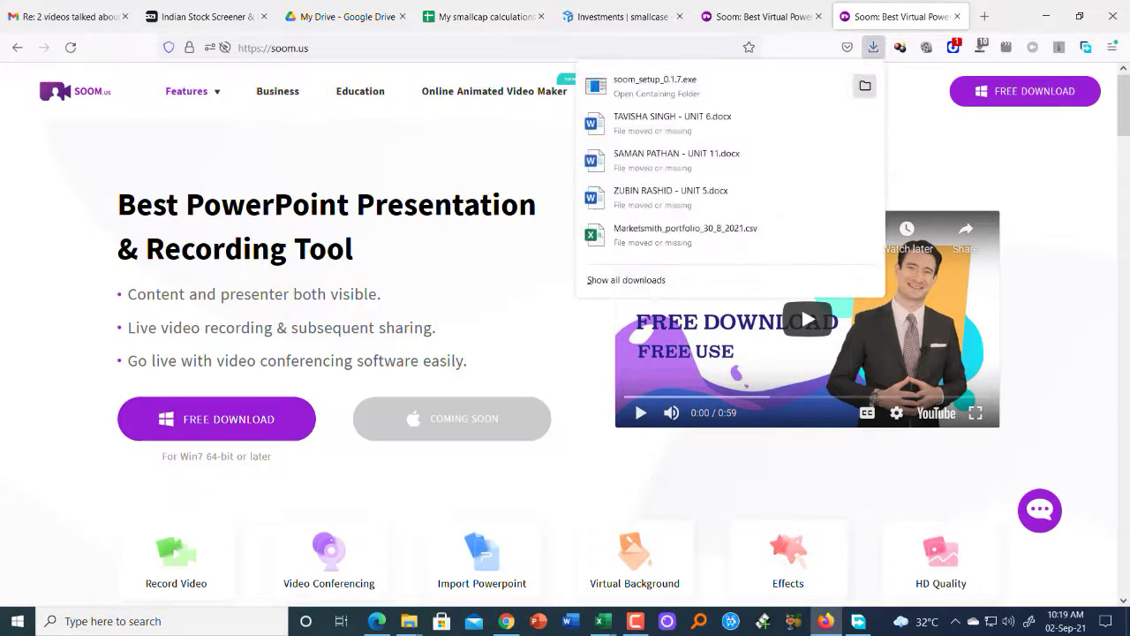
Step: Locate the downloaded soom_setup_0.1.7 installer, run it, and finish the setup with Run Soom enabled
left_click(865, 86)
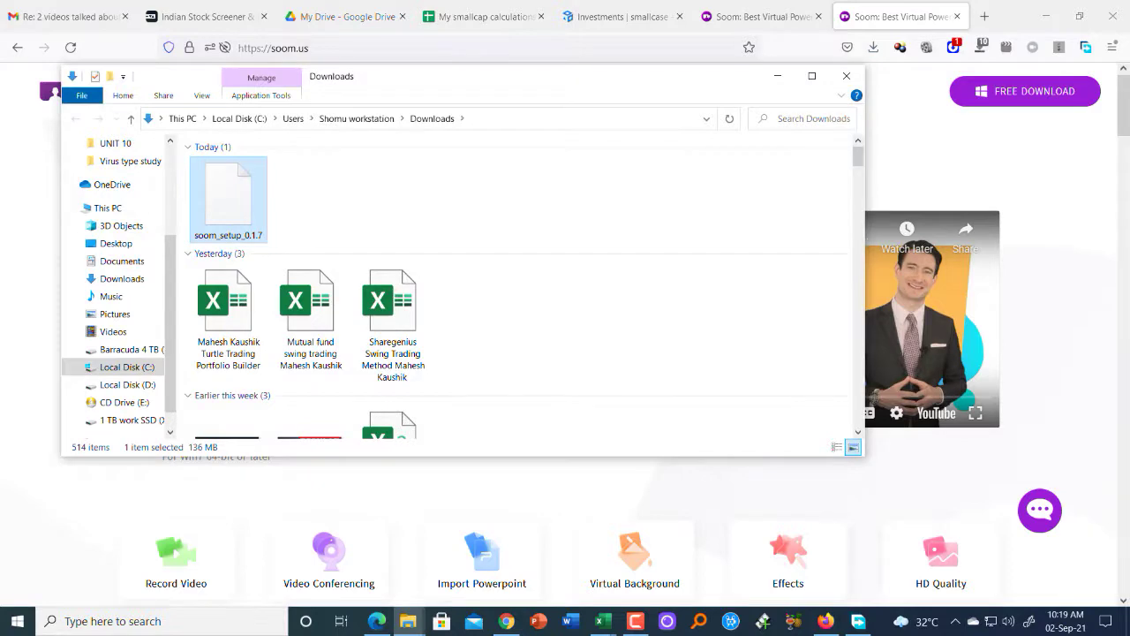
left_click(777, 75)
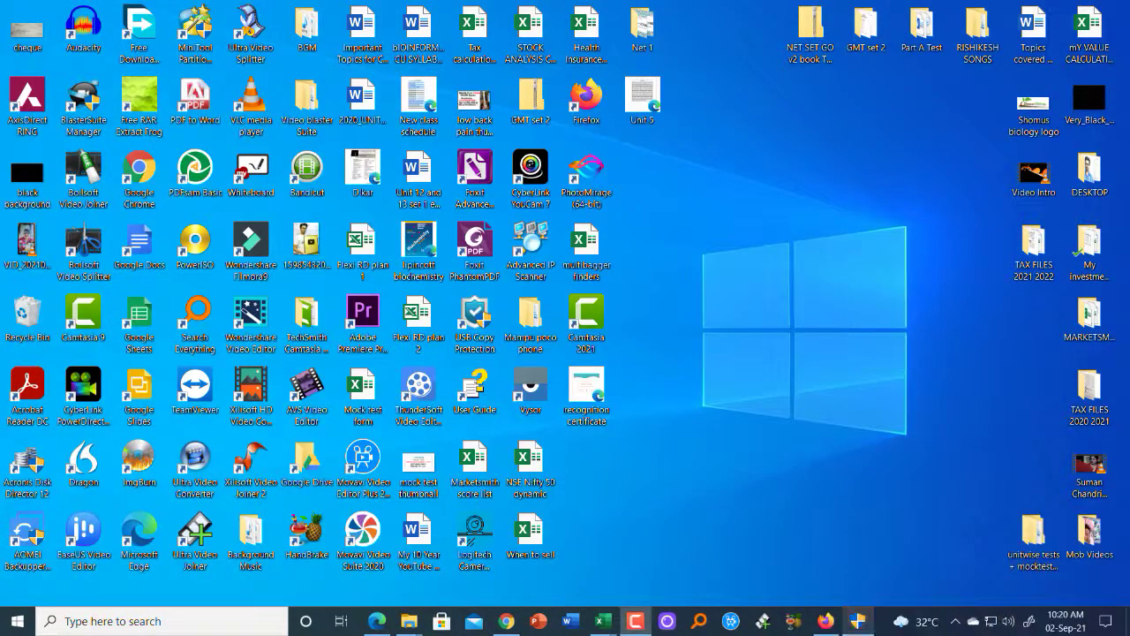
key("Return")
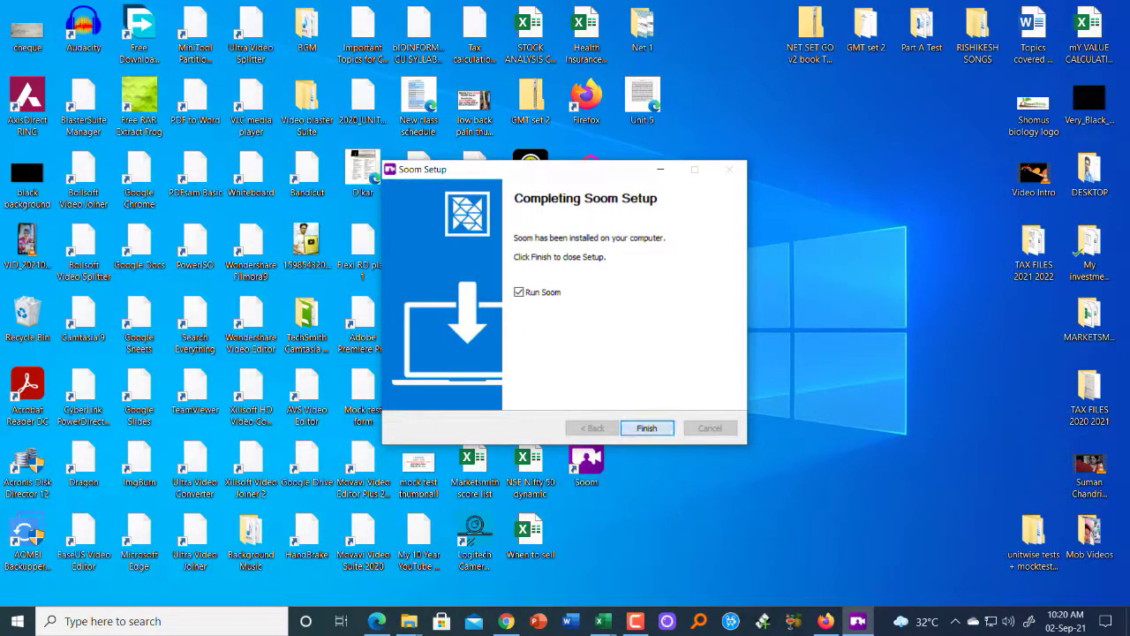
left_click(646, 427)
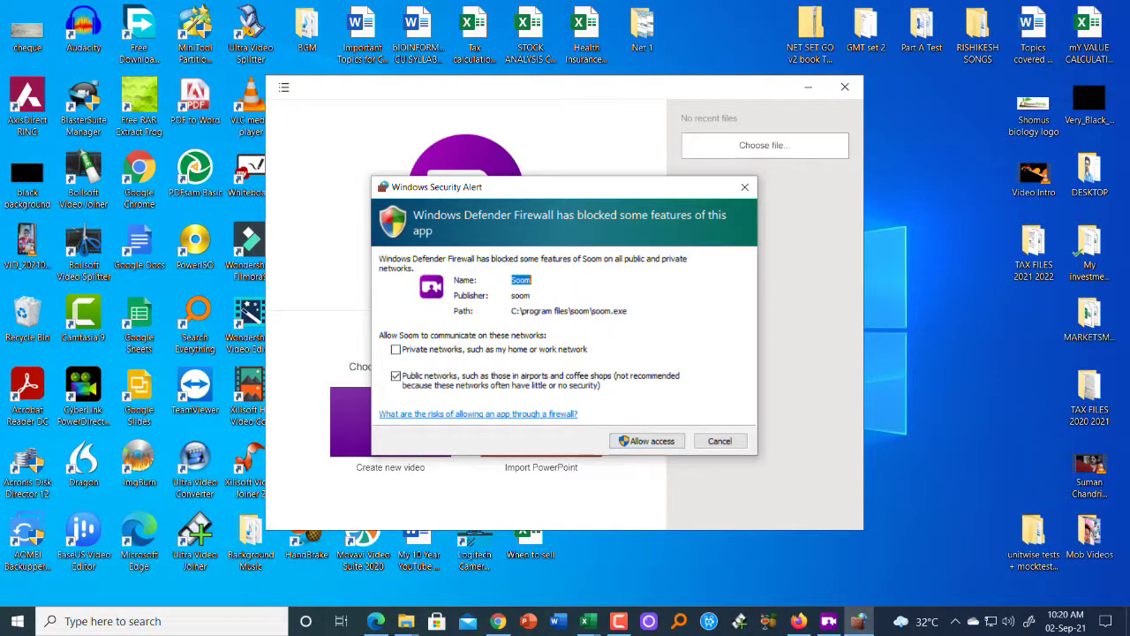
Step: Allow Soom to communicate on public networks through Windows Defender Firewall
left_click_drag(565, 187, 510, 170)
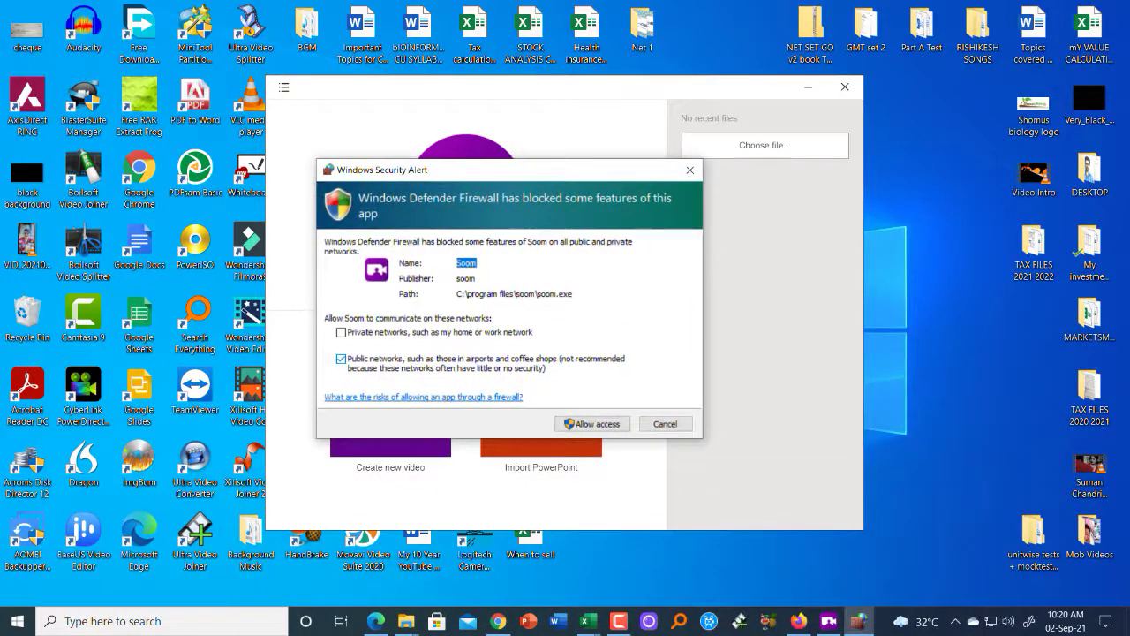
key("Tab")
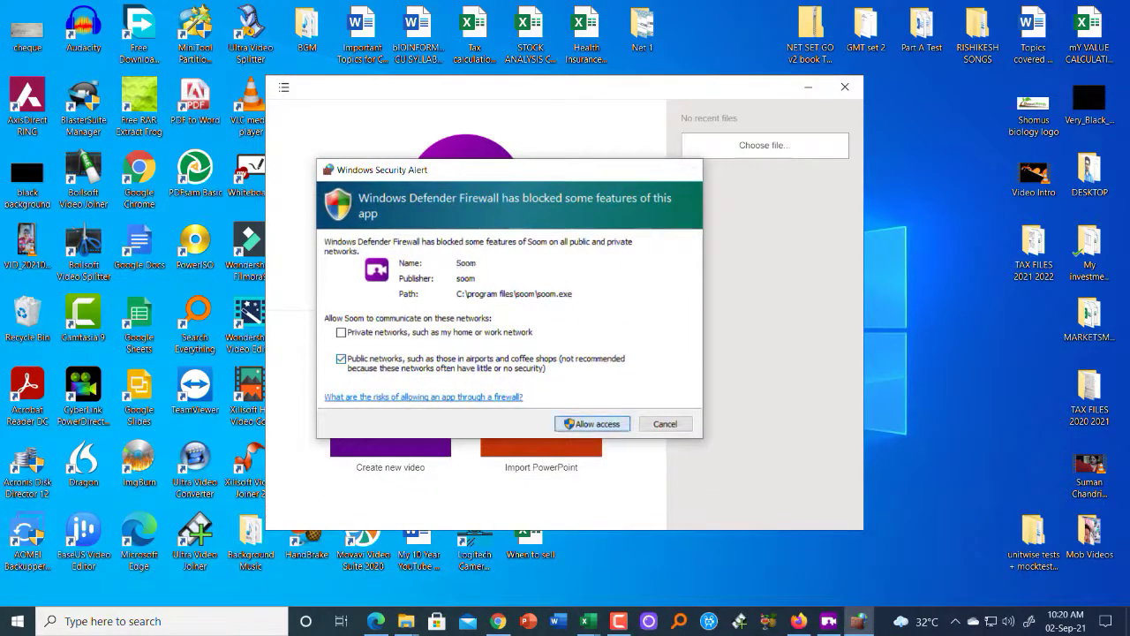
key("Return")
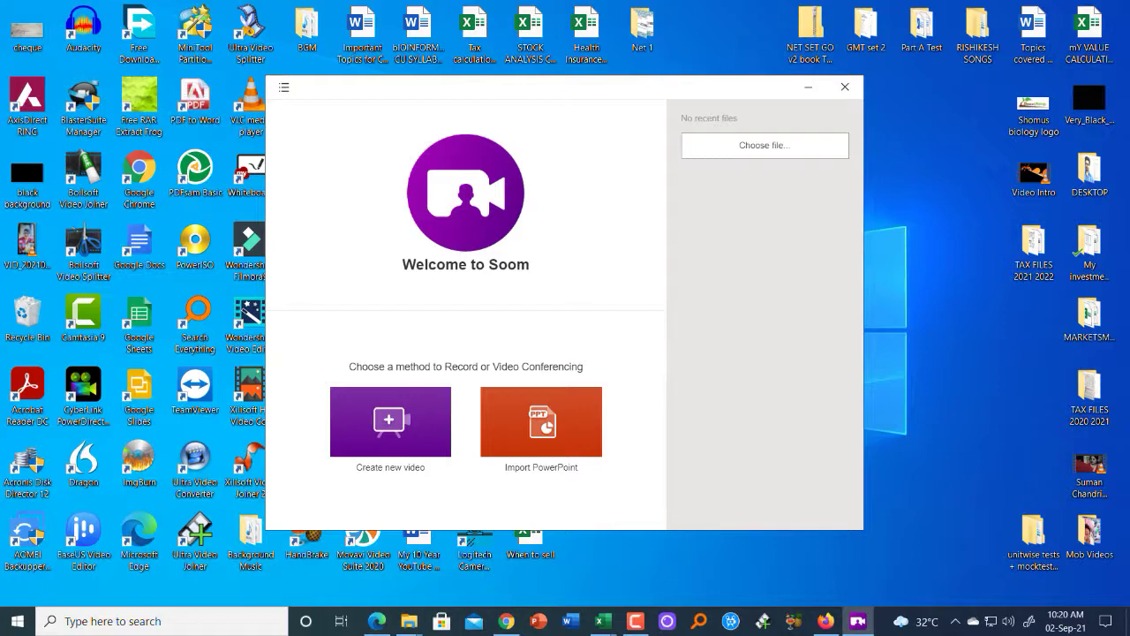
Step: Review the main menu's commands and create a new video project
left_click(284, 87)
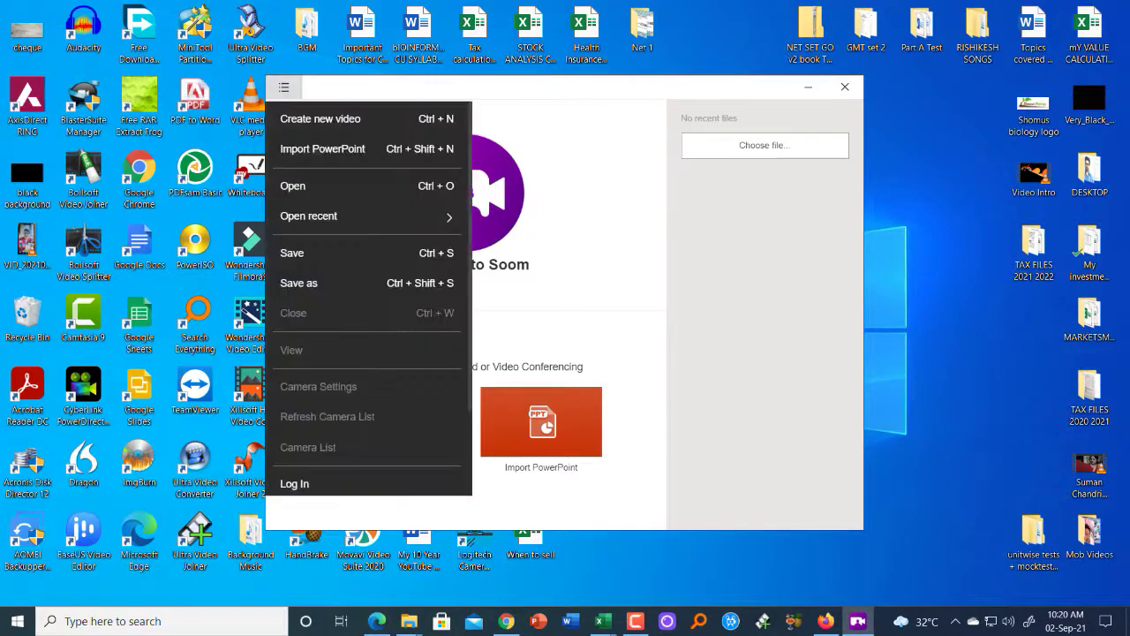
key("Down")
key("Down")
key("Down")
key("Down")
key("Escape")
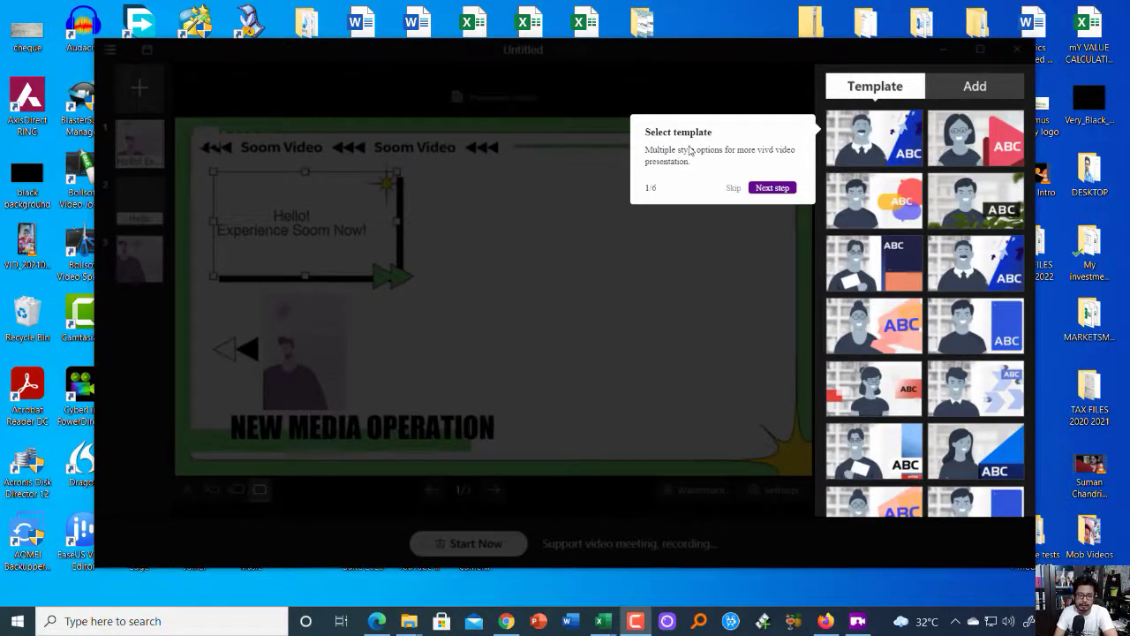
Step: Go through all six parts of the onboarding tour, from template selection to background settings, and start video making
left_click(782, 188)
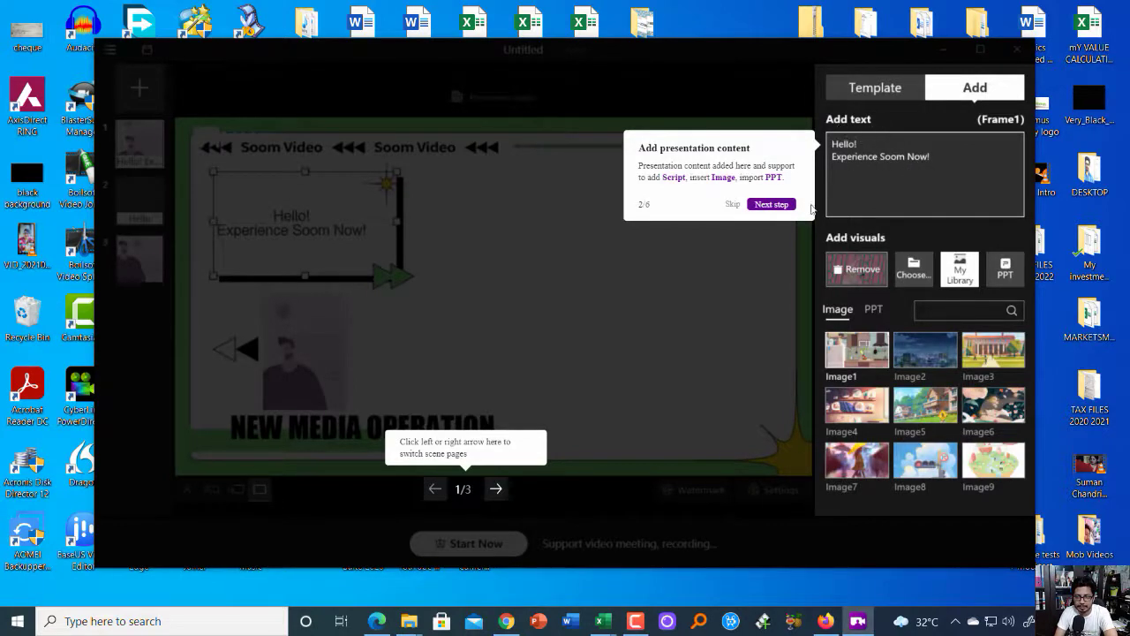
left_click(782, 205)
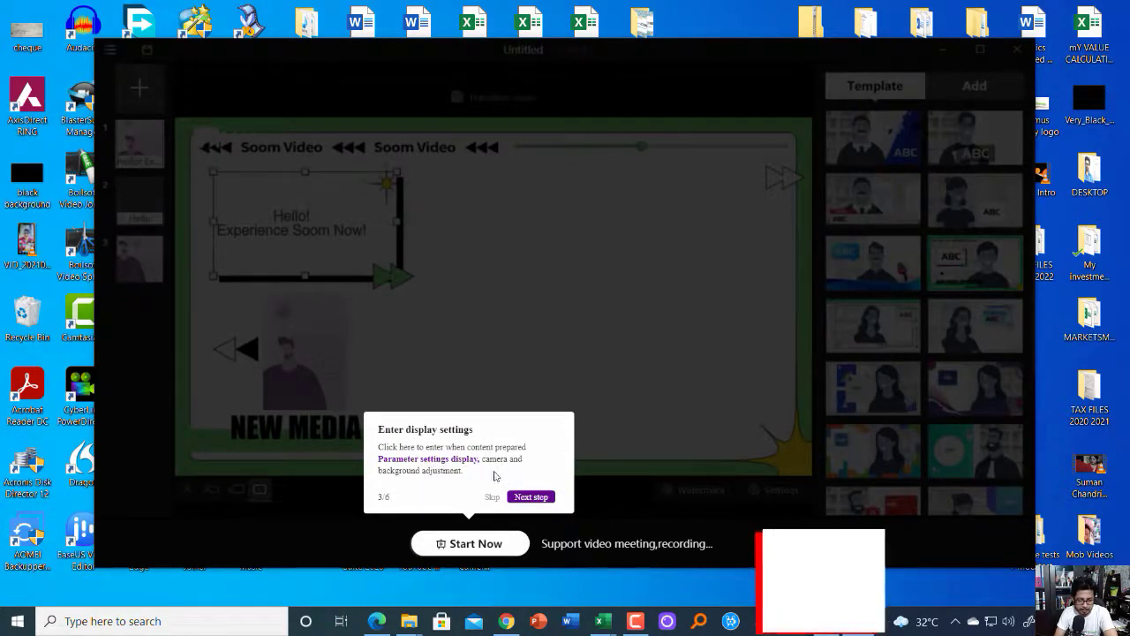
left_click(530, 496)
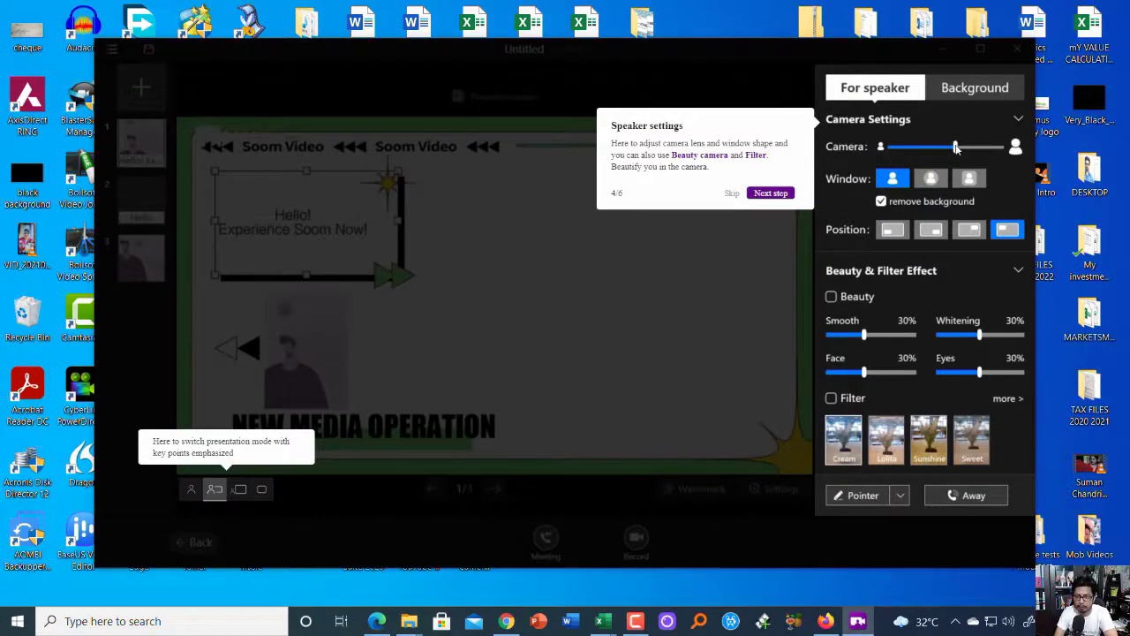
left_click(764, 194)
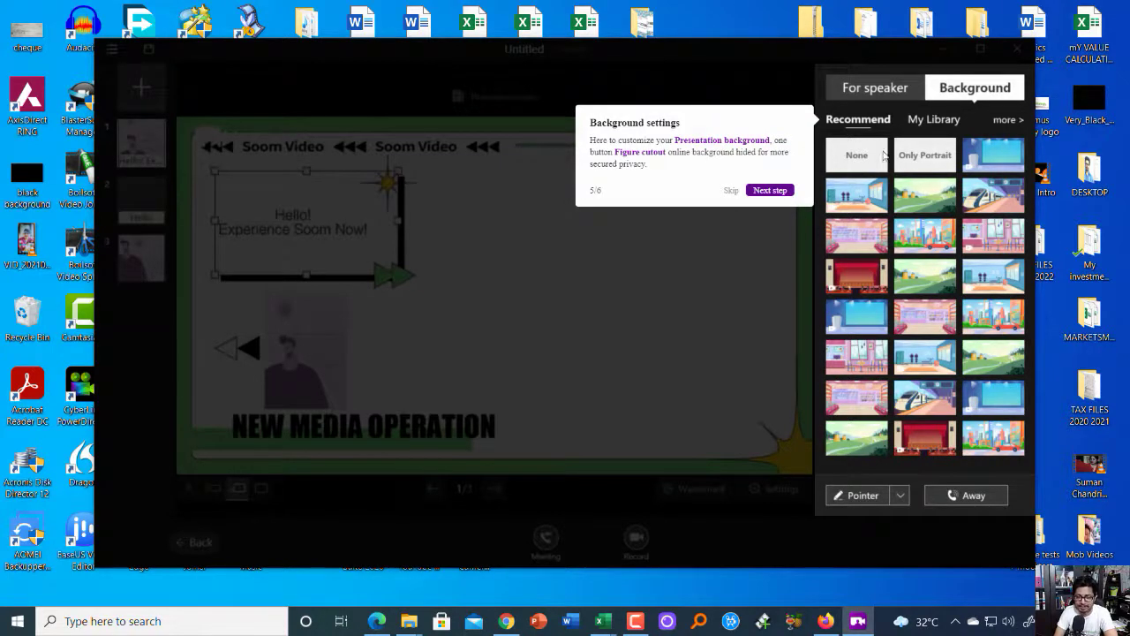
left_click(776, 191)
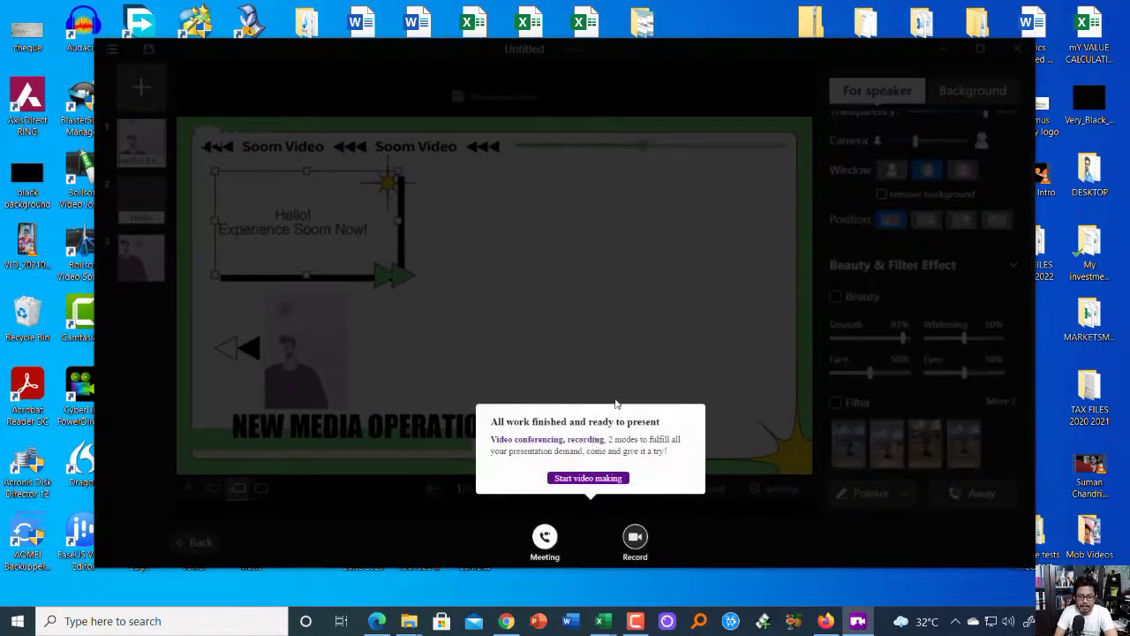
left_click(600, 478)
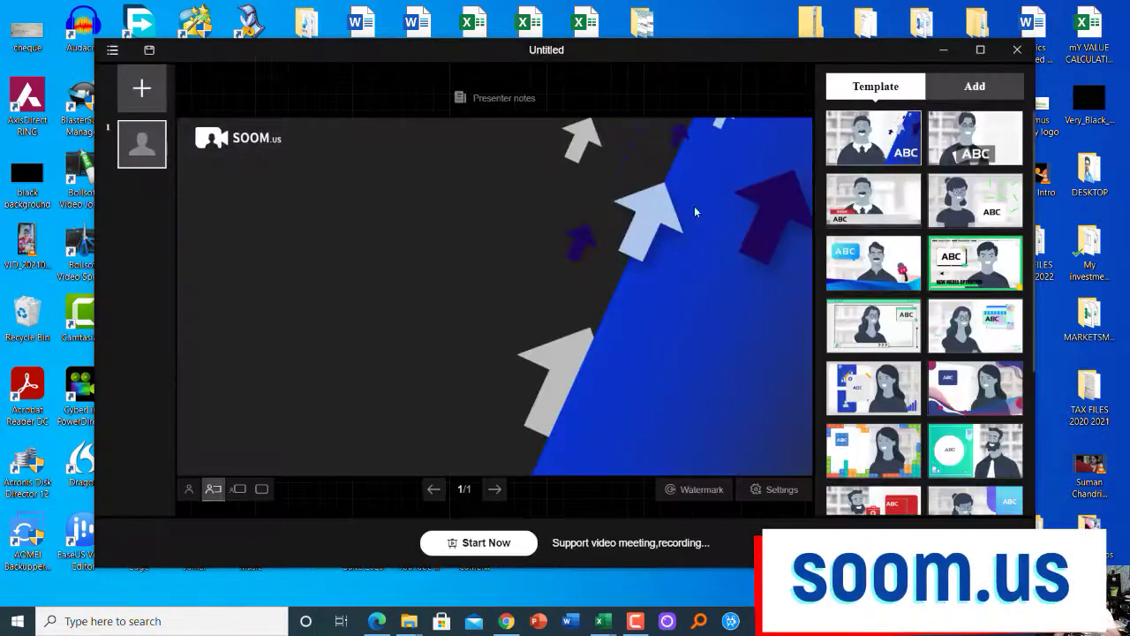
Step: Maximize the editor window and browse the template gallery for available presentation styles
left_click(981, 48)
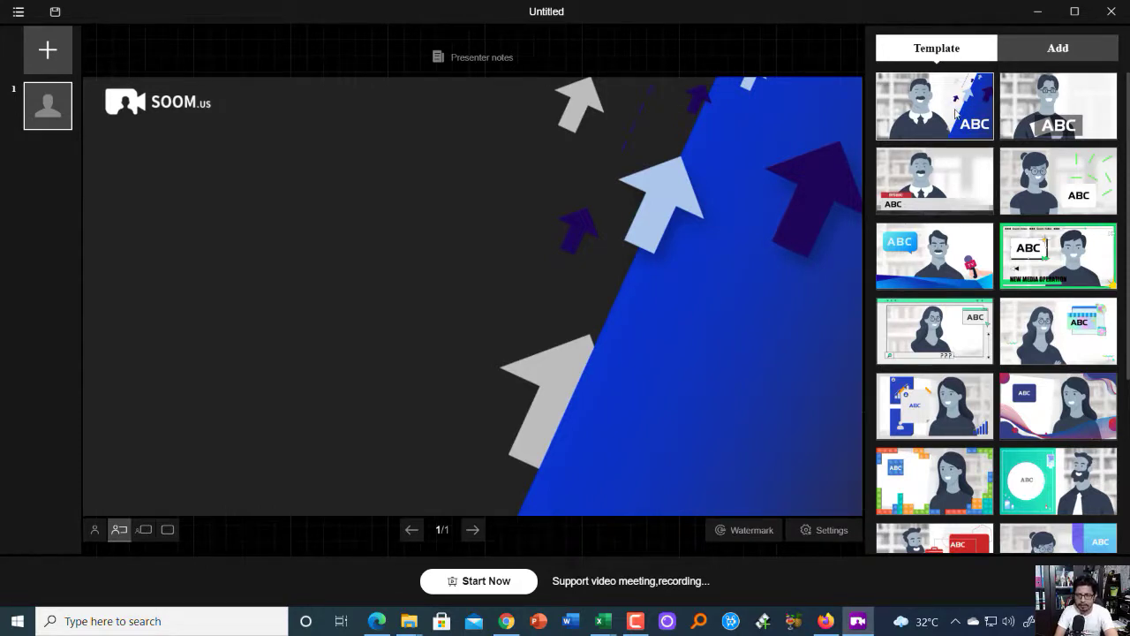
scroll(941, 196, "down", 3)
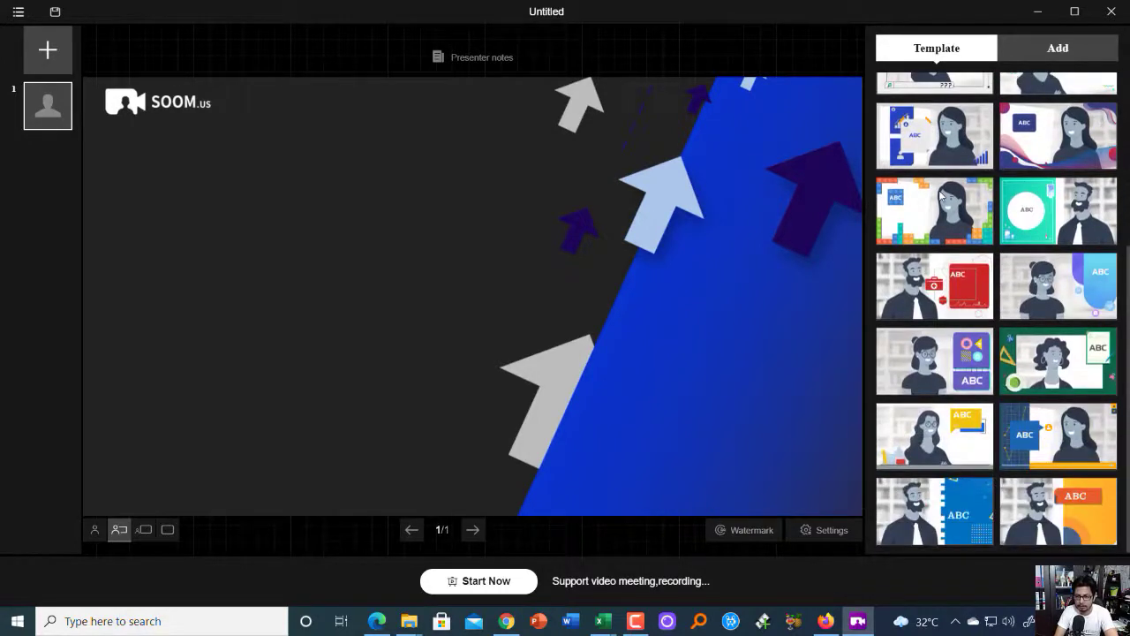
scroll(941, 196, "up", 3)
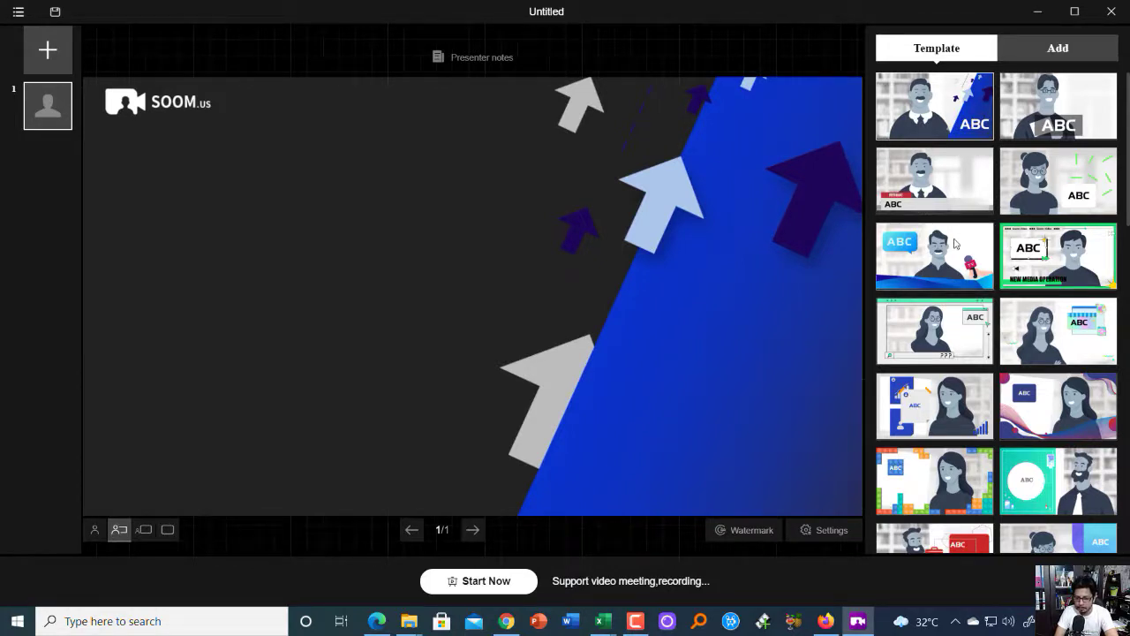
scroll(955, 243, "down", 4)
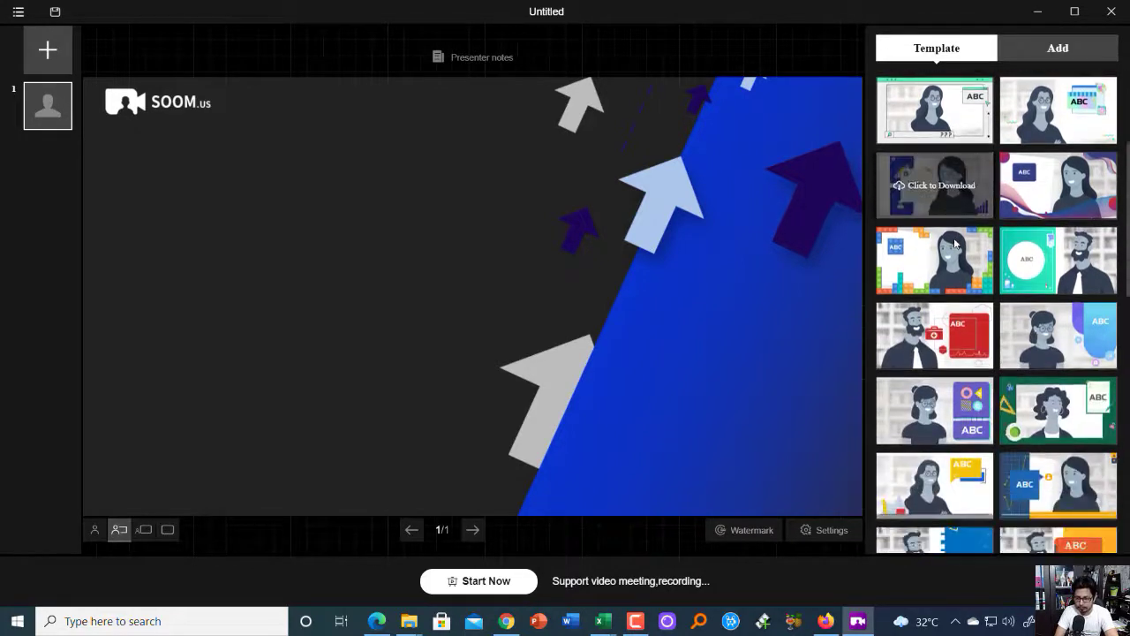
scroll(954, 243, "down", 2)
left_click(954, 244)
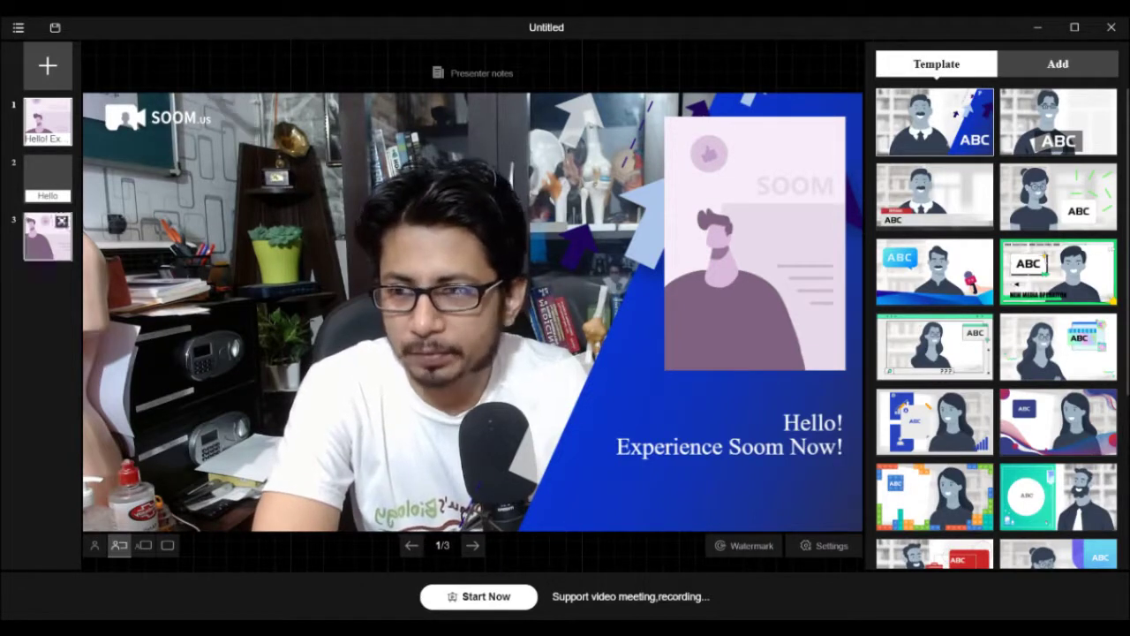
Step: Preview the three sample scenes in the blue arrow template by switching between them
mouse_move(47, 176)
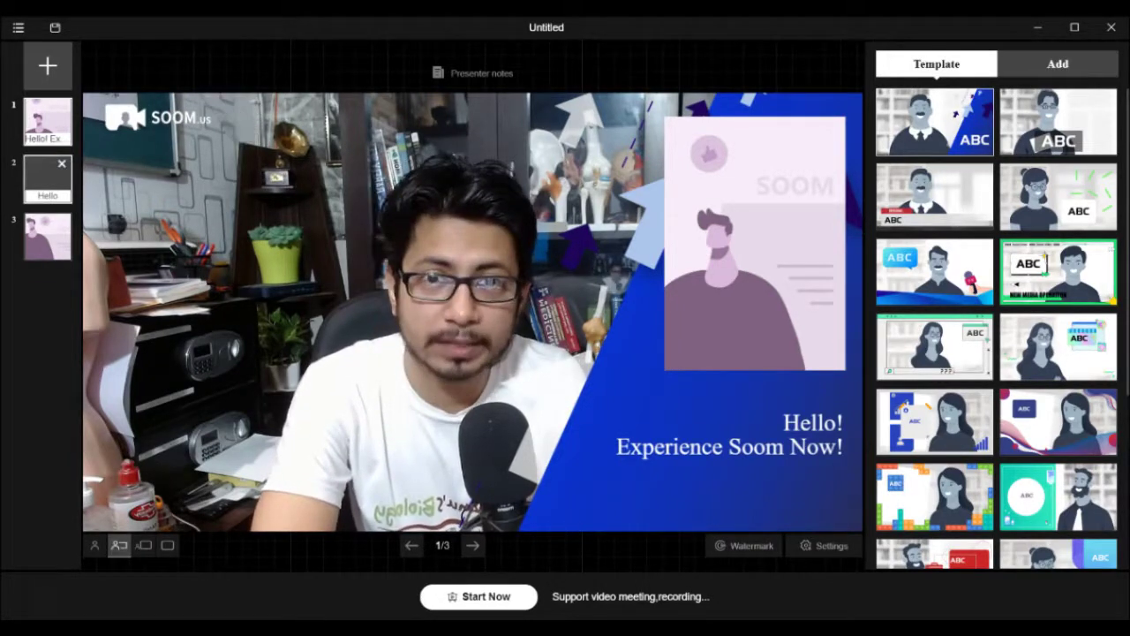
mouse_move(48, 121)
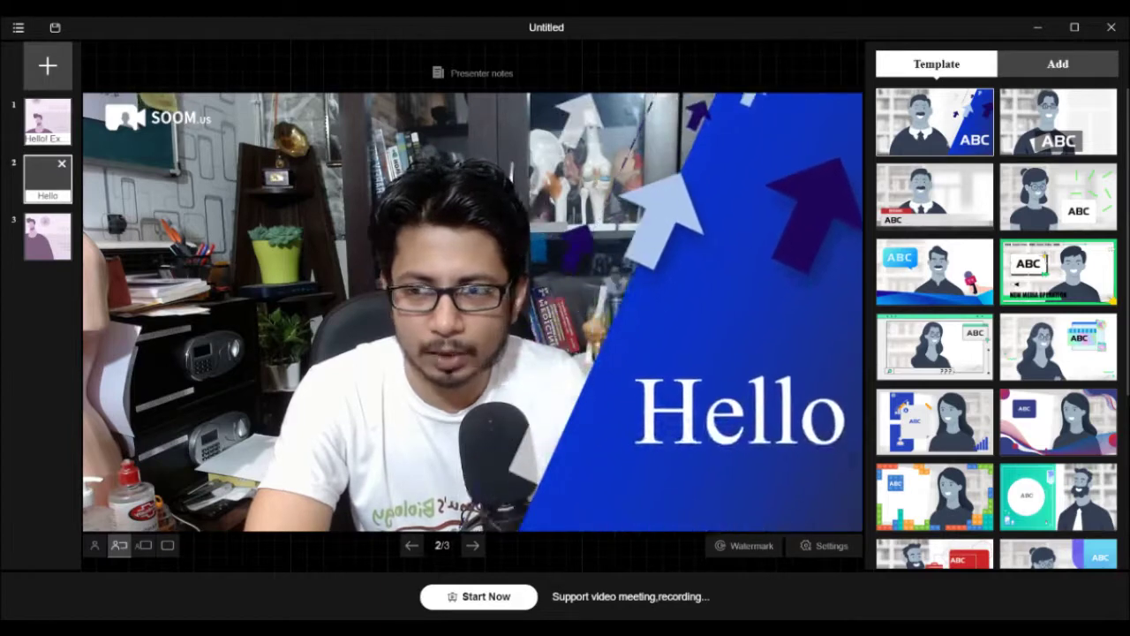
left_click(48, 237)
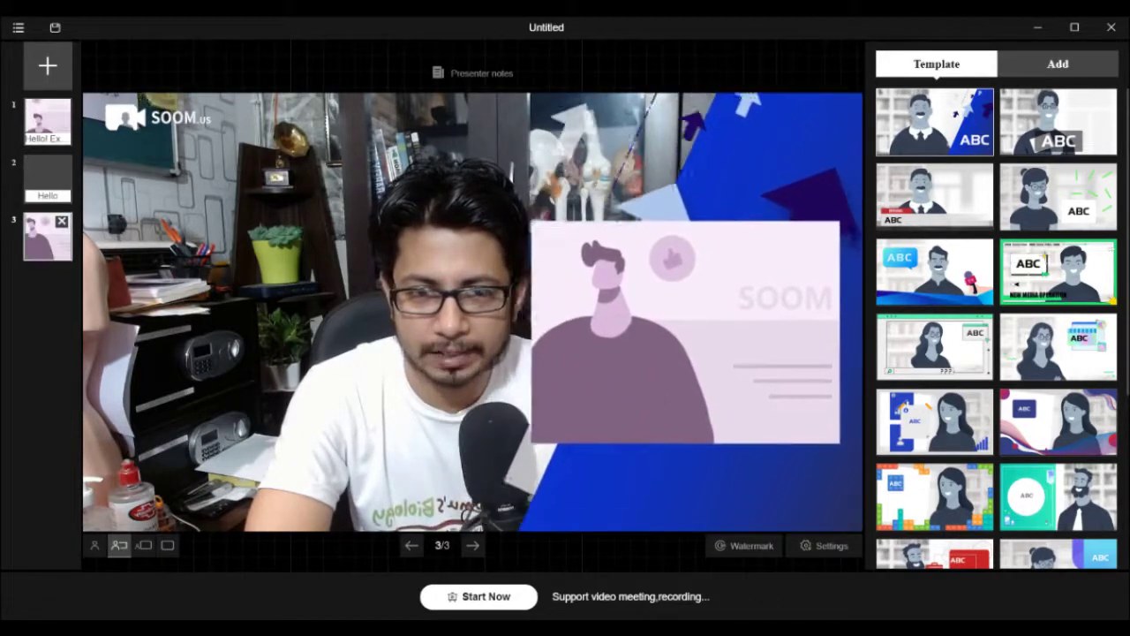
left_click(48, 120)
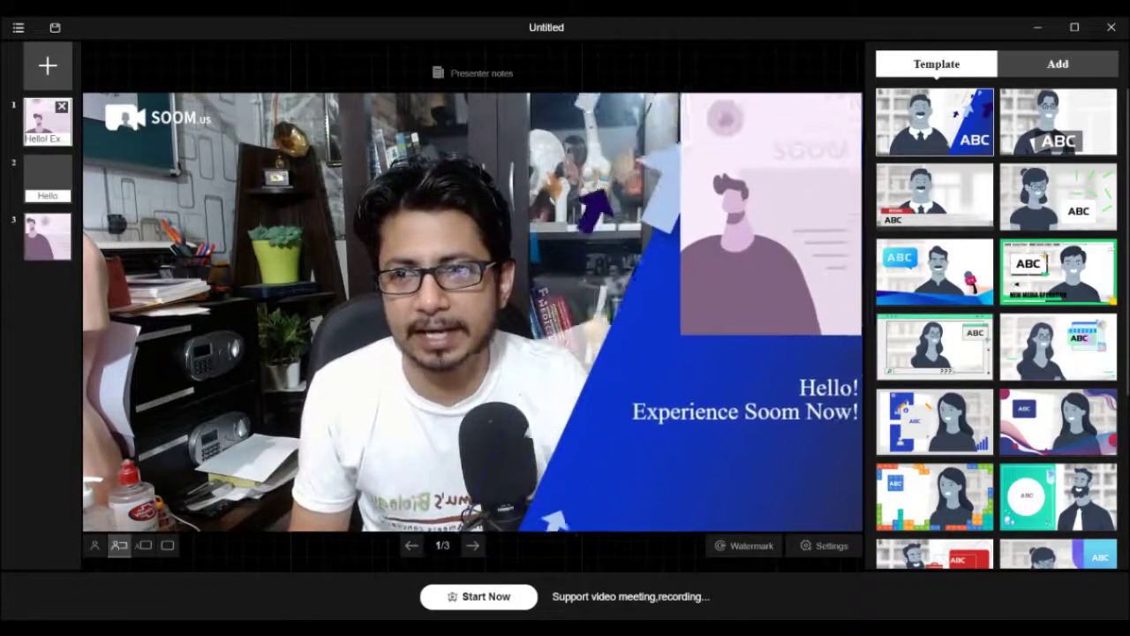
left_click(47, 176)
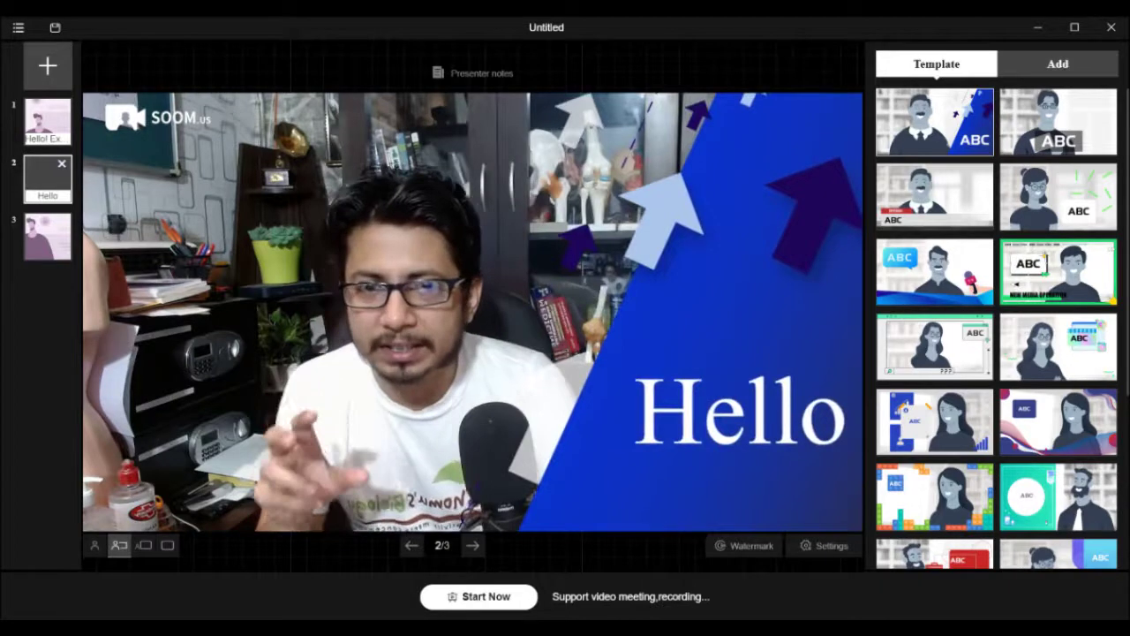
left_click(48, 237)
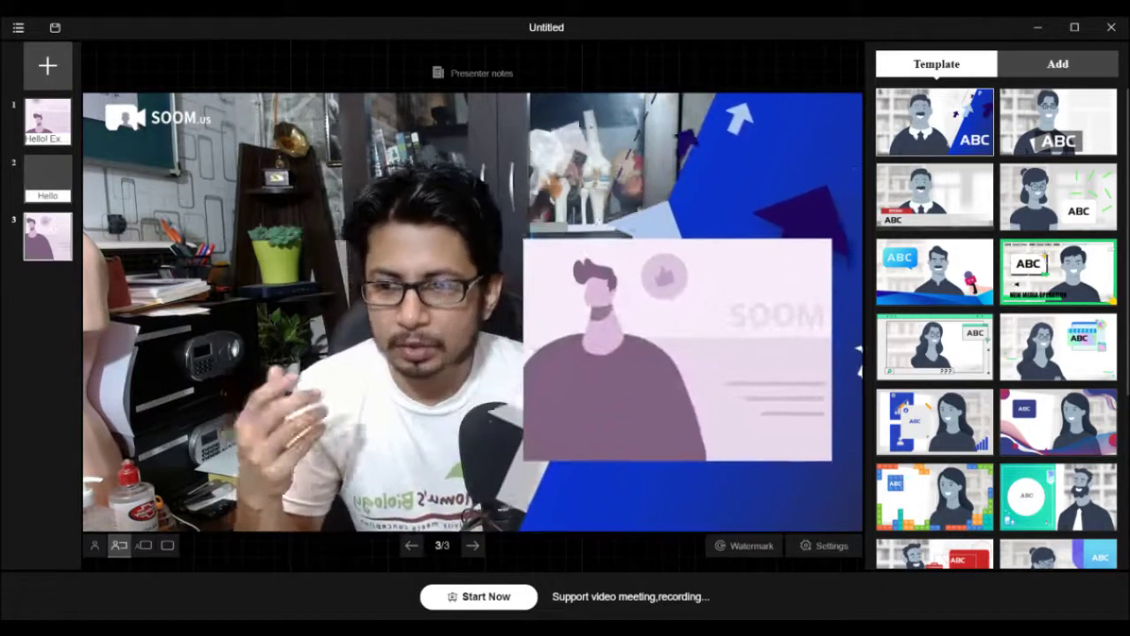
Step: Try the presentation layout modes and apply the red medical template to the video
left_click(143, 545)
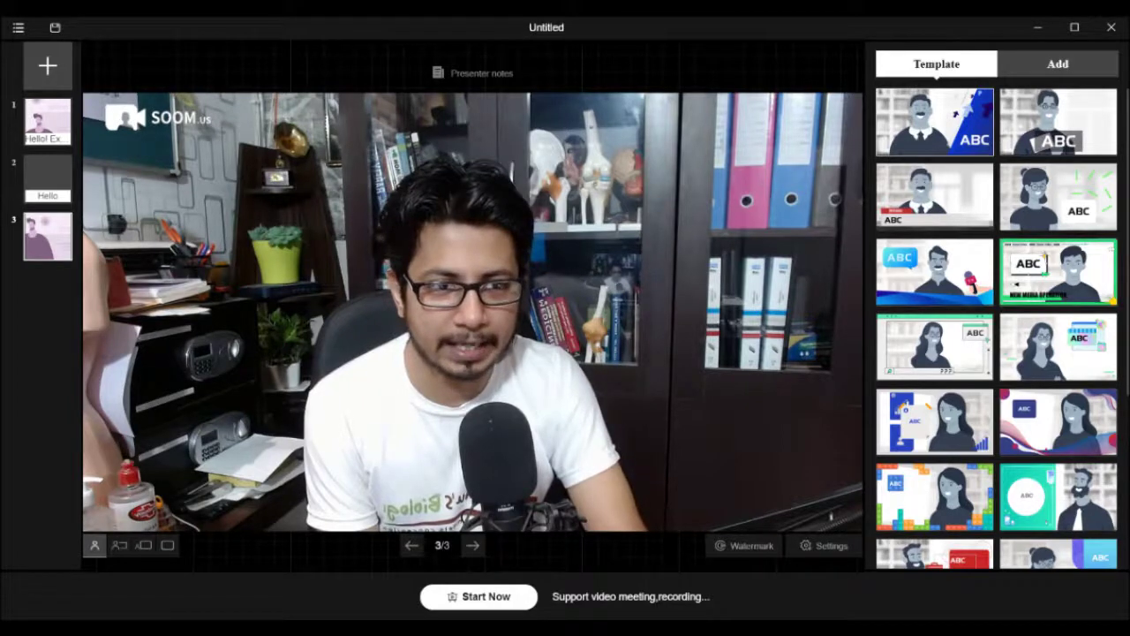
scroll(1057, 340, "down", 3)
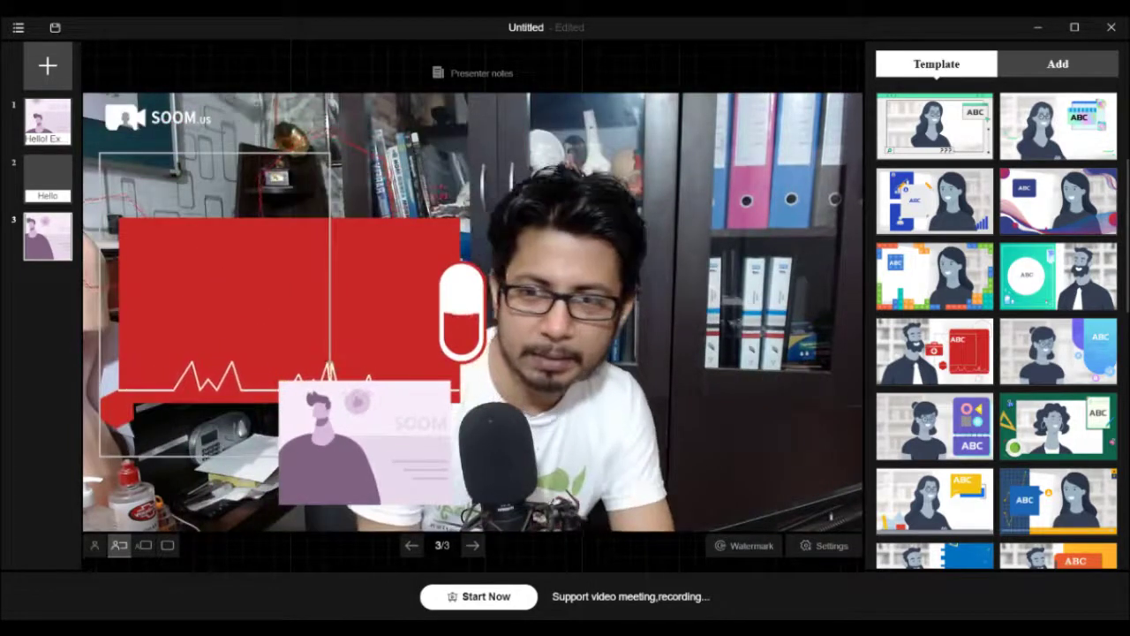
mouse_move(934, 276)
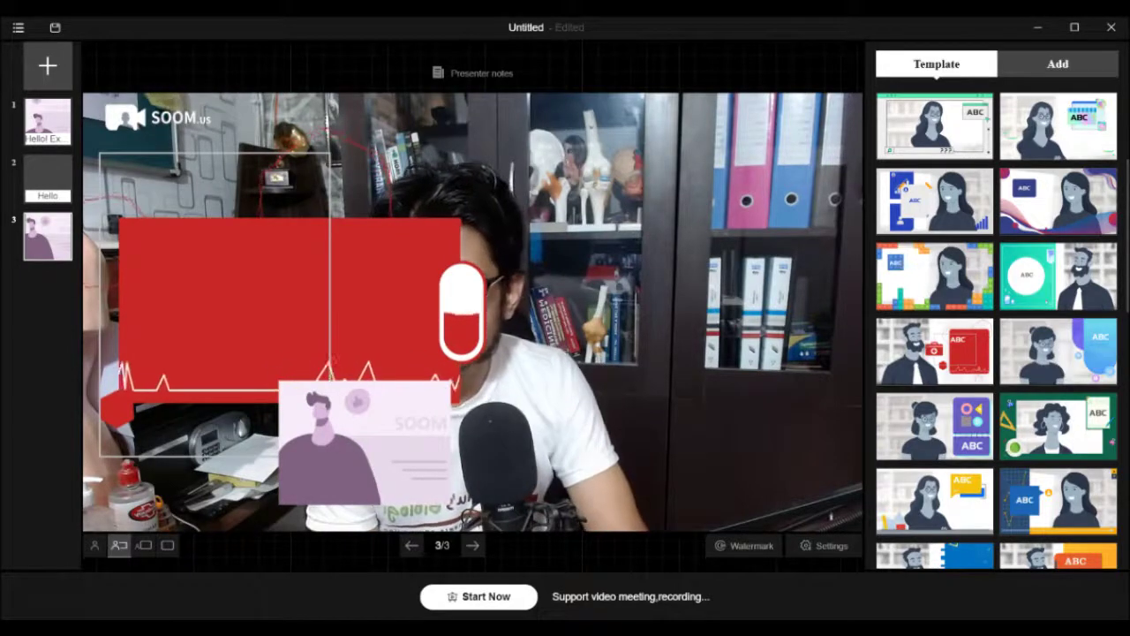
Step: Check how scenes 2, 1 and 3 look with the red medical template
left_click(47, 179)
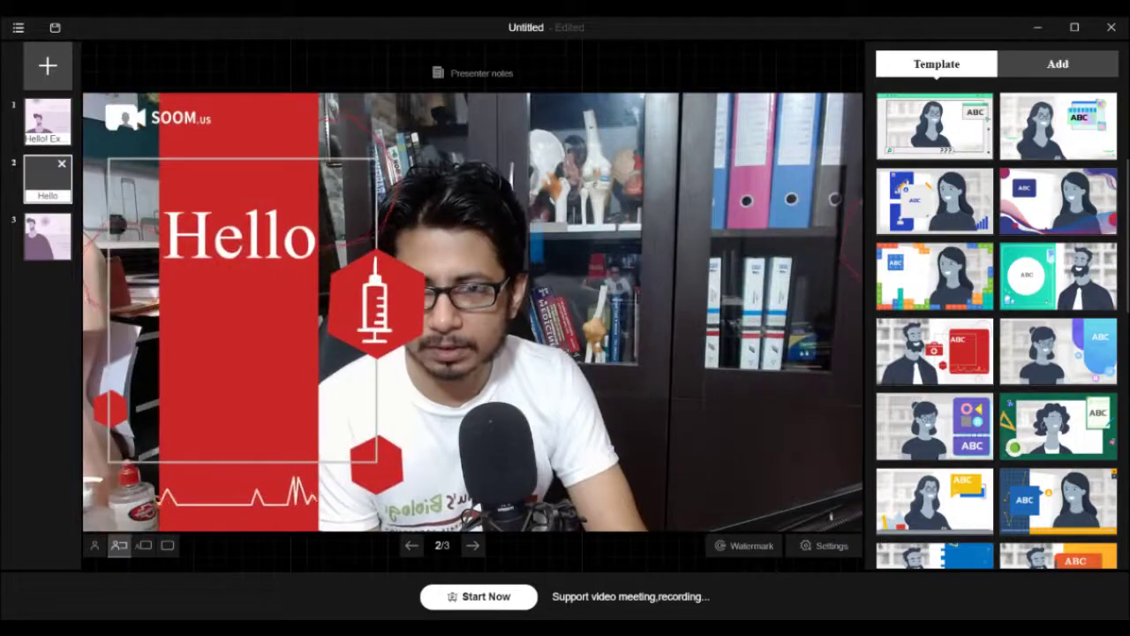
left_click(48, 122)
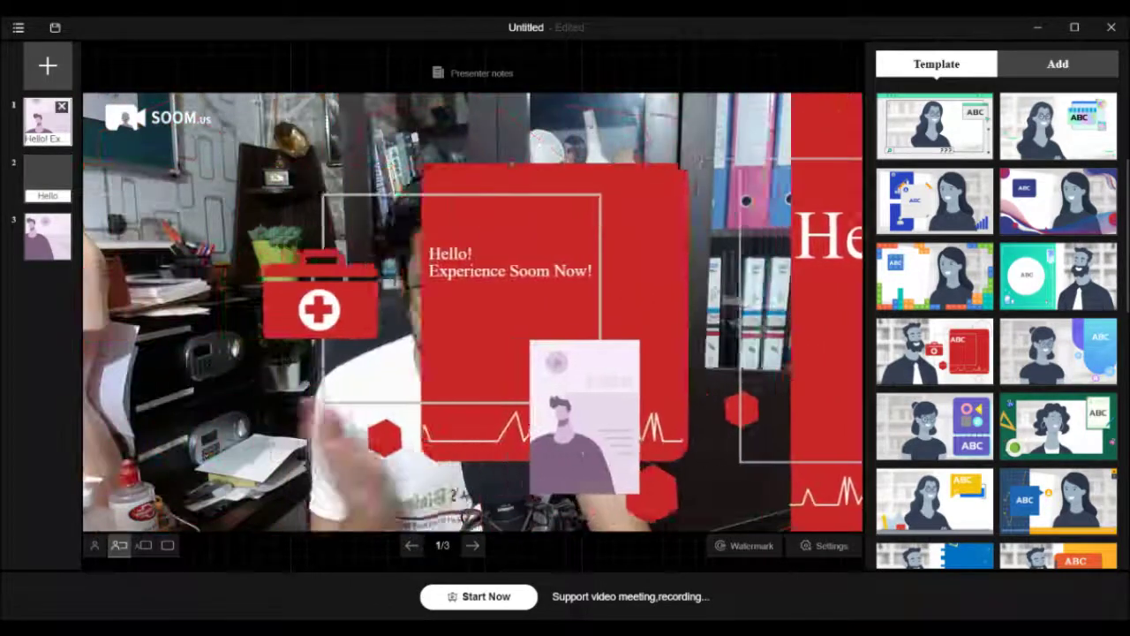
left_click(48, 236)
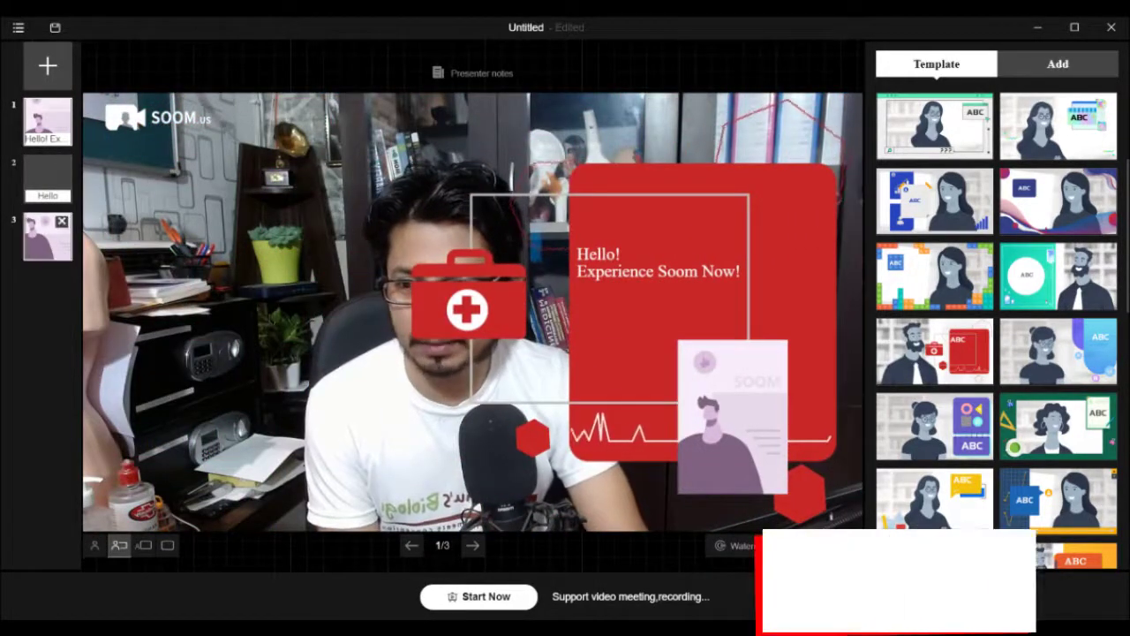
Step: Apply the green stationery template with the ruler and cup, and show scene 1
scroll(1060, 204, "down", 2)
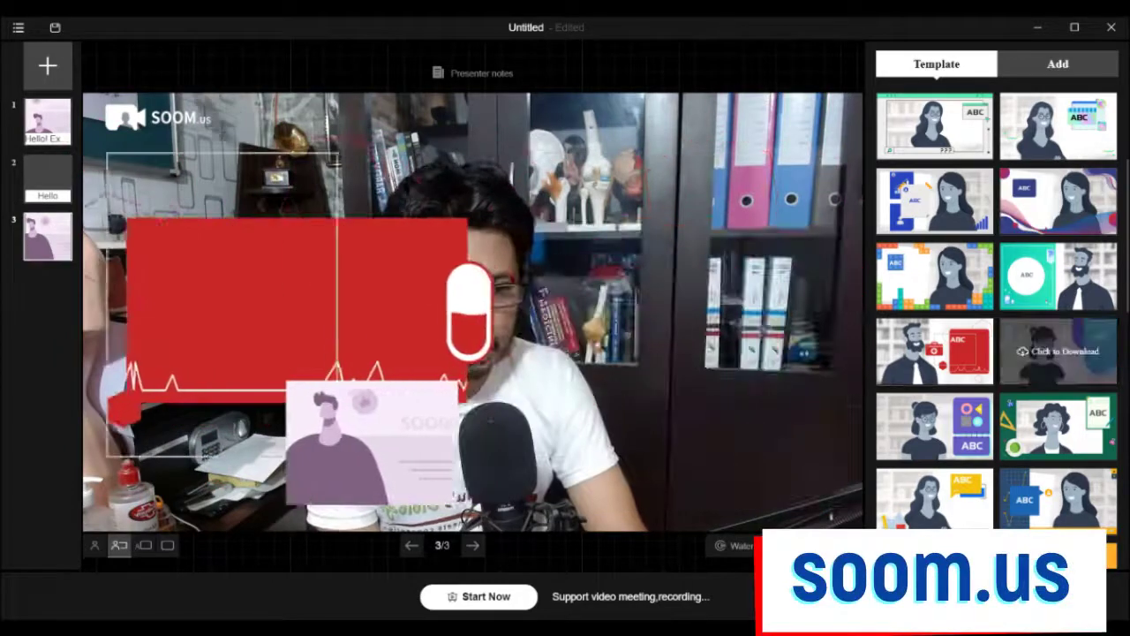
left_click(1057, 204)
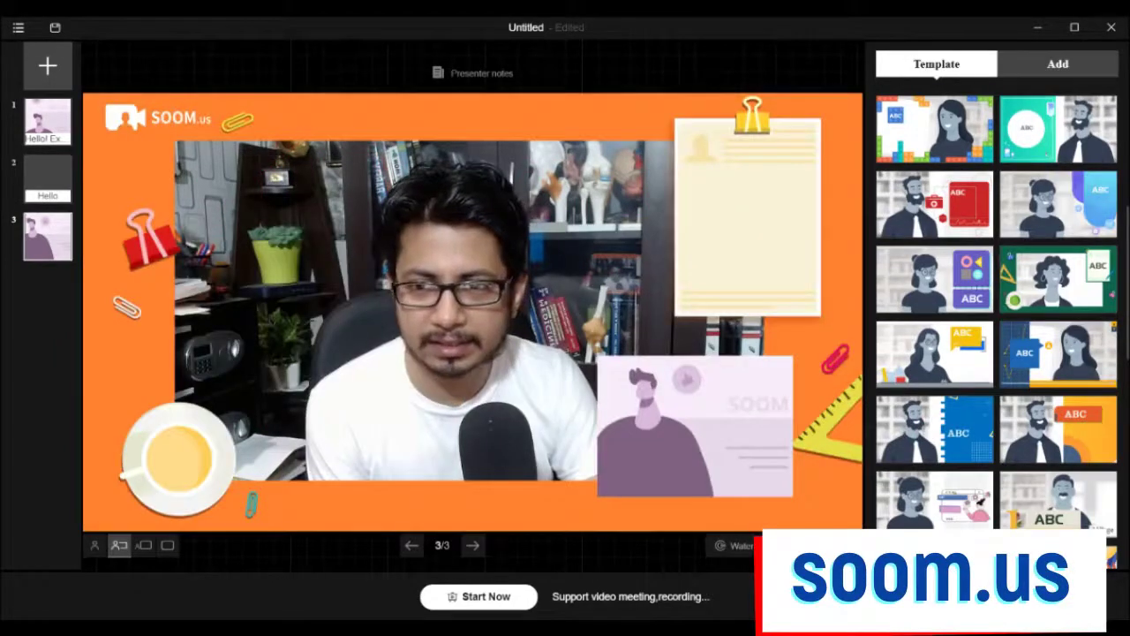
left_click(48, 122)
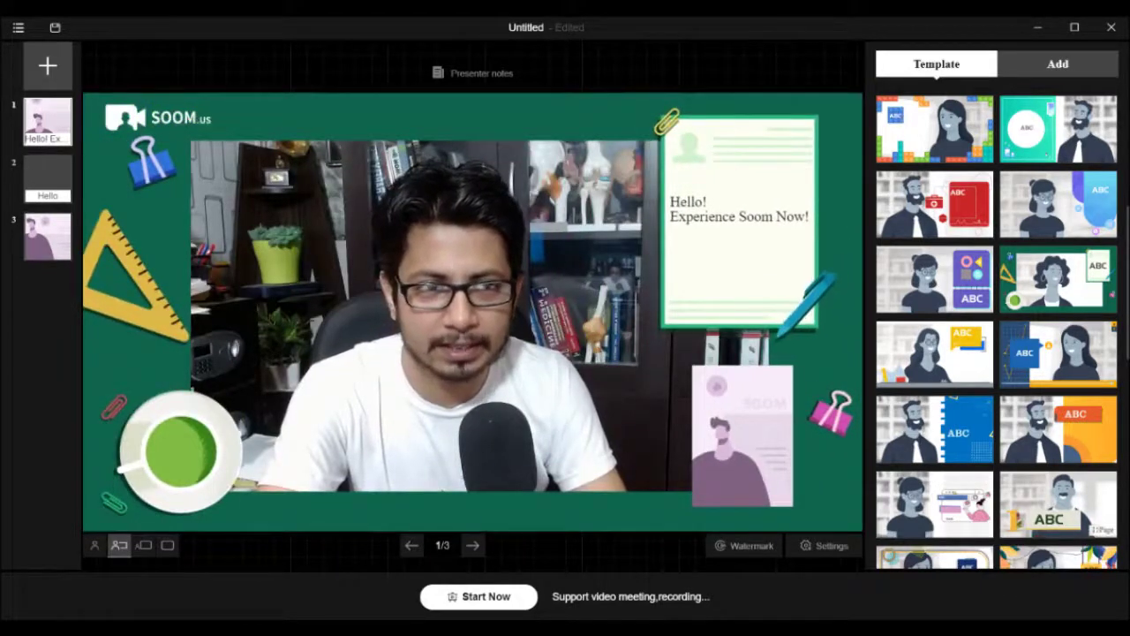
Step: Replace scene 1's text with three lines: "Hello Students", "How are you?" and "Welcome to the Biology class"
left_click(1058, 64)
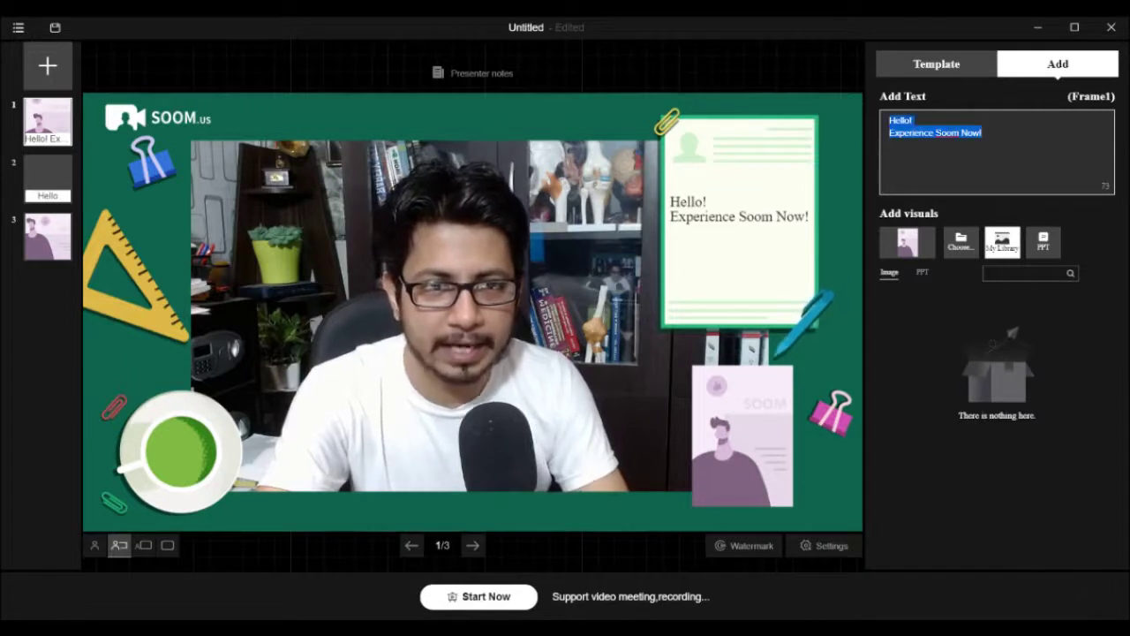
left_click(936, 64)
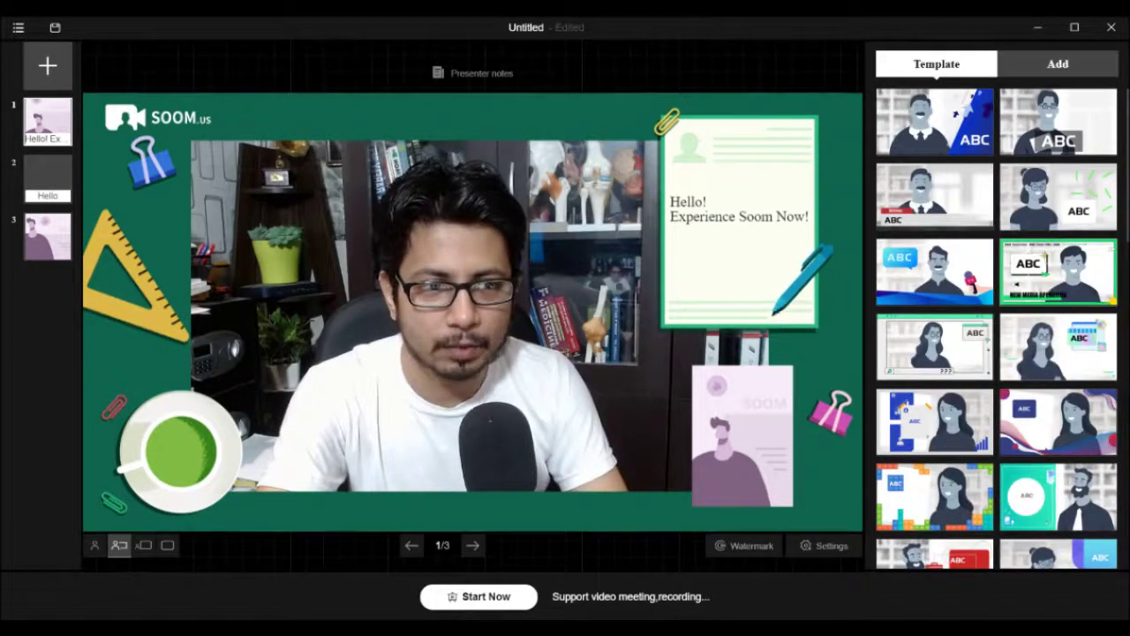
left_click(1058, 63)
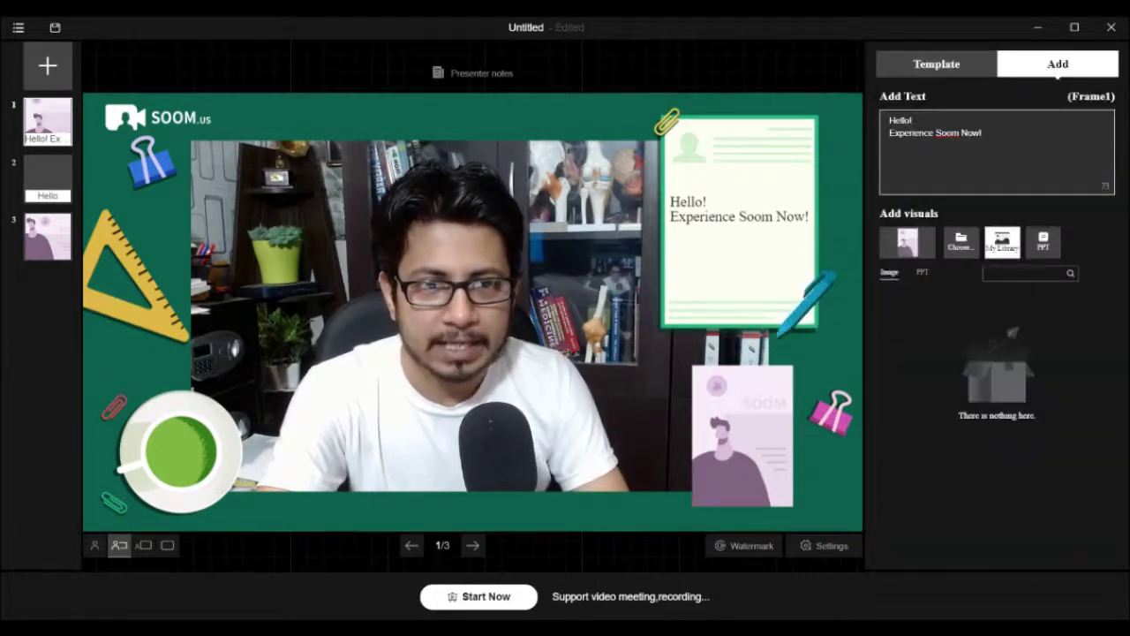
key("ctrl+a")
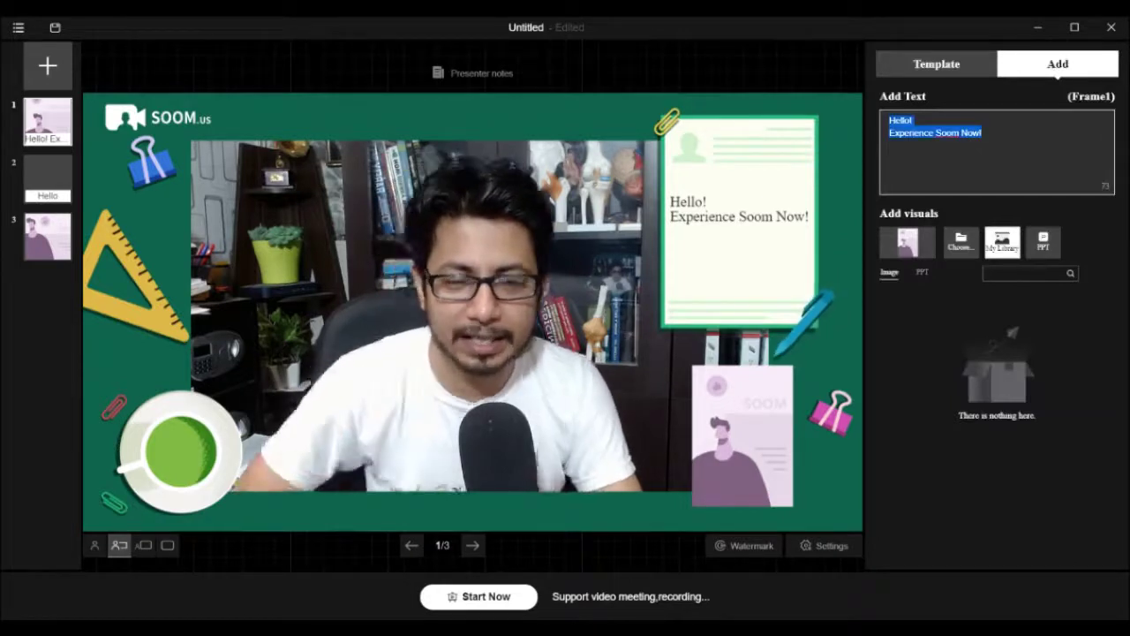
type("Hell")
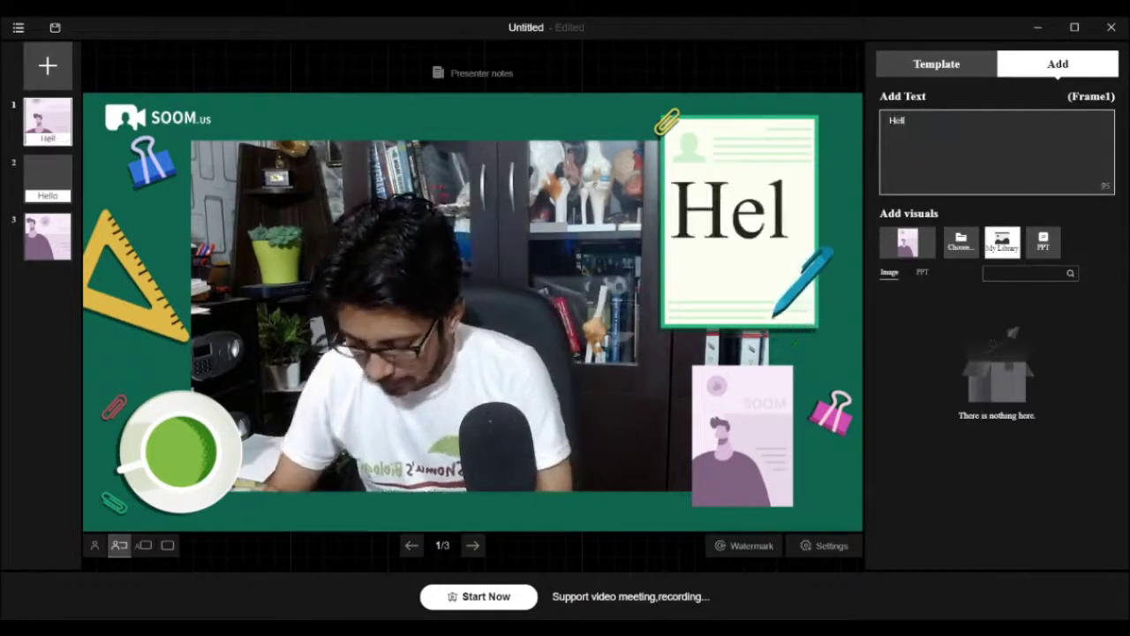
type("o Students")
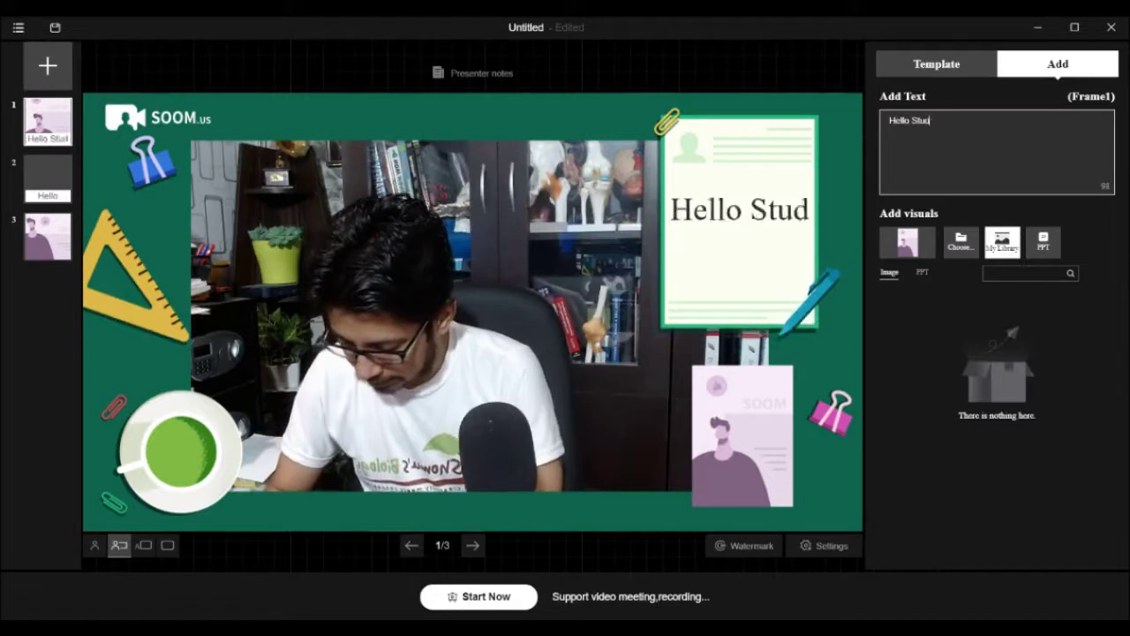
key("Return")
type("How are you")
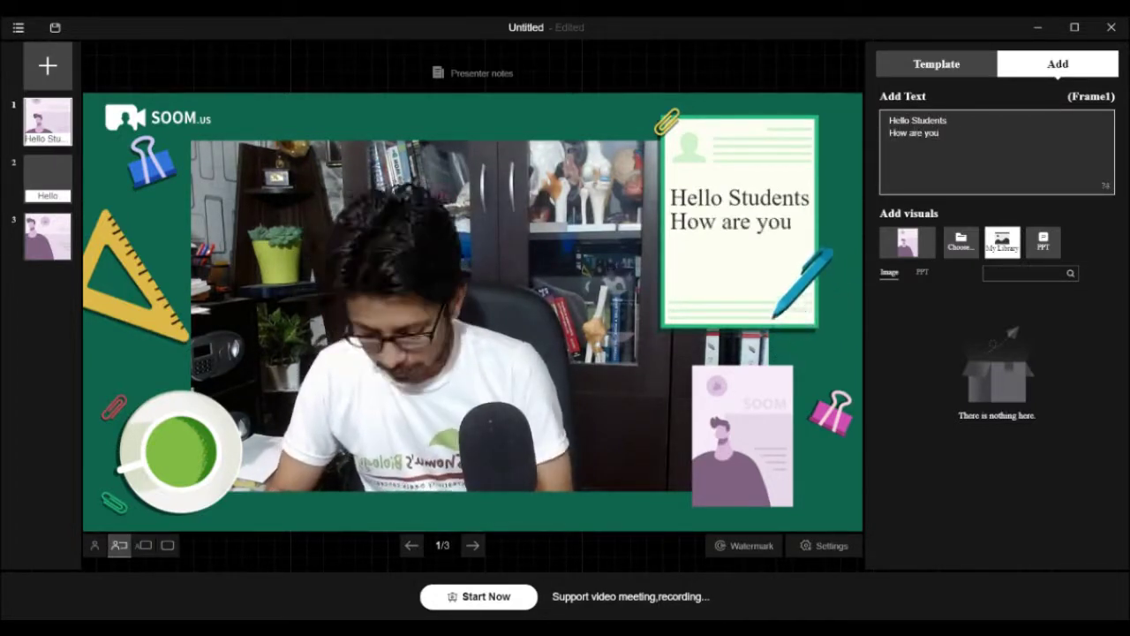
type("? Welcome to the Biology")
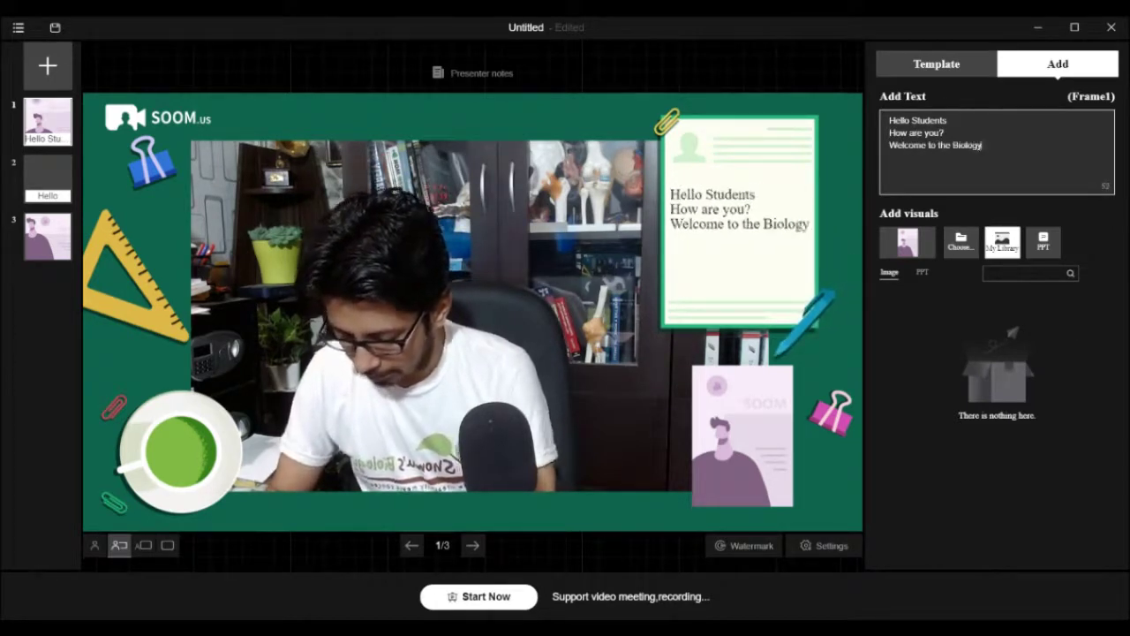
type(" class")
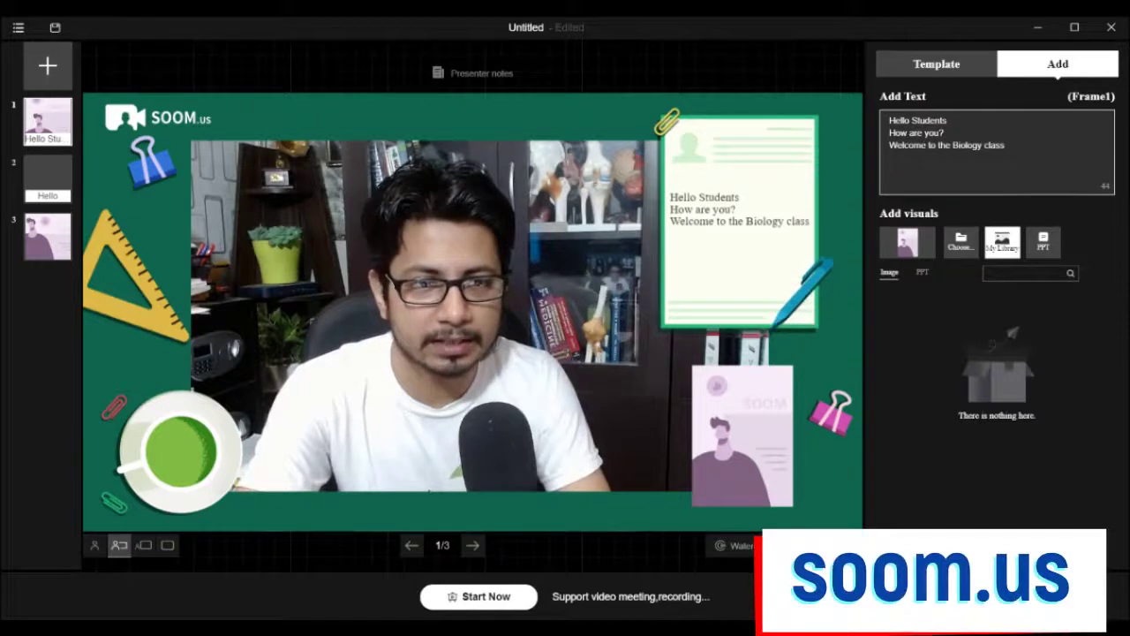
Step: Replace the text of scene 2 with "we are going to talk about RBC"
left_click(935, 64)
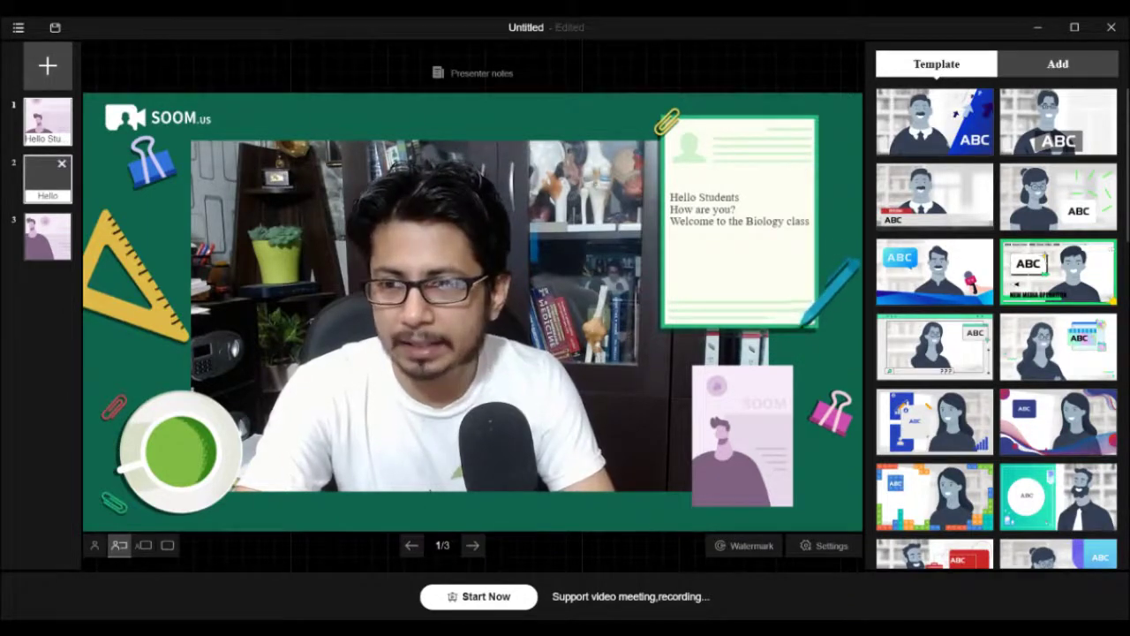
left_click(48, 176)
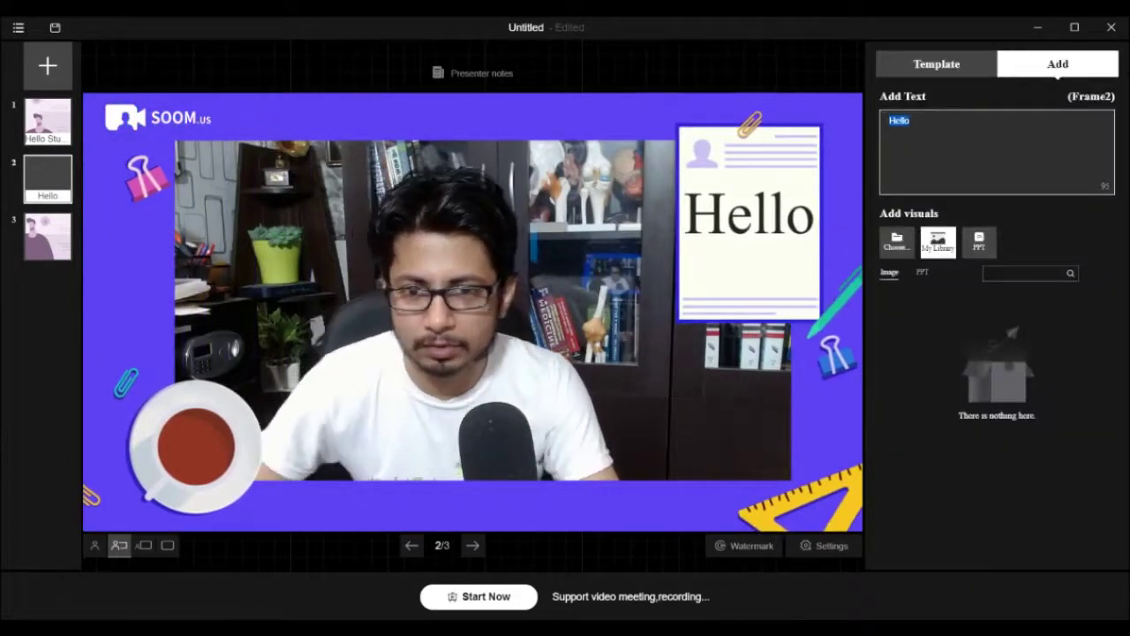
type("we are")
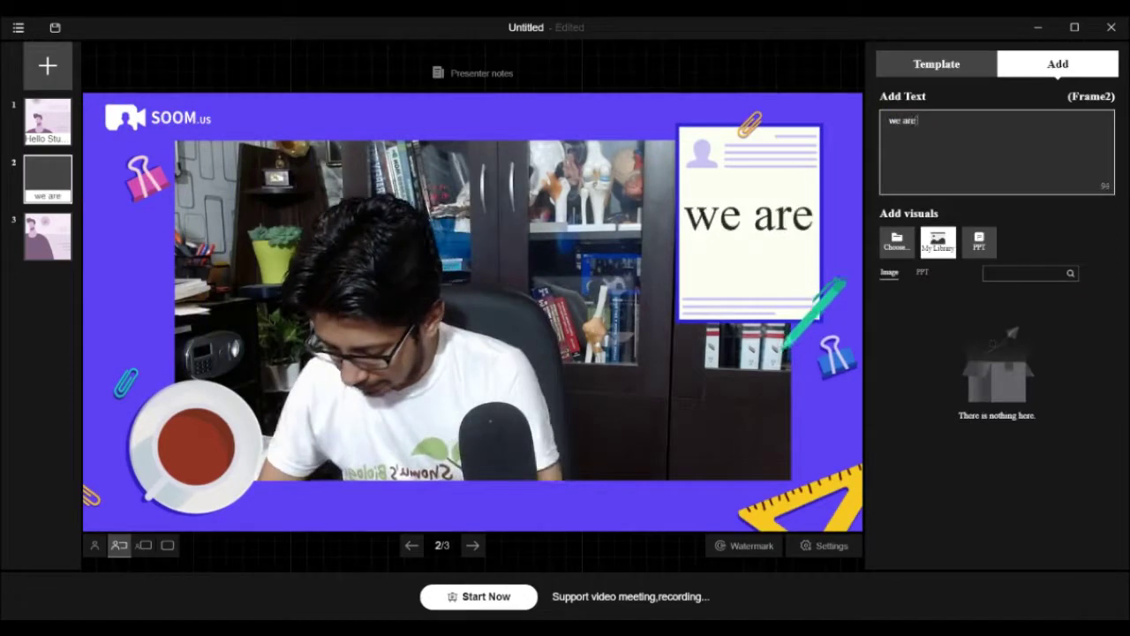
type(" going to tal")
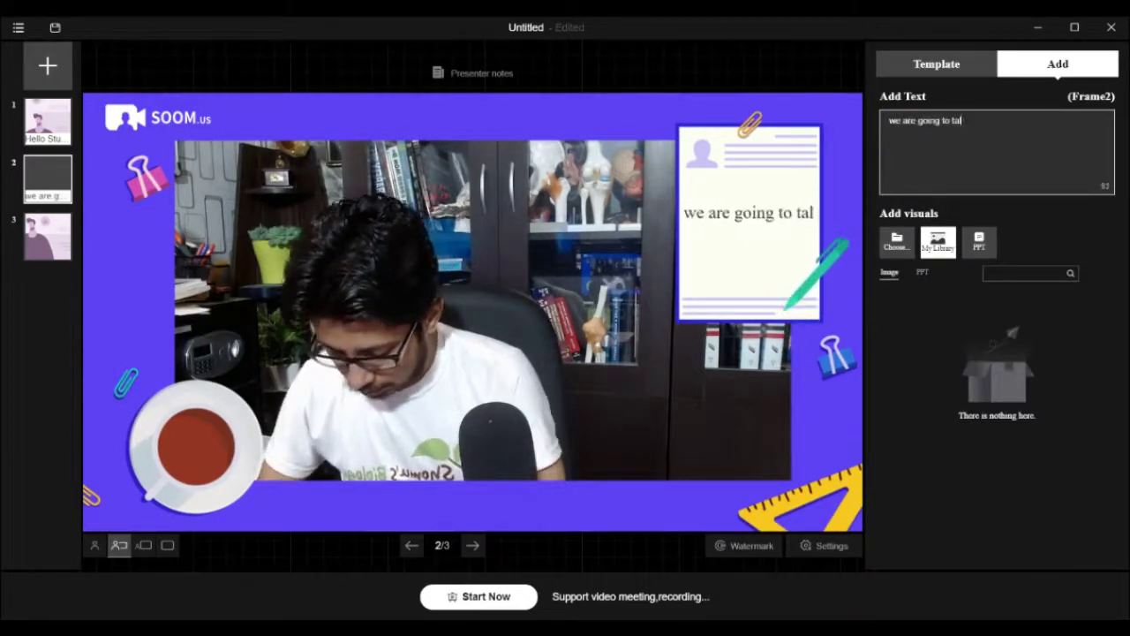
type("k about RBC")
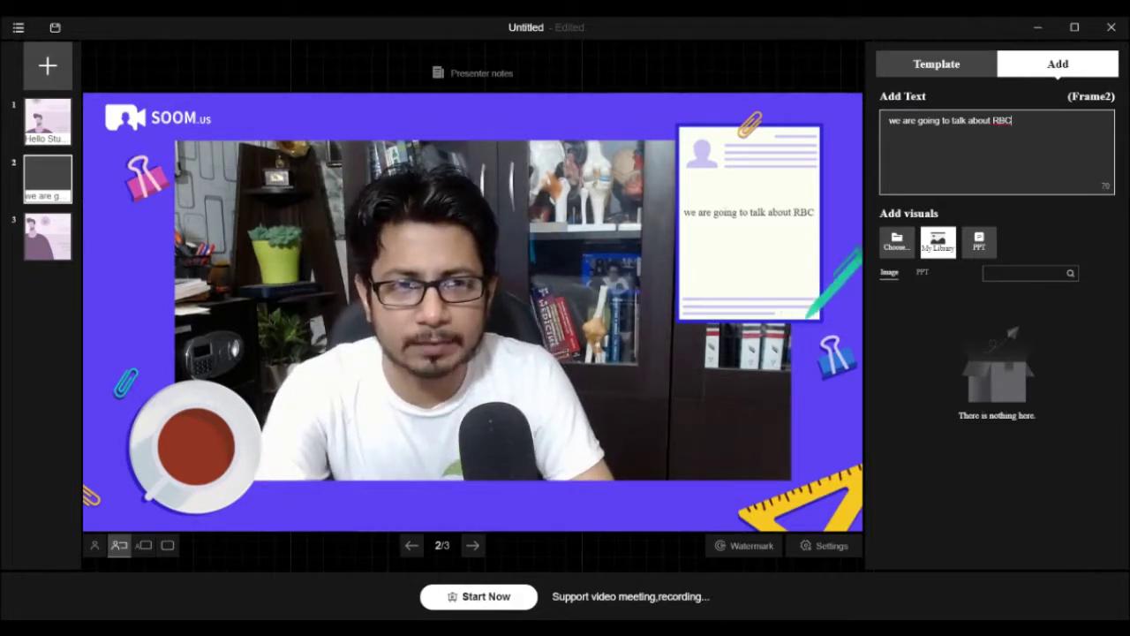
Step: Add the text "RBCs are known as Red blood cells that carry HB through blood" to scene 3
left_click(60, 220)
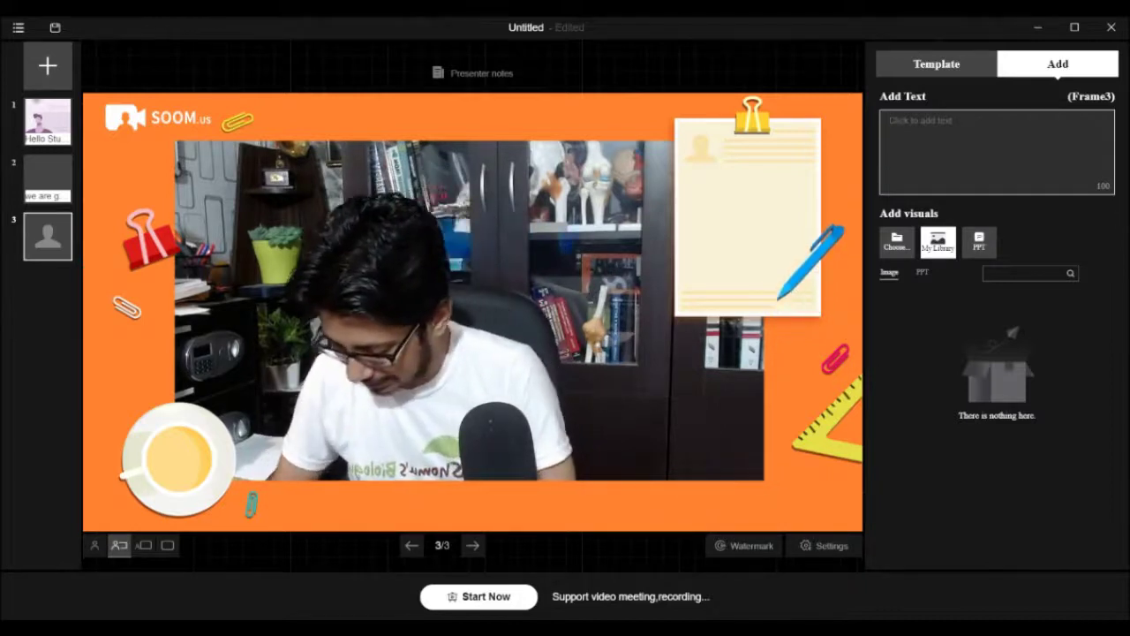
type("RBC")
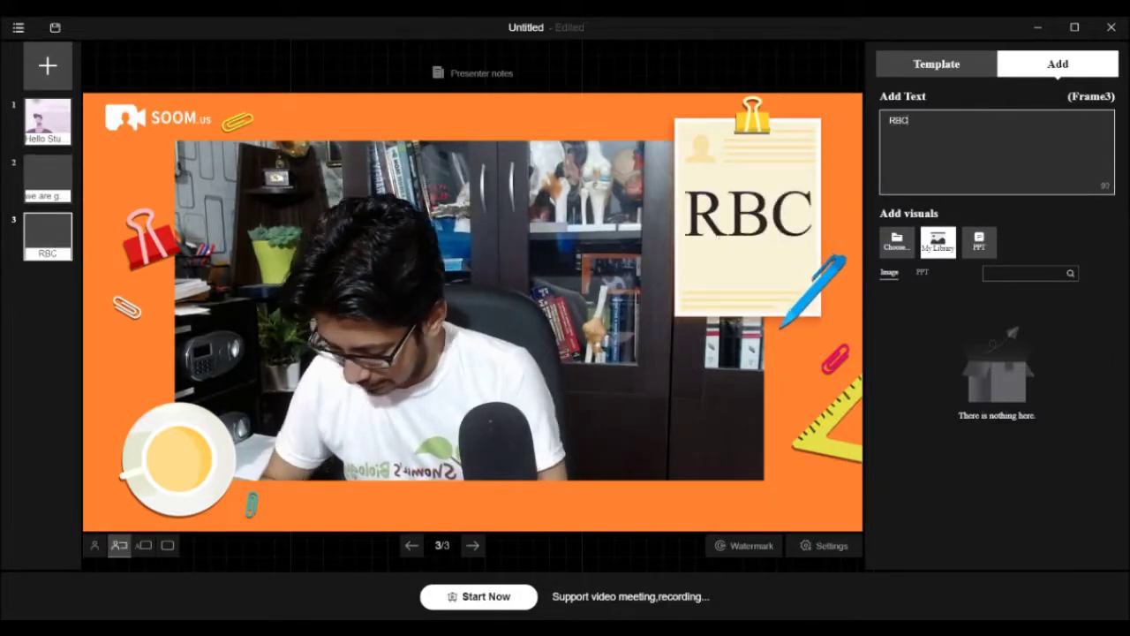
type("s are known as Red blo")
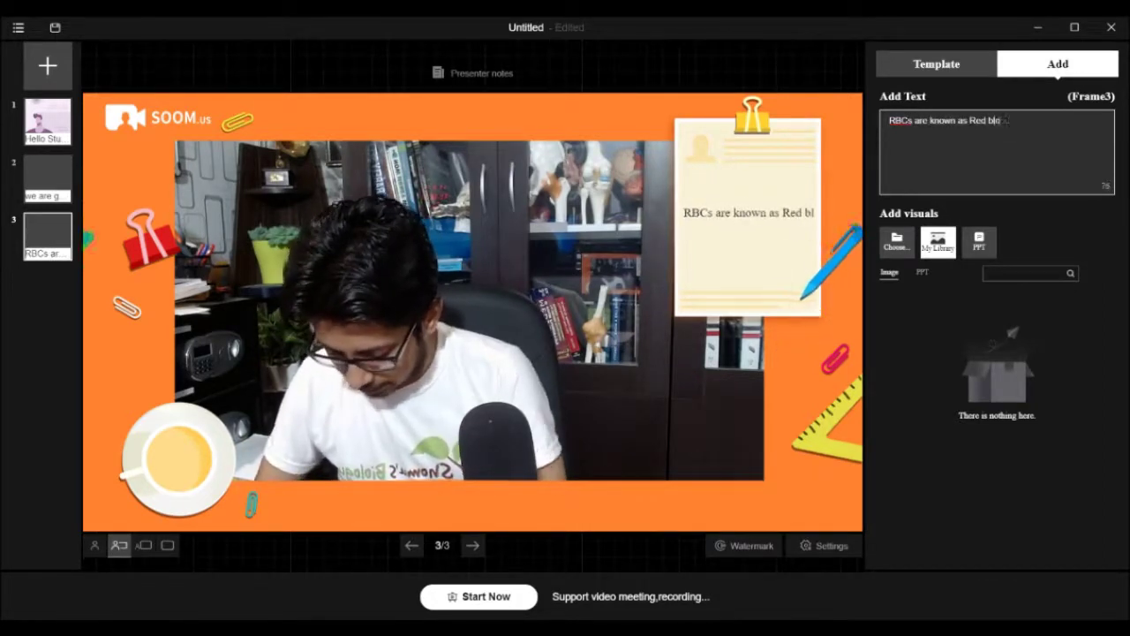
type("od cells tha")
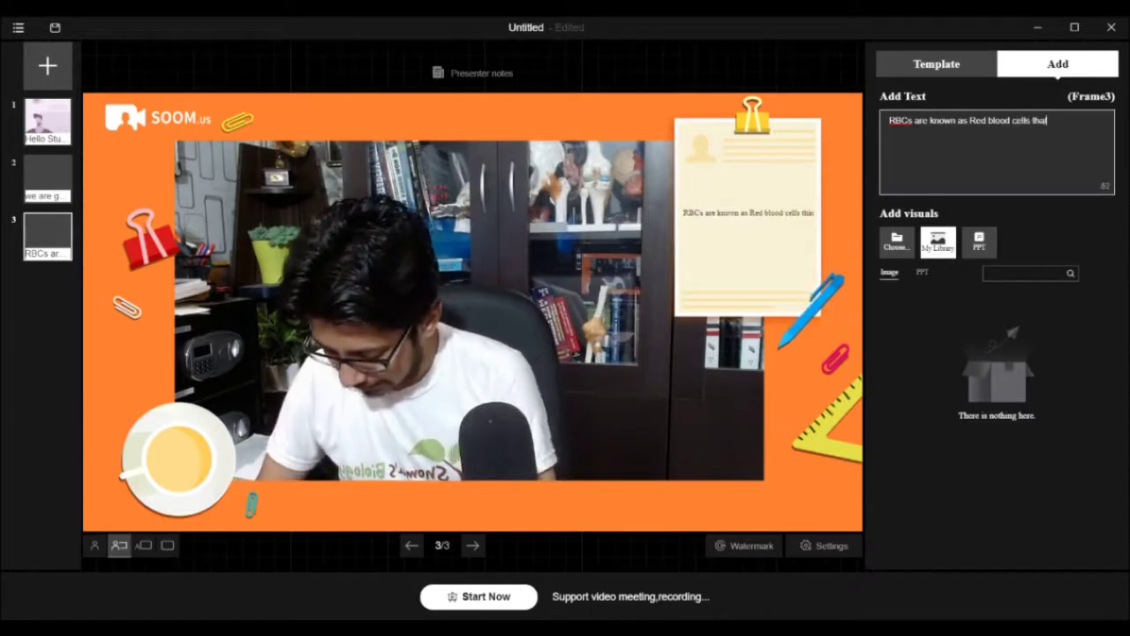
type("t carry HB through blood")
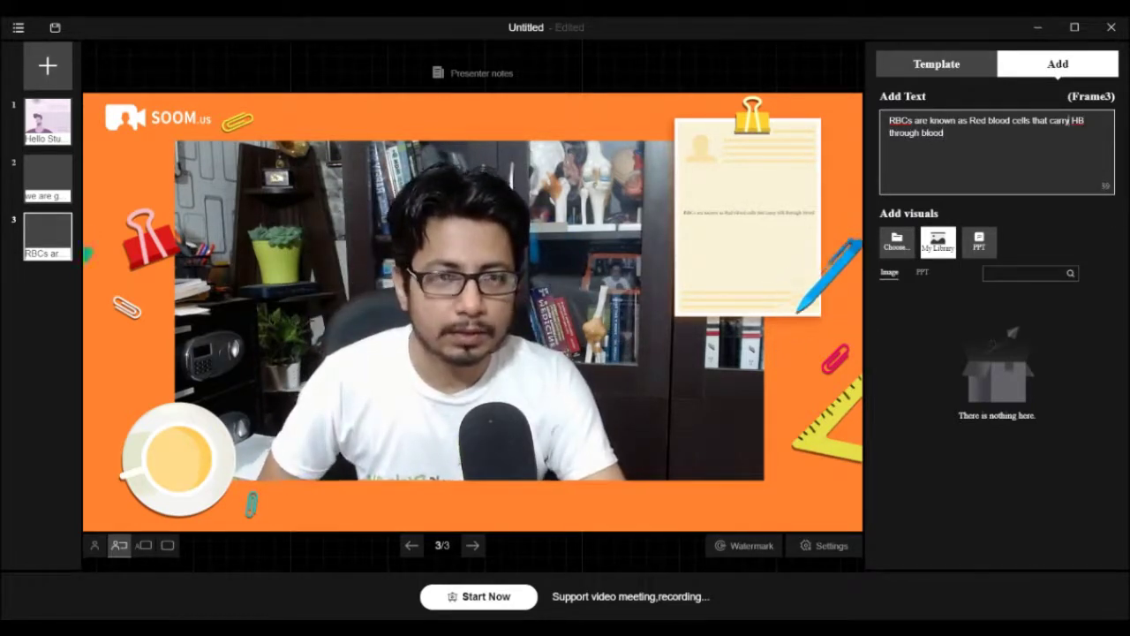
Step: Split scene 3's text into three lines by inserting breaks before "Red blood cells" and before "HB through blood"
key("Delete")
key("Return")
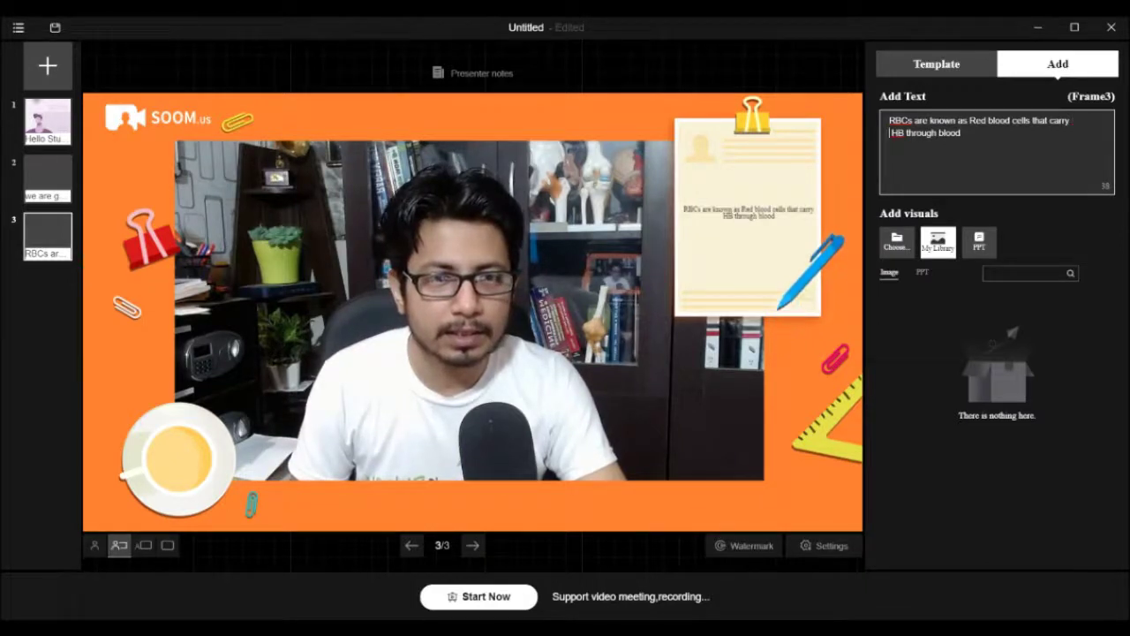
key("Return")
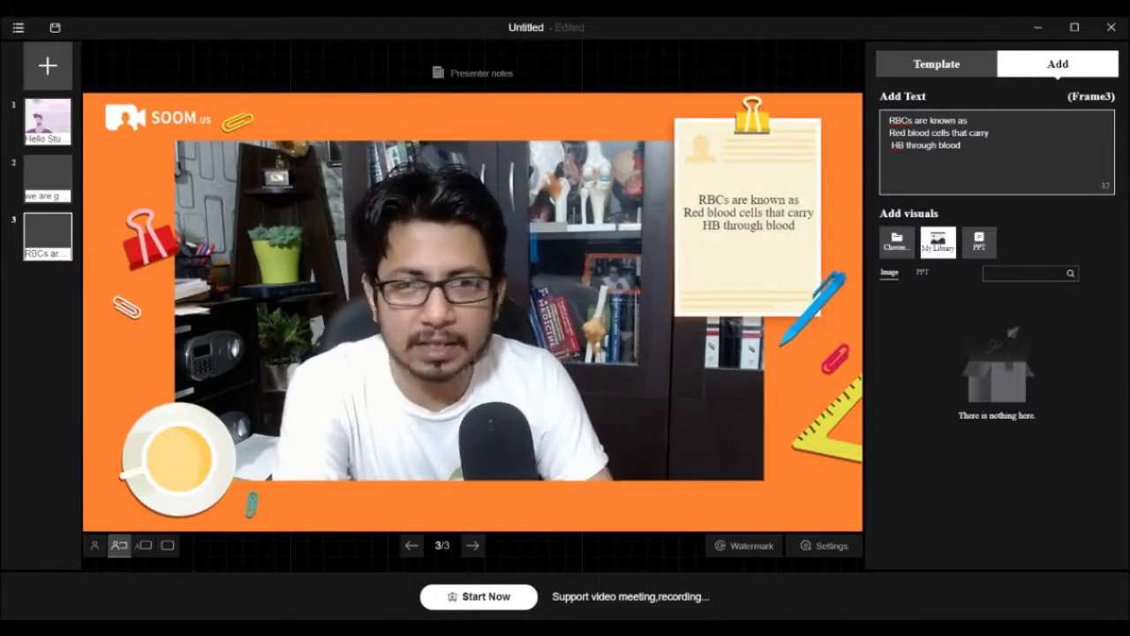
Step: Review the edited text of scenes 1, 2 and 3 in the stationery template
left_click(47, 121)
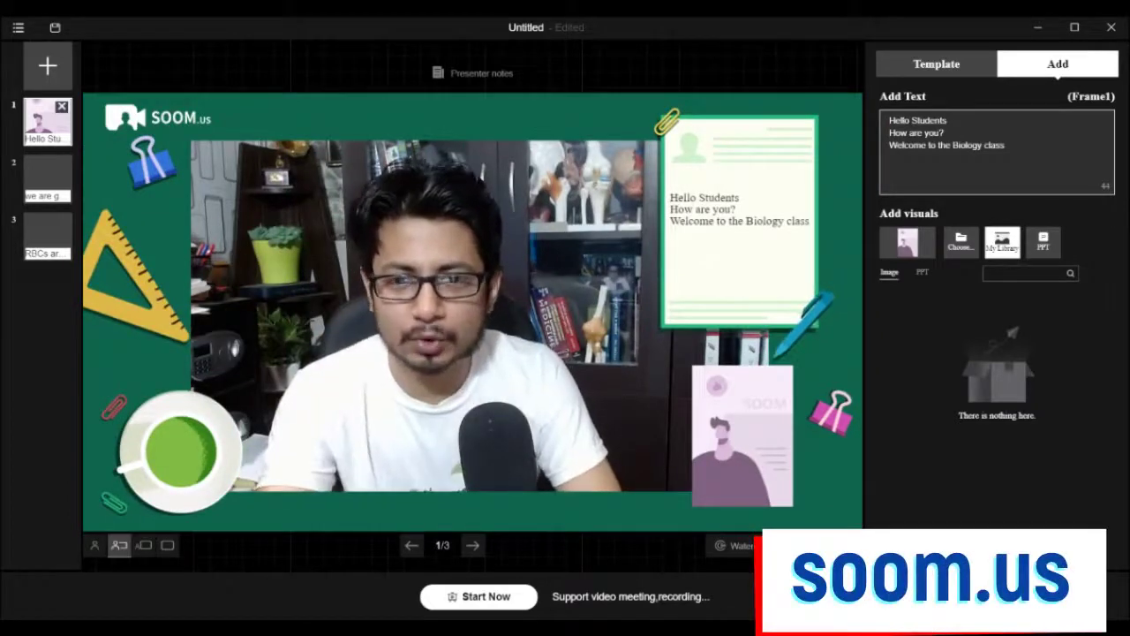
left_click(47, 178)
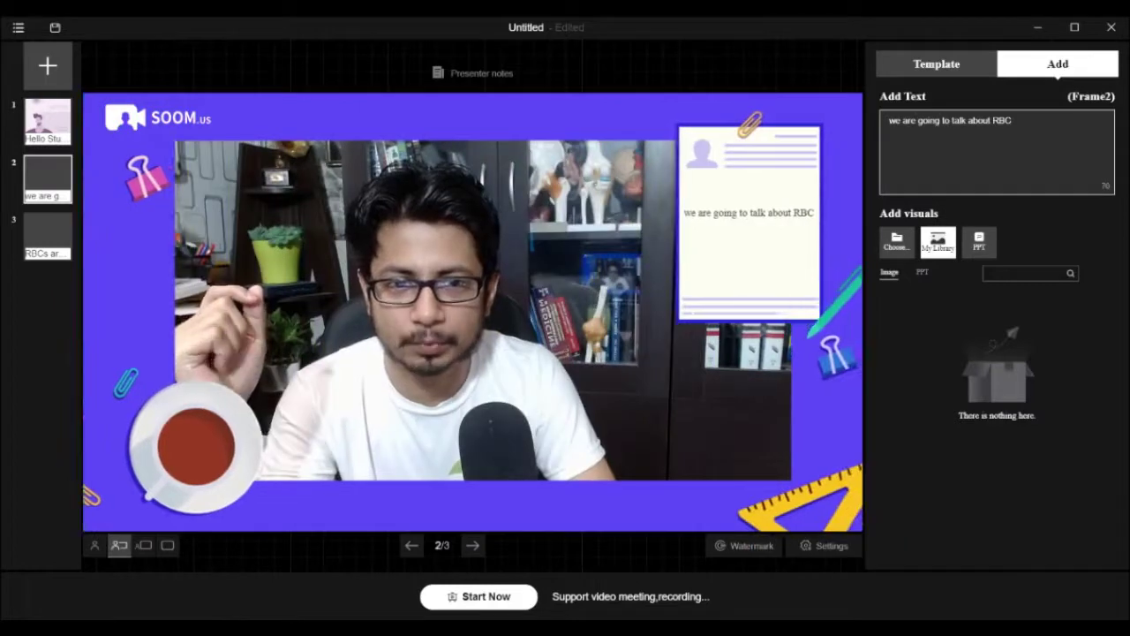
left_click(46, 235)
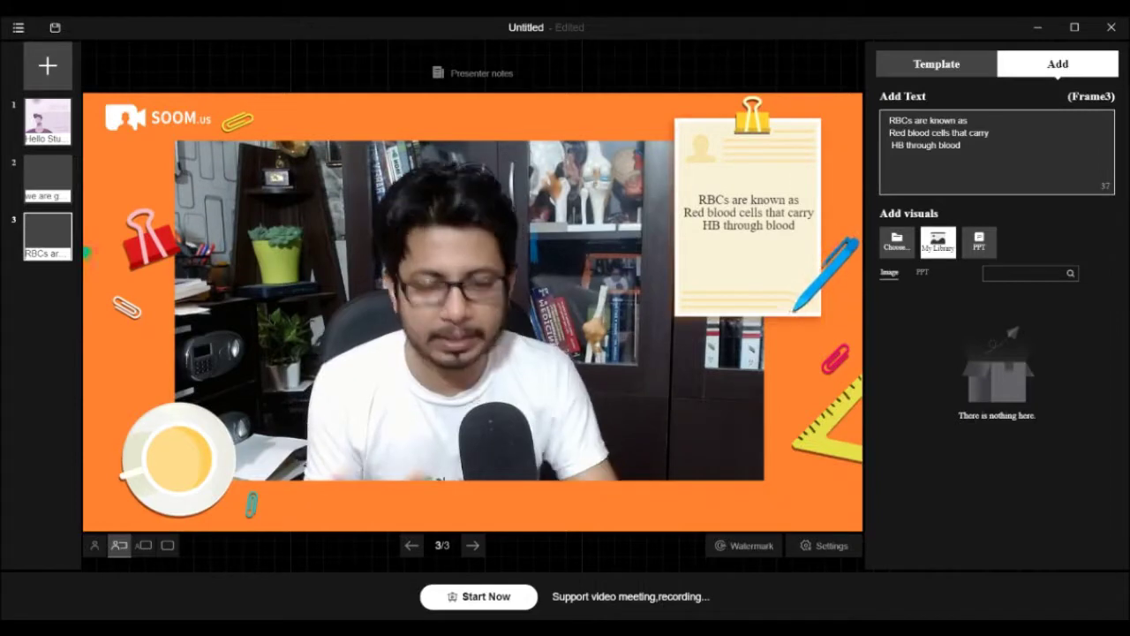
Step: Find the wooden desk template with the wood block text sign and apply it to the video
left_click(935, 63)
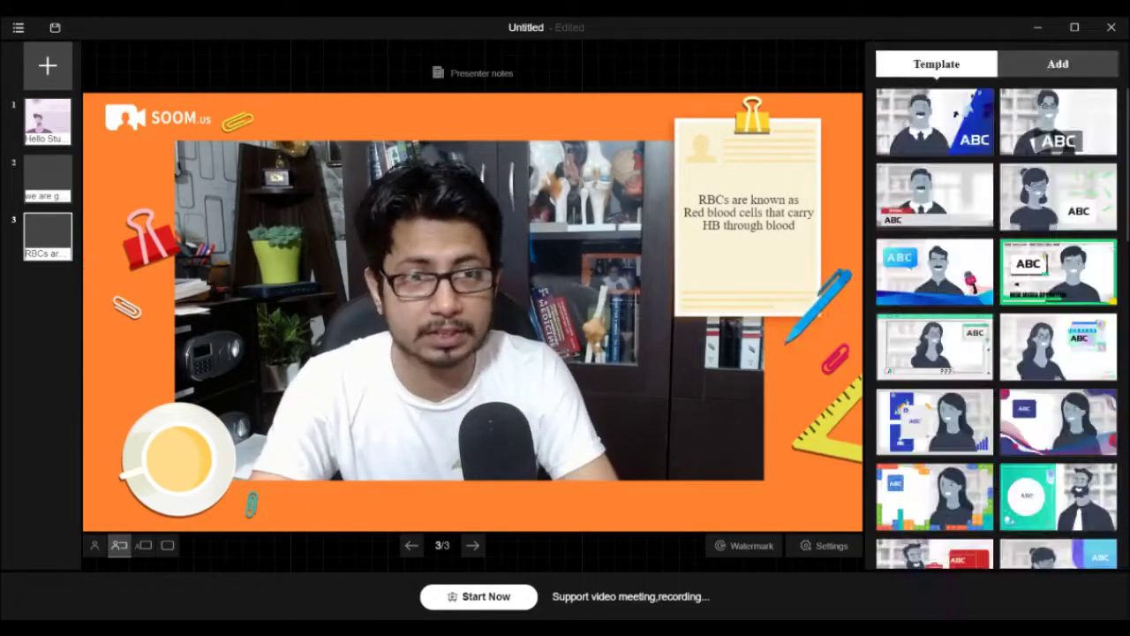
scroll(955, 113, "down", 4)
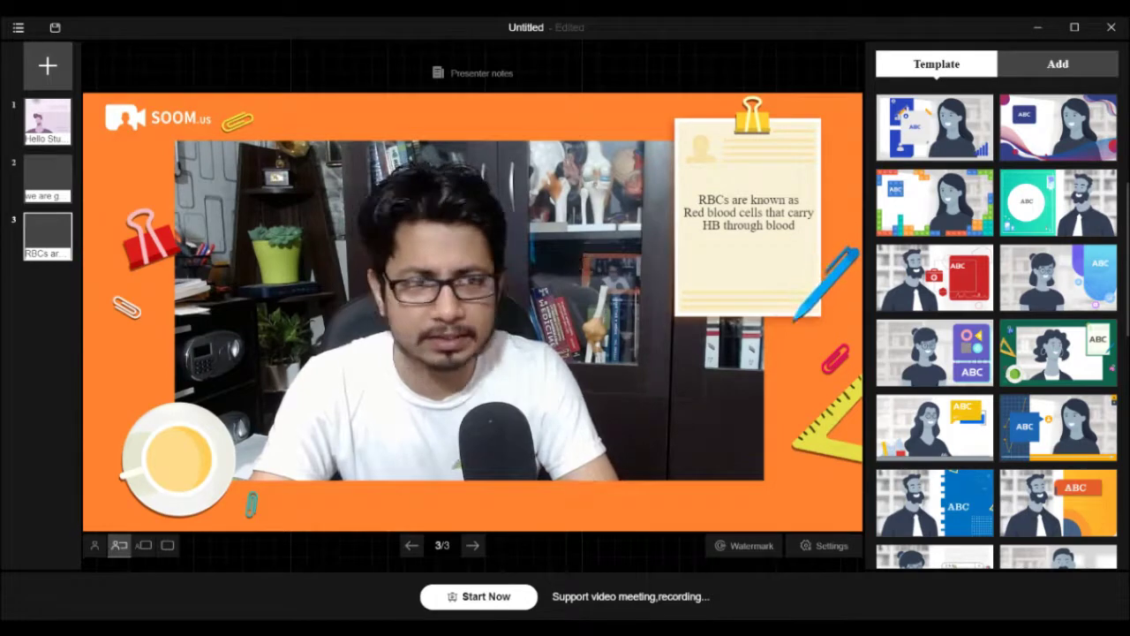
scroll(1059, 265, "down", 5)
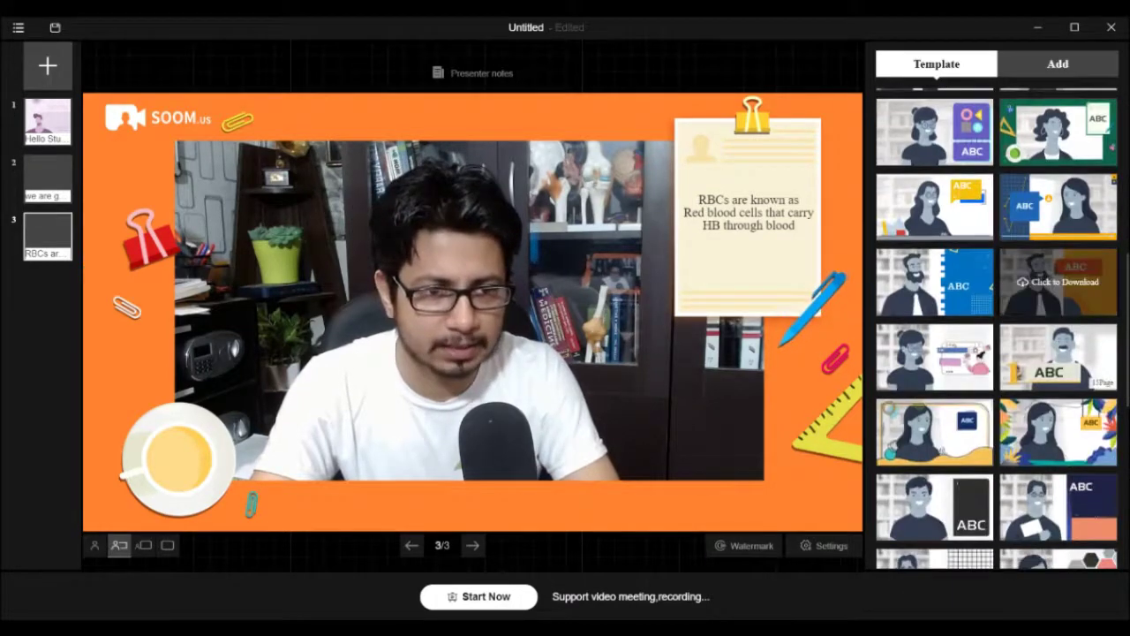
scroll(1060, 282, "down", 2)
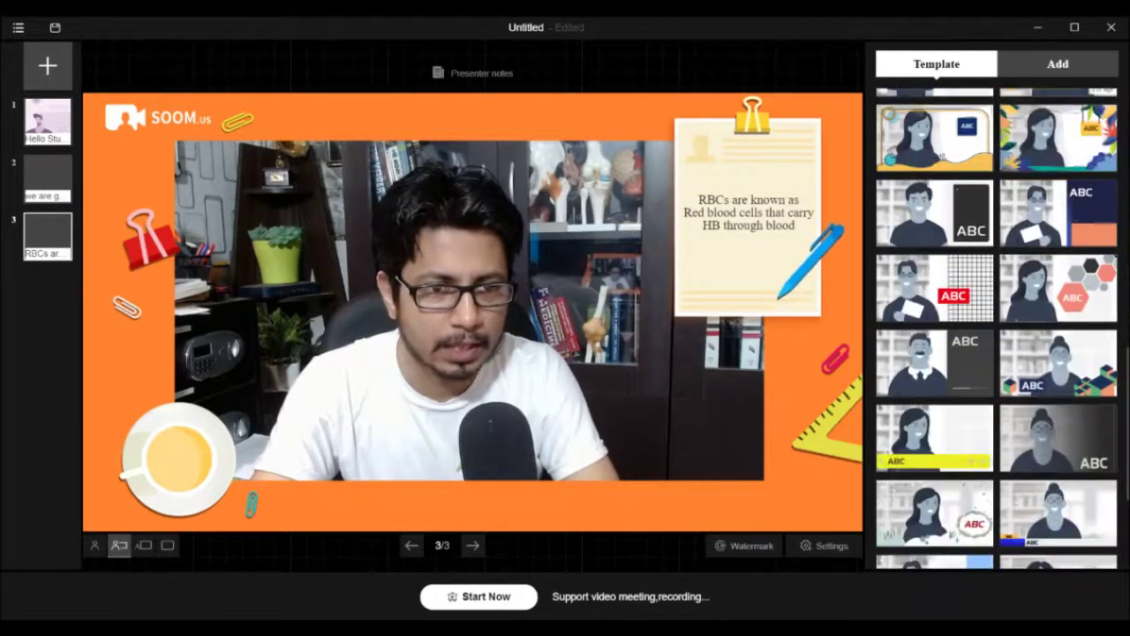
scroll(1060, 300, "down", 3)
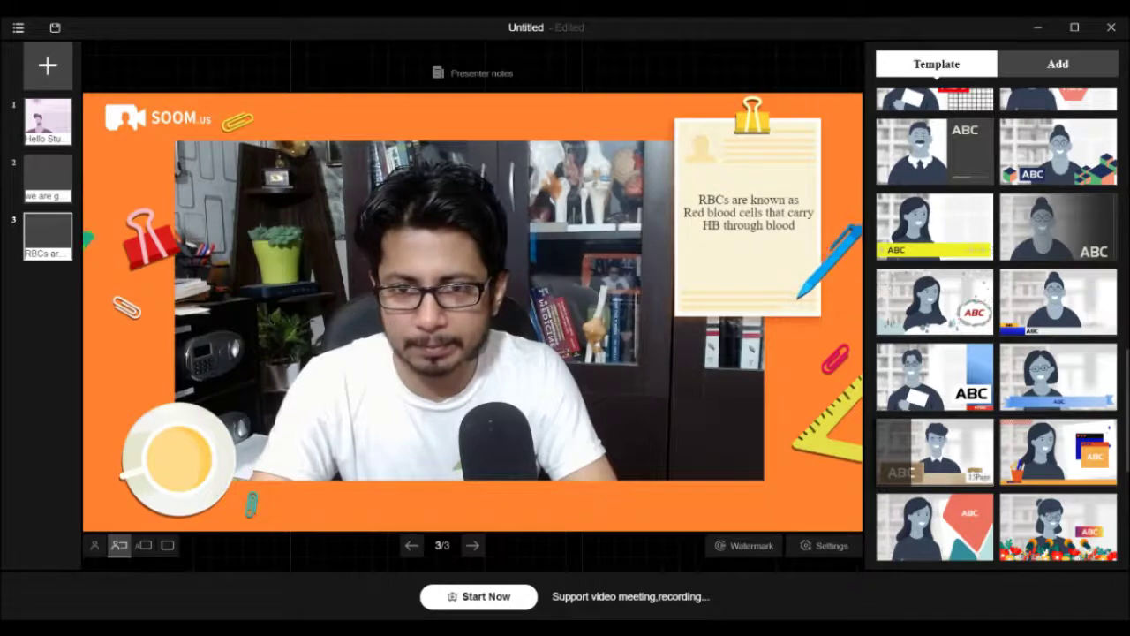
left_click(934, 452)
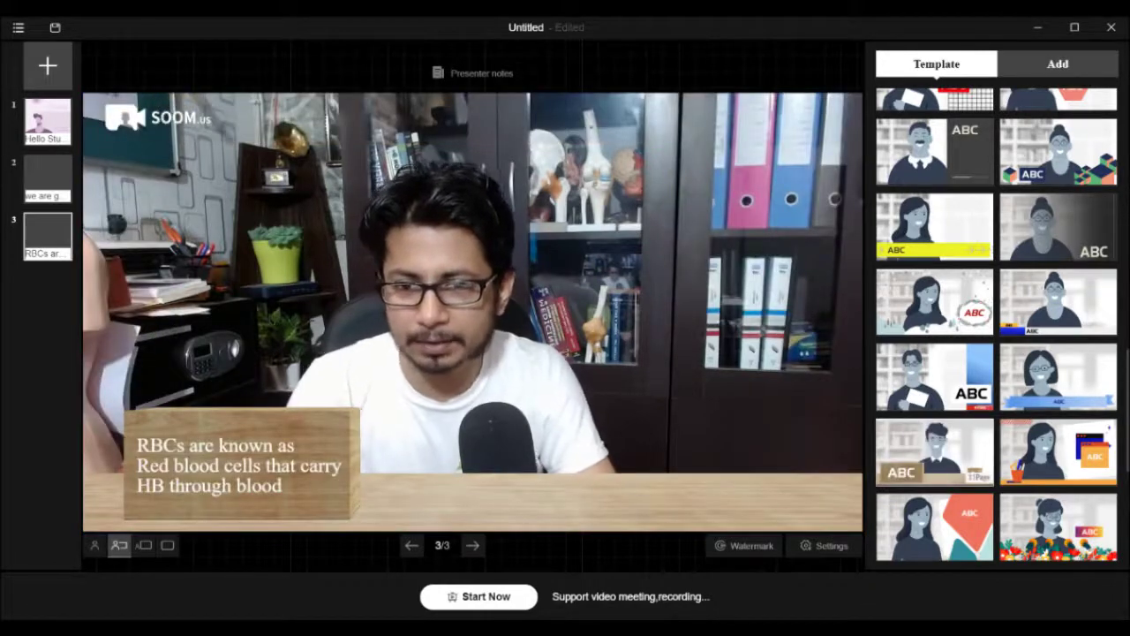
Step: Check how scenes 1, 2 and 3 look with the wooden desk template
left_click(45, 123)
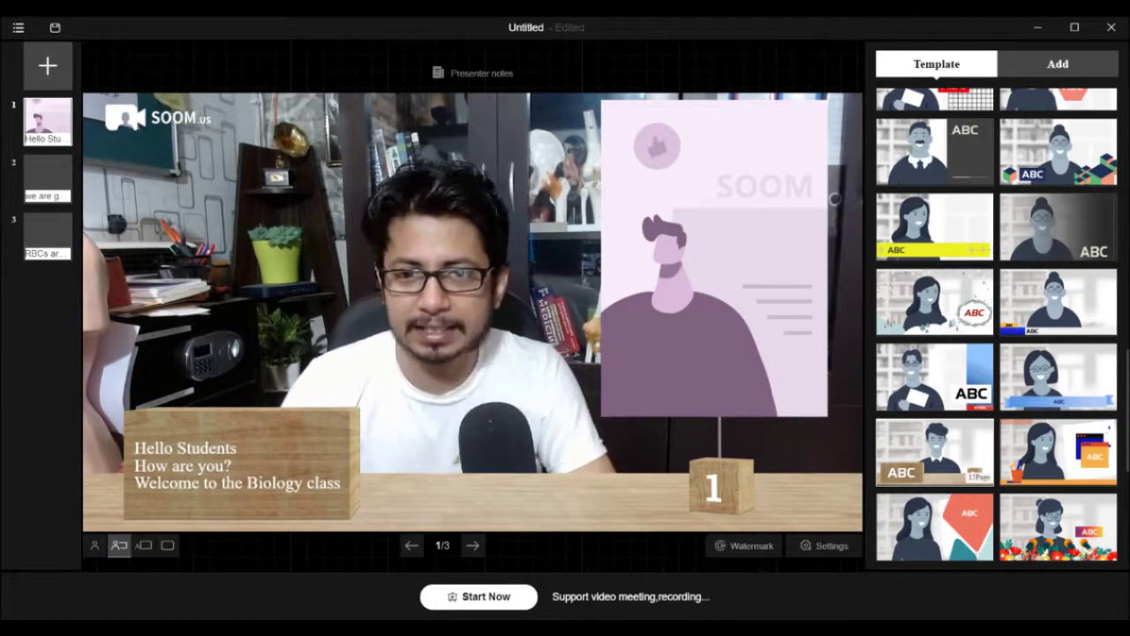
left_click(48, 179)
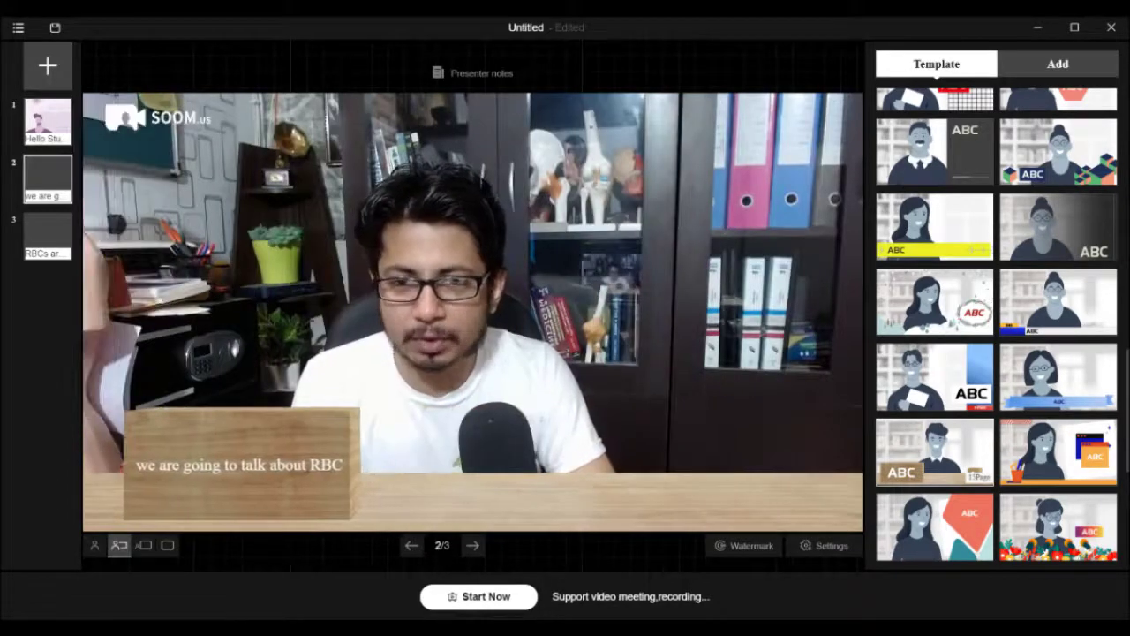
left_click(47, 235)
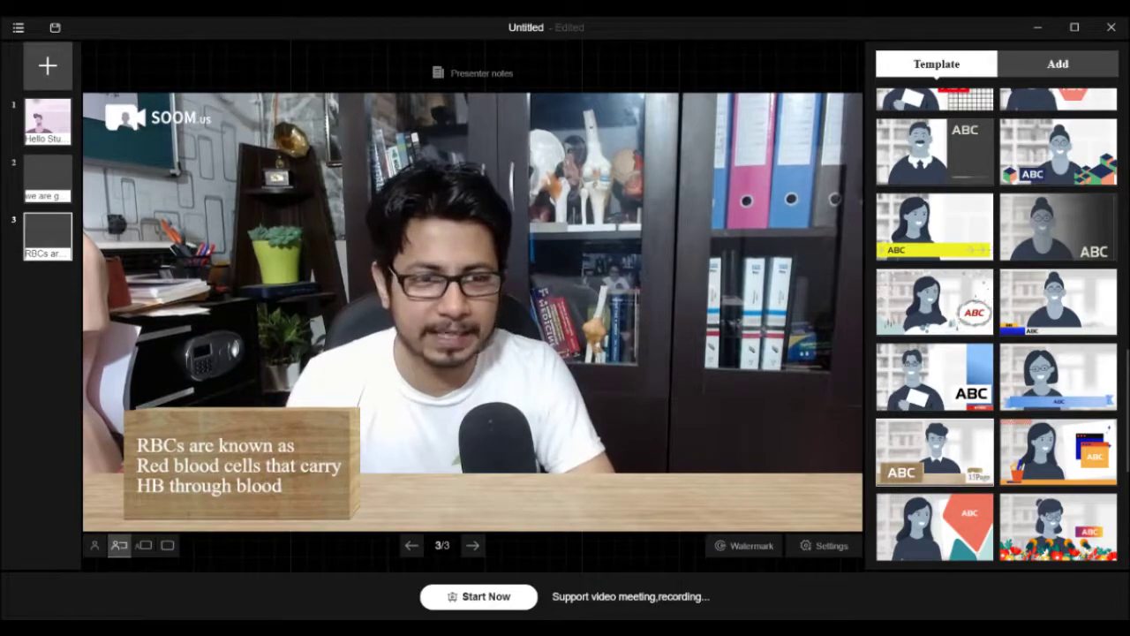
Step: Apply the template with the yellow arrow banner and show scene 1
left_click(935, 227)
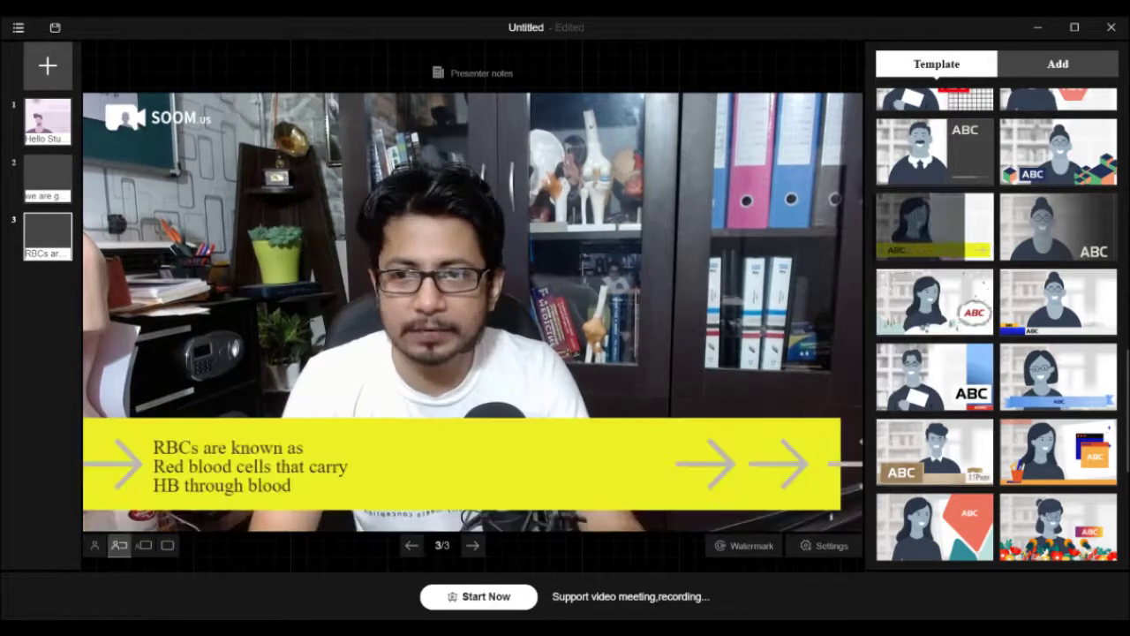
left_click(48, 121)
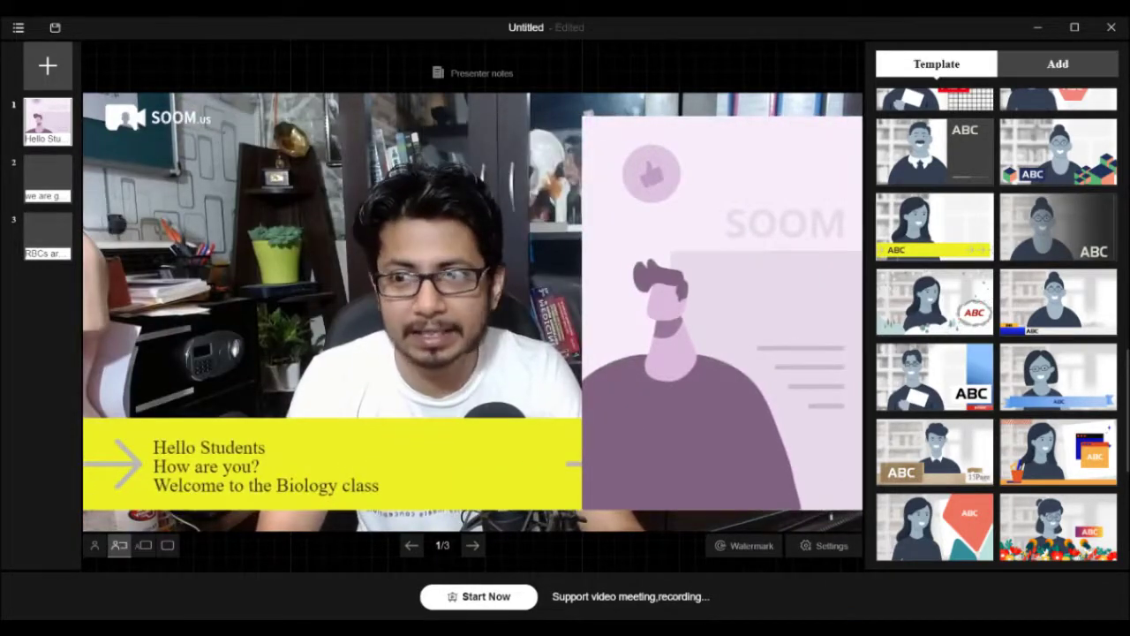
Step: Check how scenes 2 and 3 look with the yellow arrow banner template
left_click(48, 177)
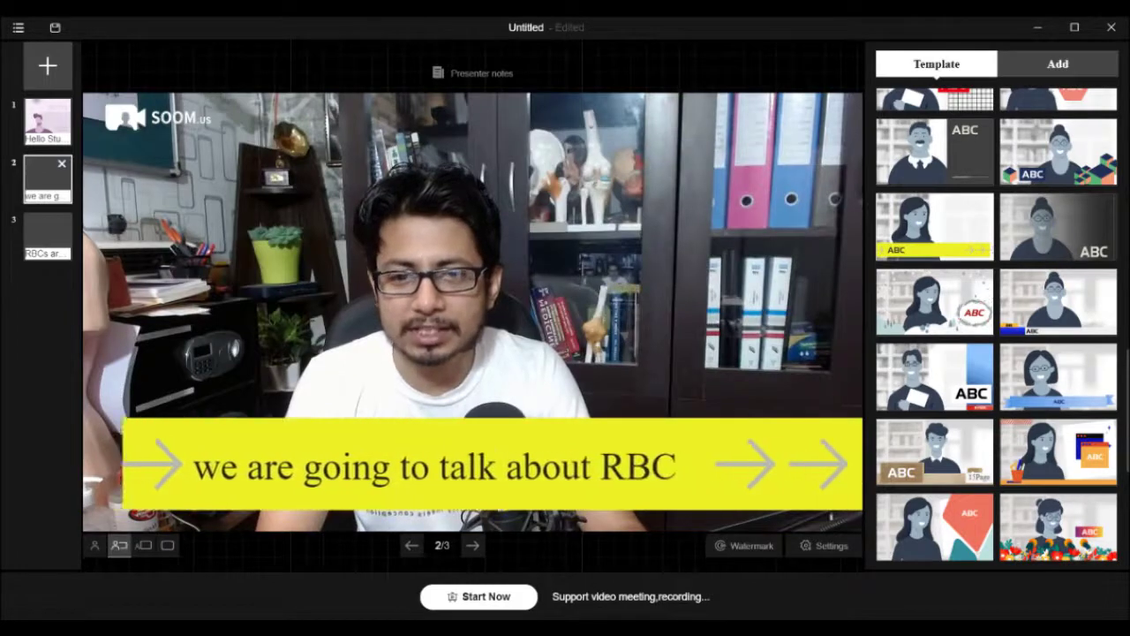
left_click(47, 235)
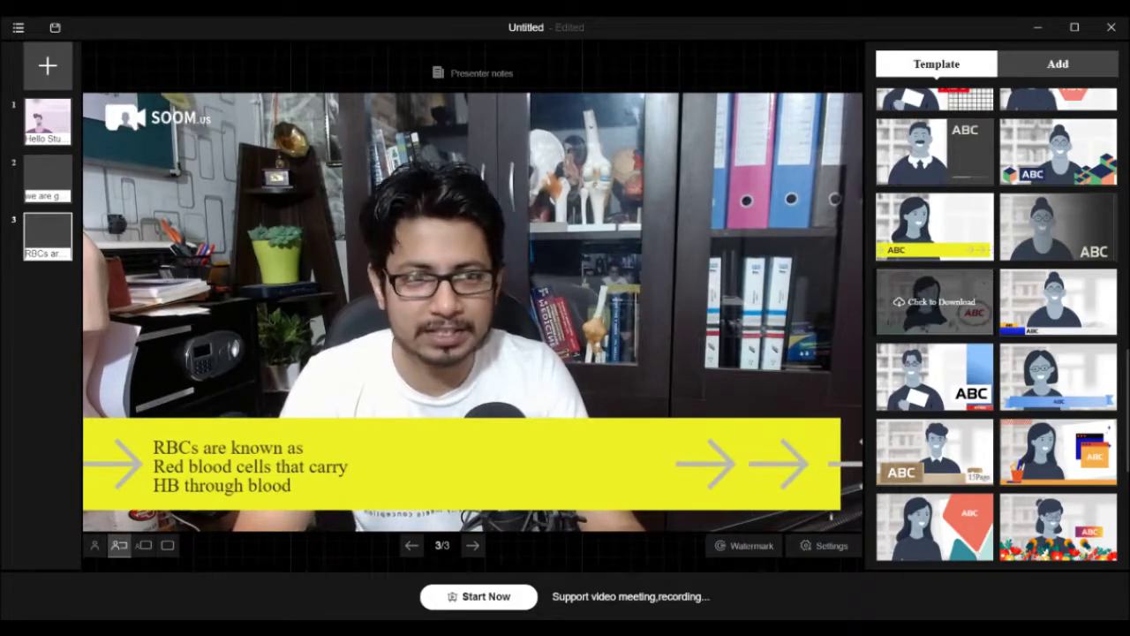
Step: Find the outer-space template with planets near the end of the templates and apply it to the video
scroll(936, 300, "down", 3)
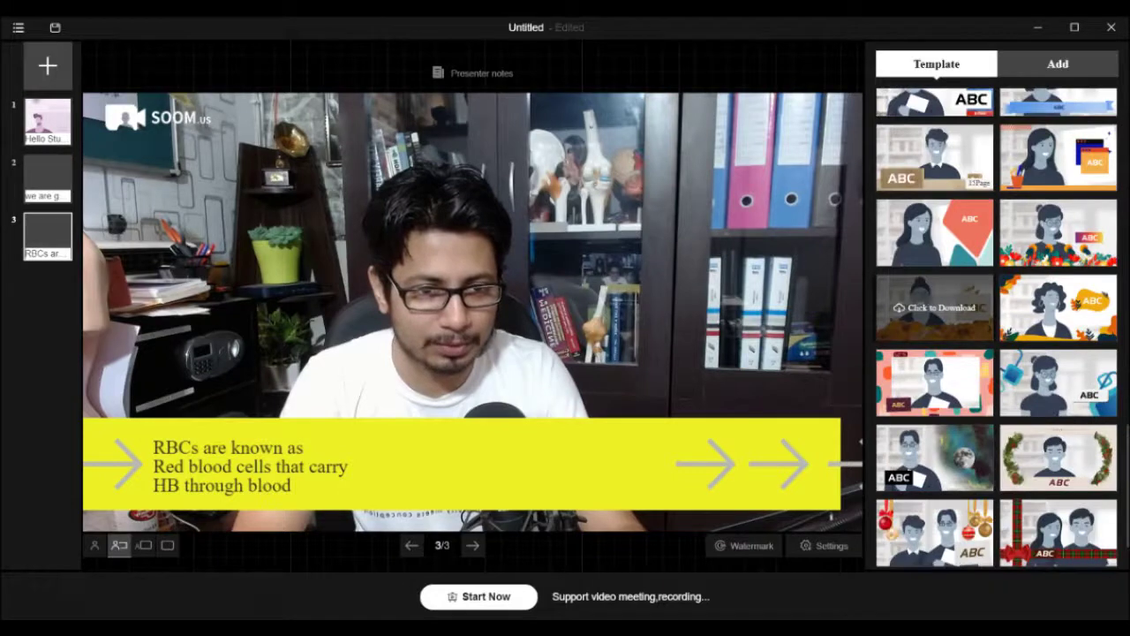
scroll(998, 305, "down", 3)
left_click(1058, 301)
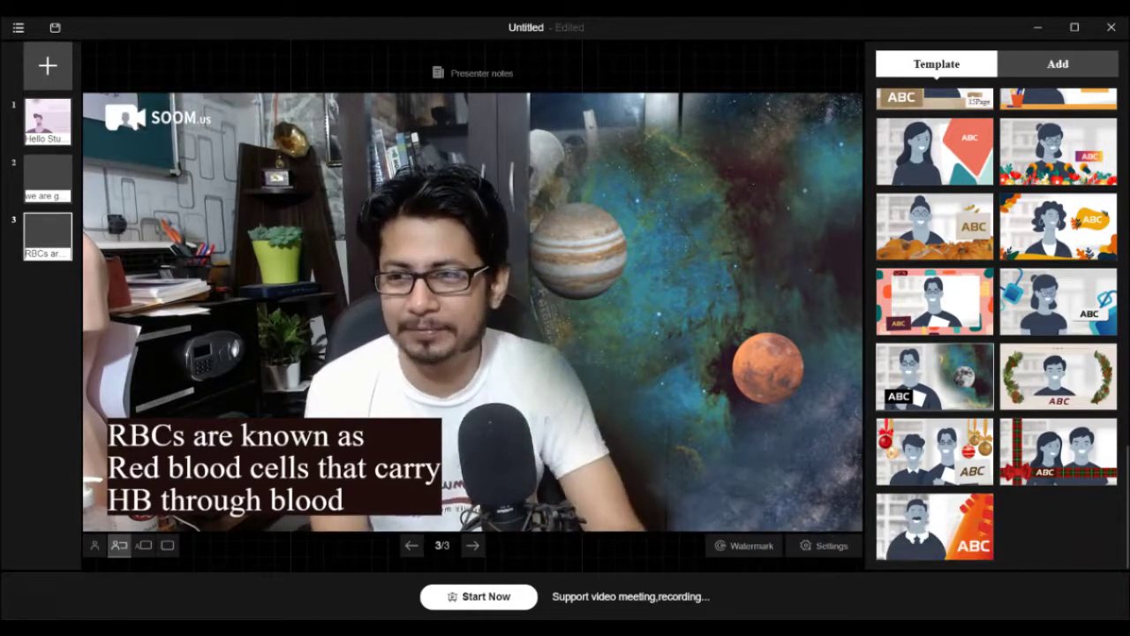
Step: Review scenes 1, 2 and 3 with the outer-space template
left_click(48, 121)
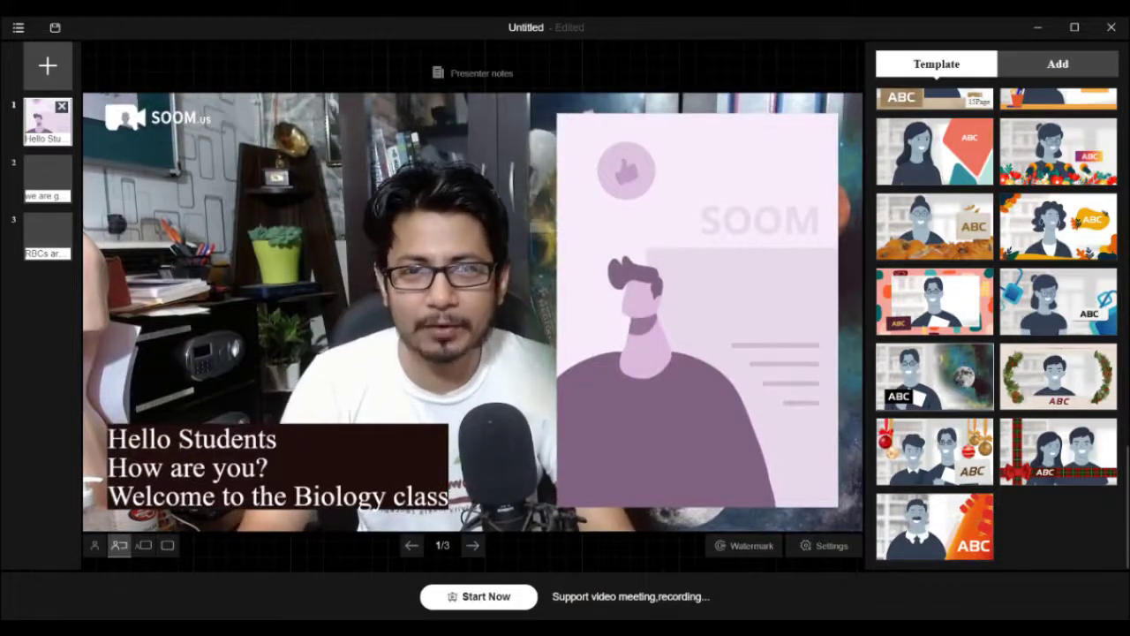
left_click(48, 176)
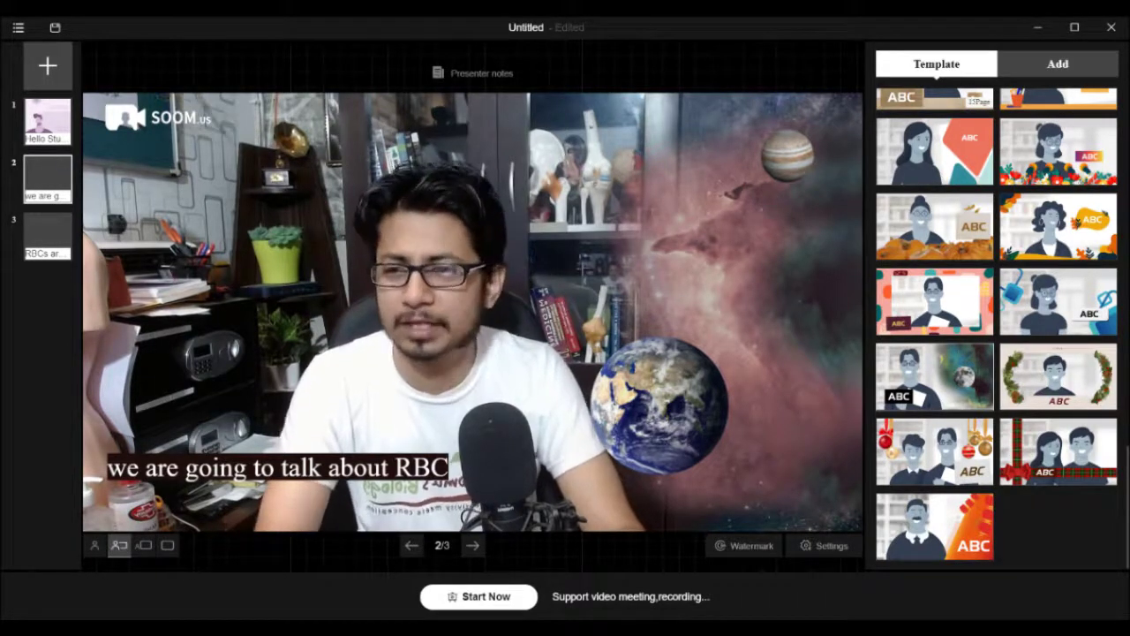
left_click(47, 237)
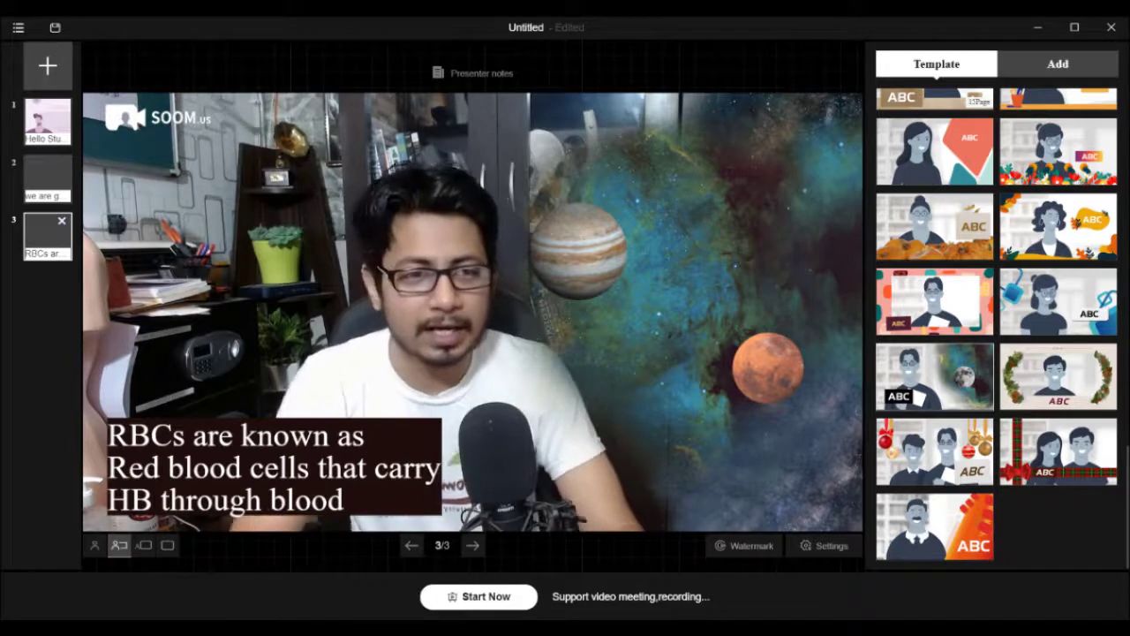
mouse_move(934, 301)
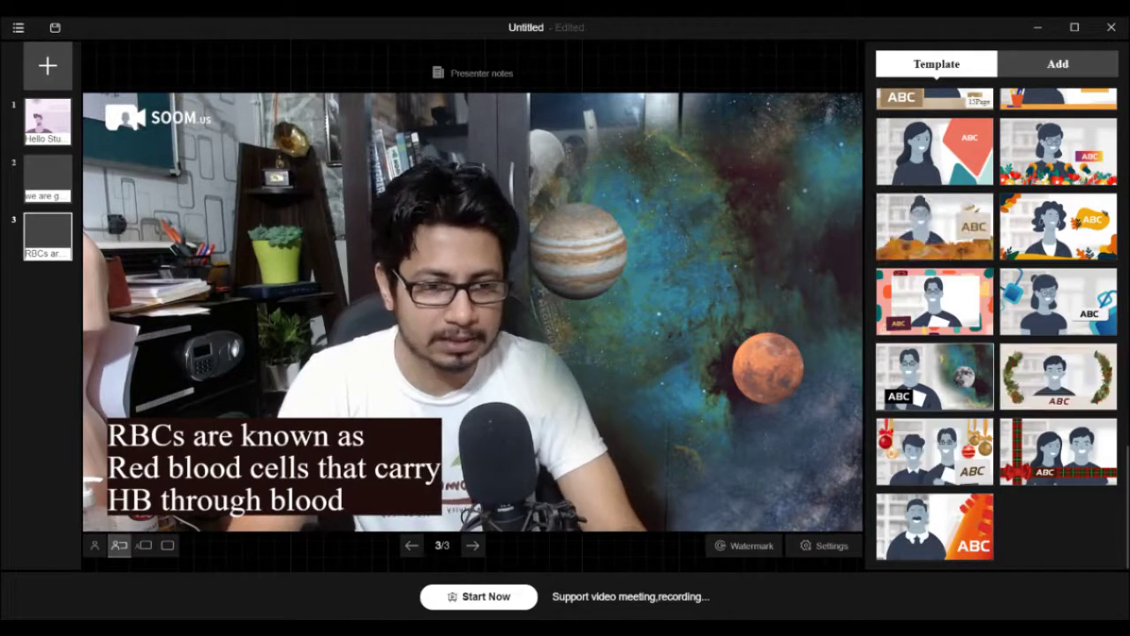
scroll(934, 226, "up", 10)
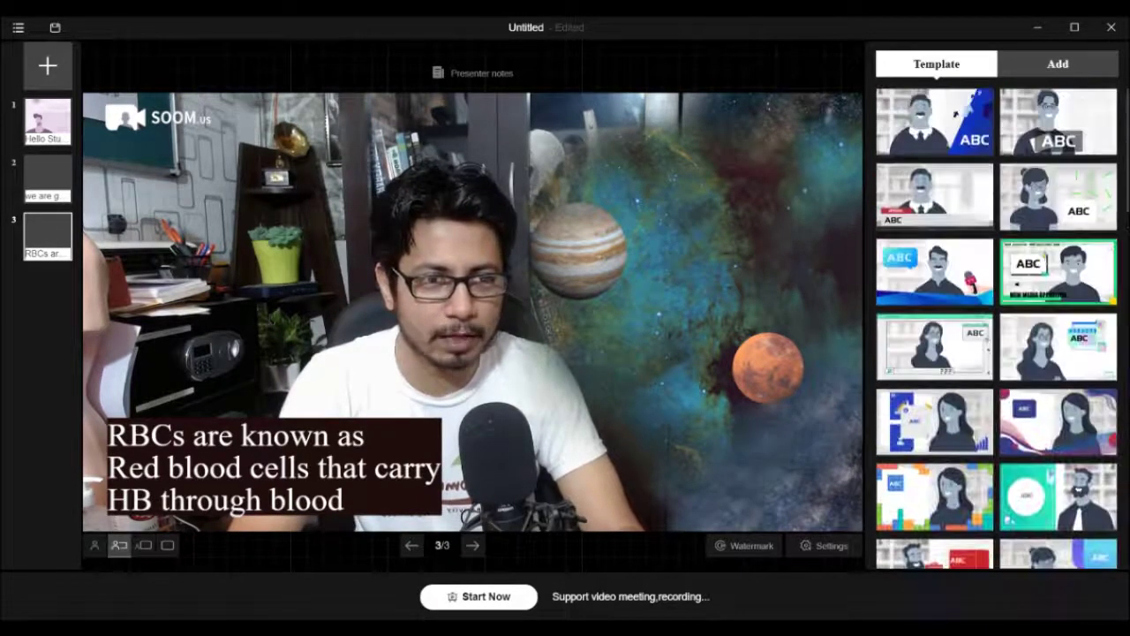
left_click(1057, 65)
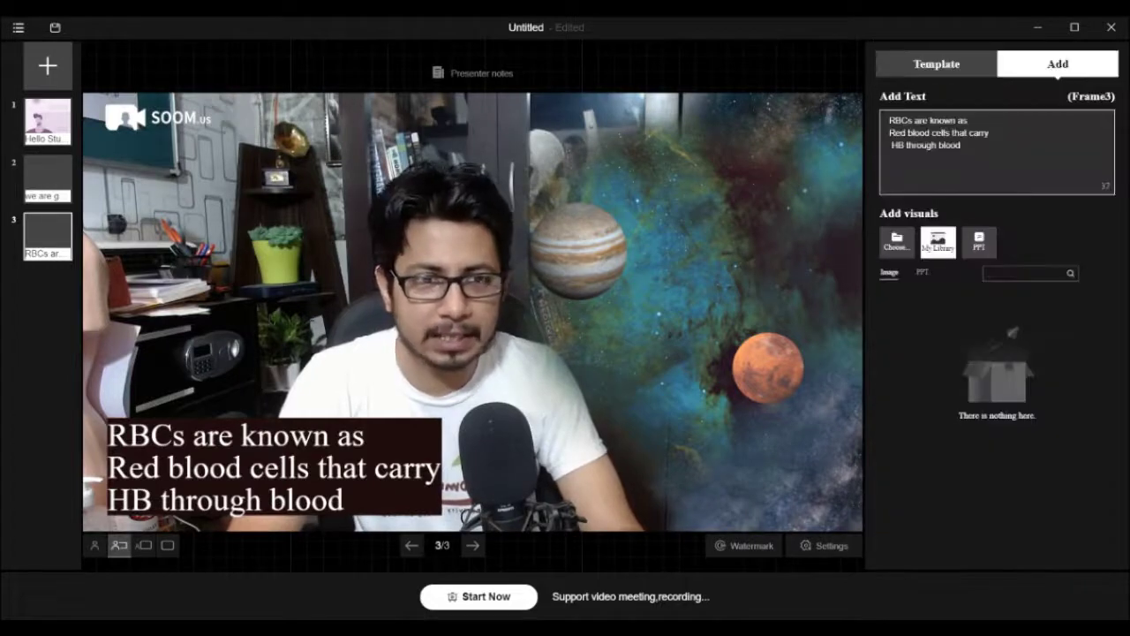
left_click(936, 63)
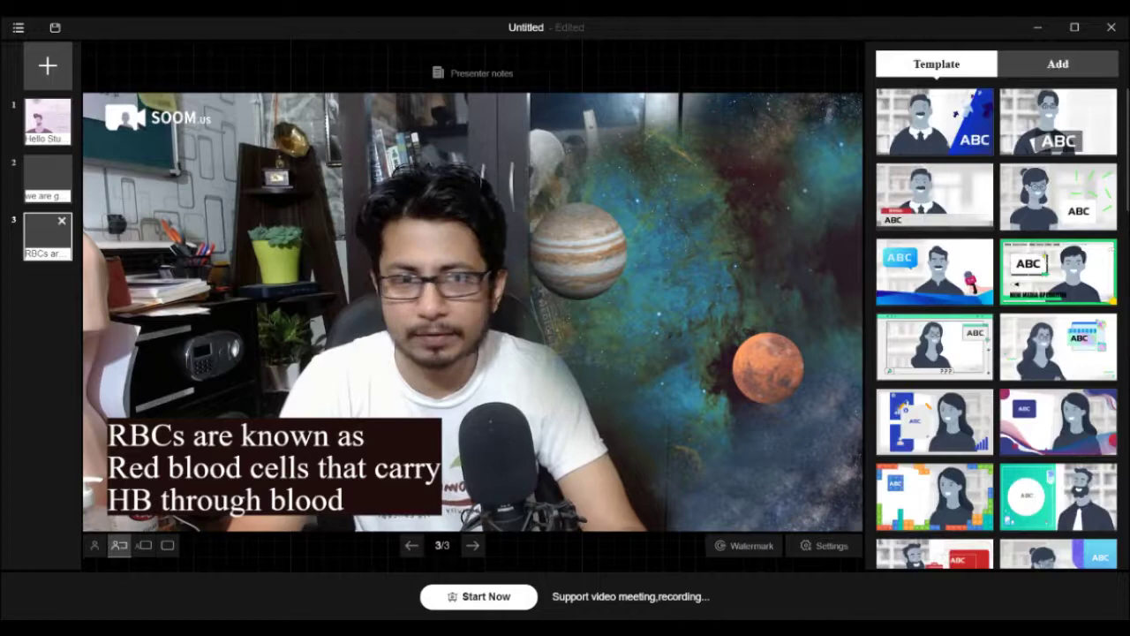
scroll(995, 326, "down", 5)
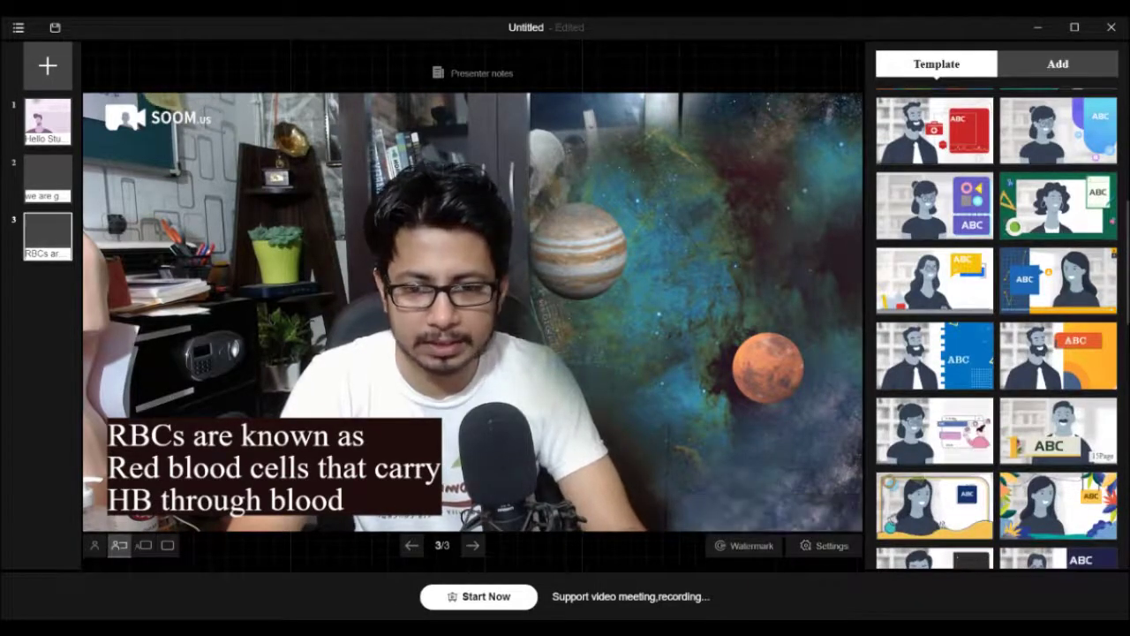
Step: Enter the presenting mode and try the camera transparency at 46% before restoring it to 100%
left_click(479, 596)
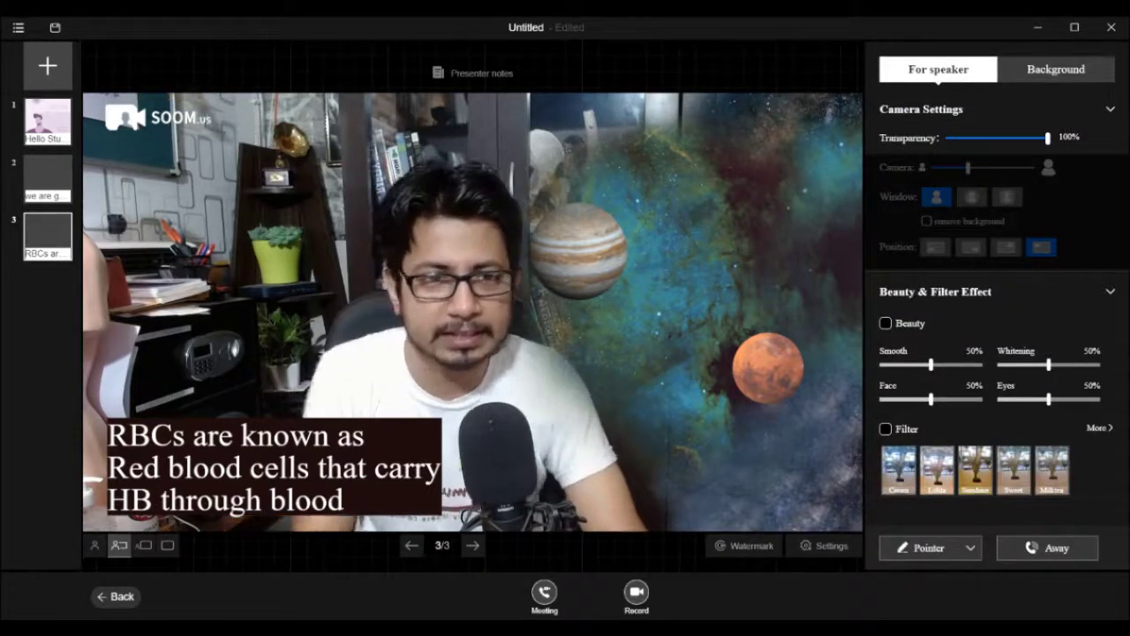
left_click_drag(1047, 138, 995, 138)
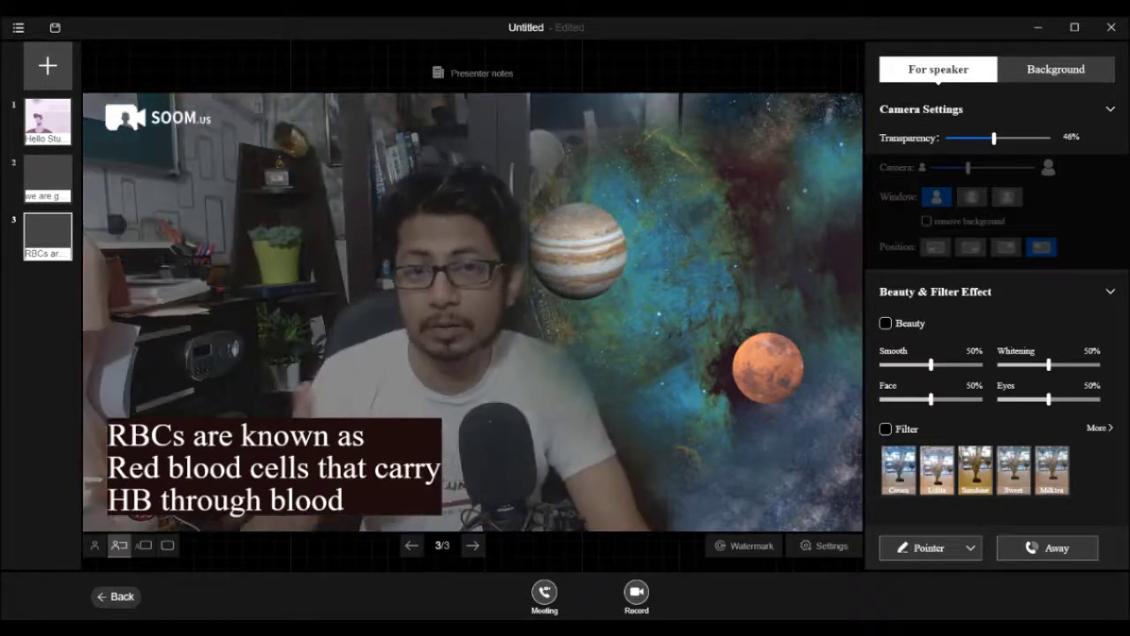
left_click_drag(994, 137, 1047, 138)
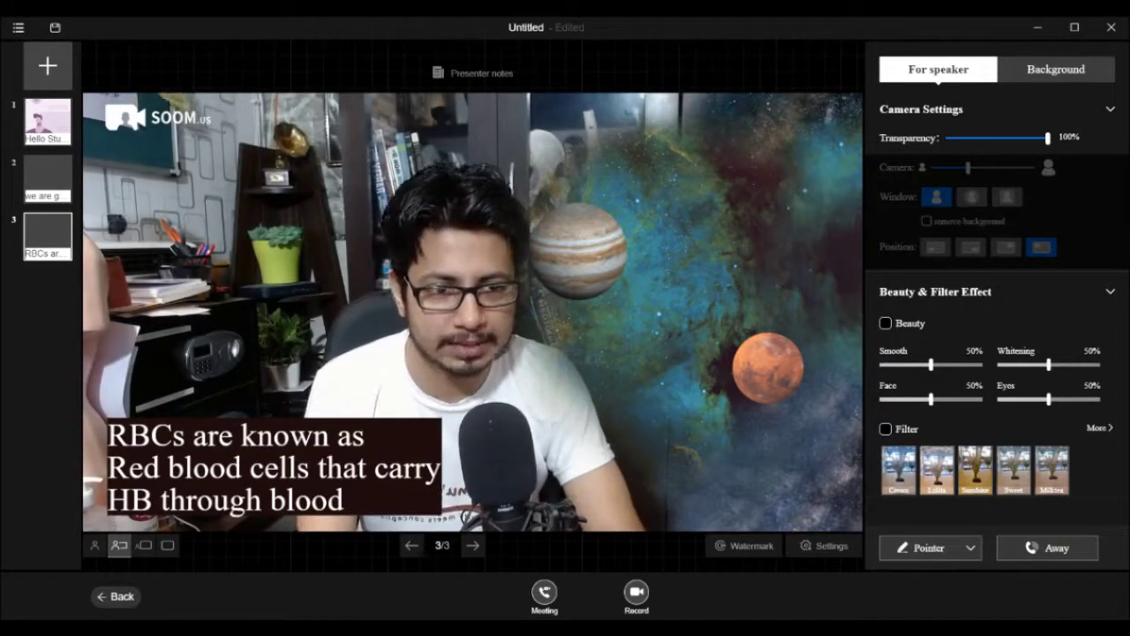
Step: Enable the Beauty effect, comparing it on and off, and set Face to 94%, Eyes to 23%, Smooth to 25% and Whitening to 89%
left_click(885, 323)
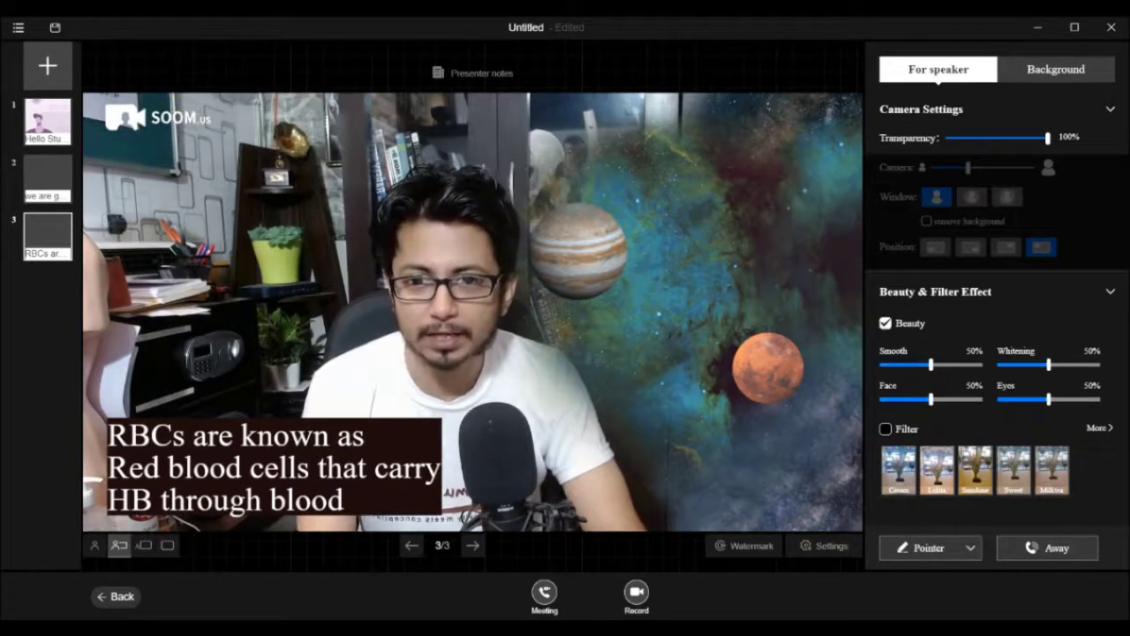
left_click(885, 323)
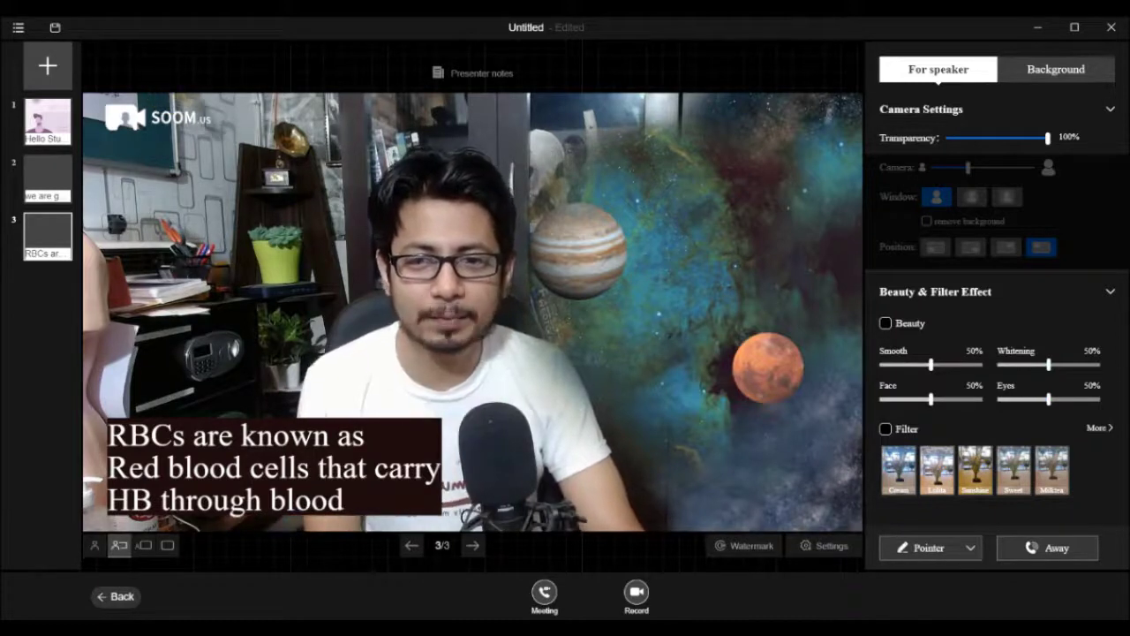
left_click(885, 323)
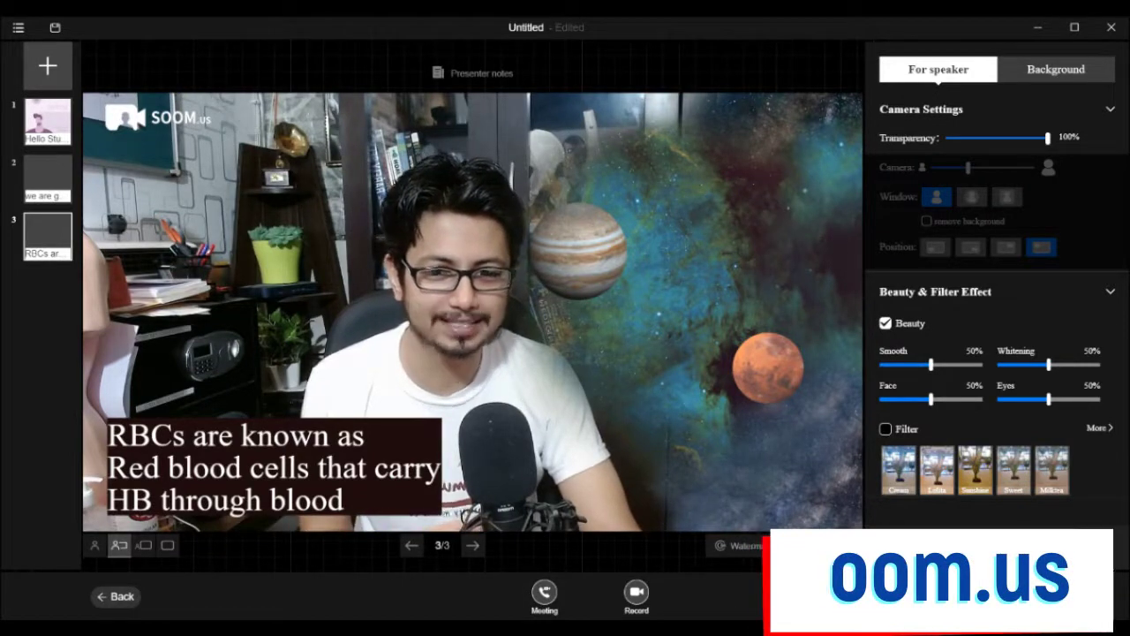
left_click_drag(930, 399, 974, 399)
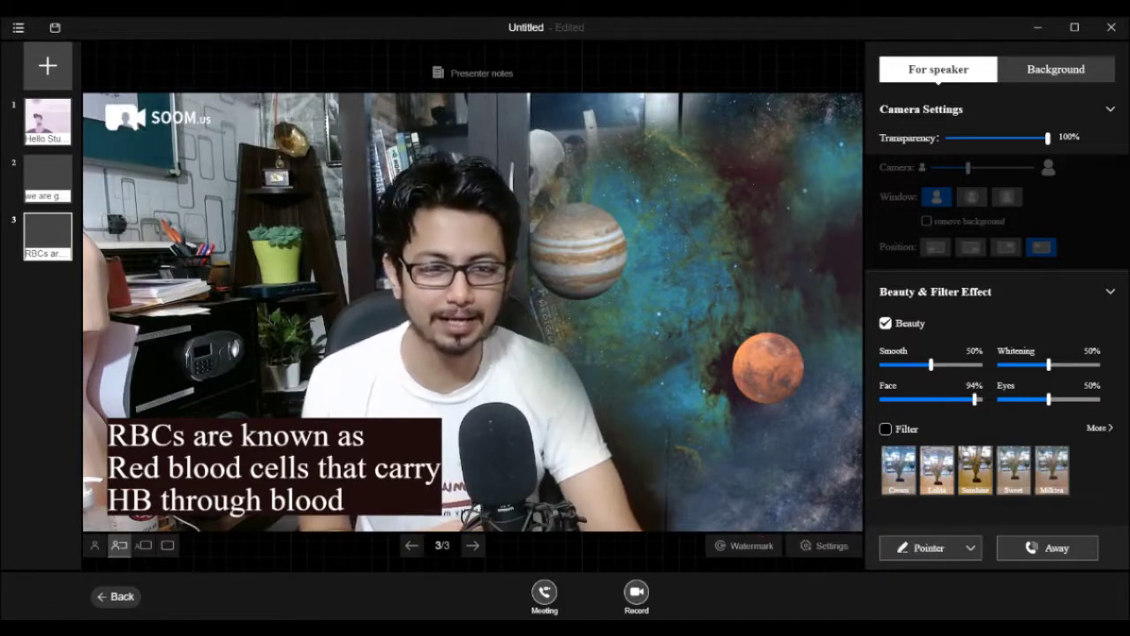
left_click_drag(1049, 399, 1022, 399)
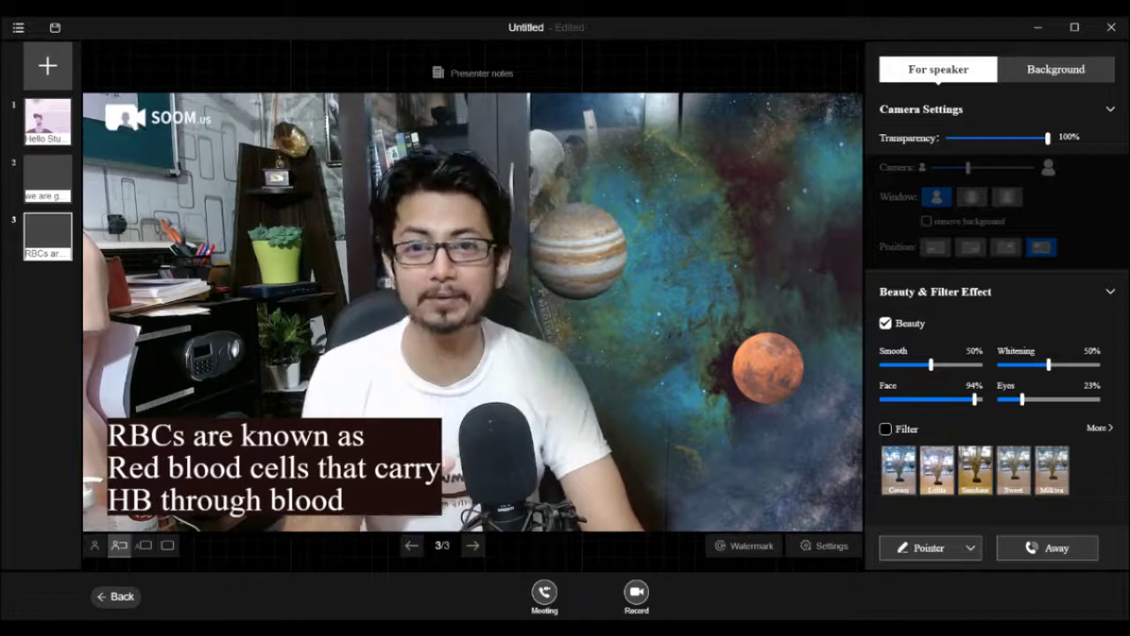
left_click_drag(931, 364, 907, 364)
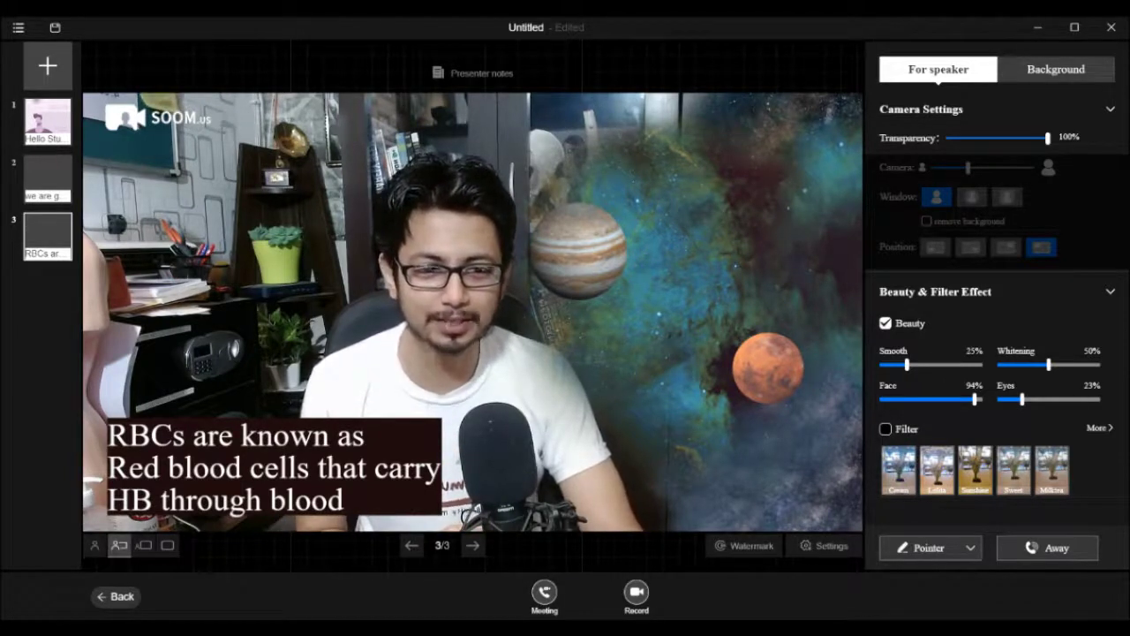
left_click_drag(1049, 363, 1087, 364)
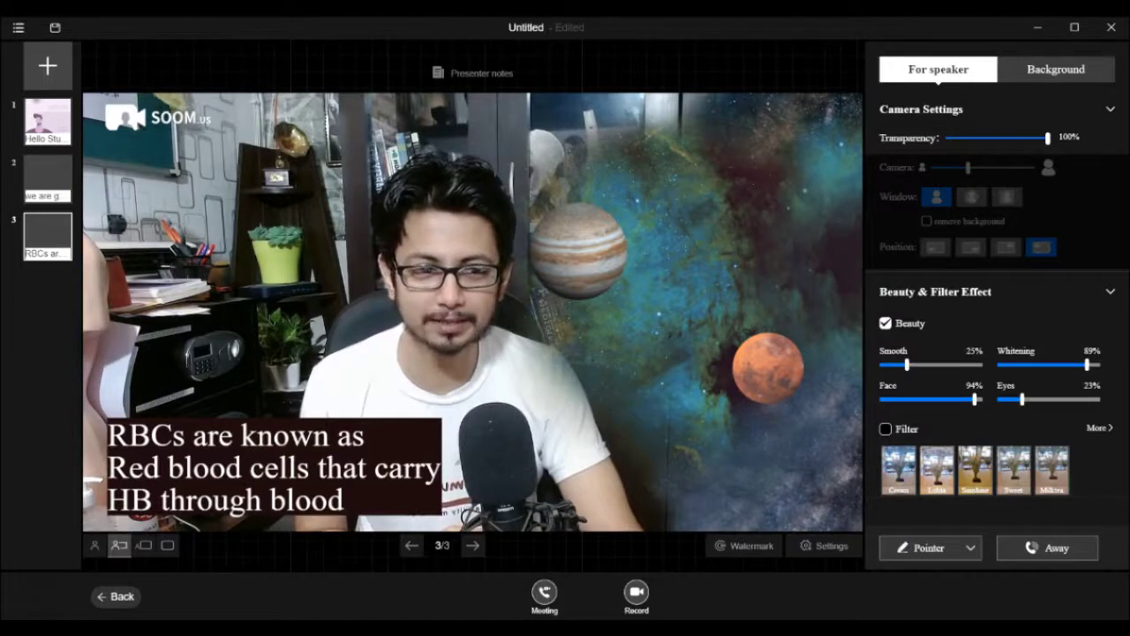
Step: Readjust the Beauty effect to Smooth 93%, Face 20% and Eyes 13%
left_click_drag(907, 364, 974, 363)
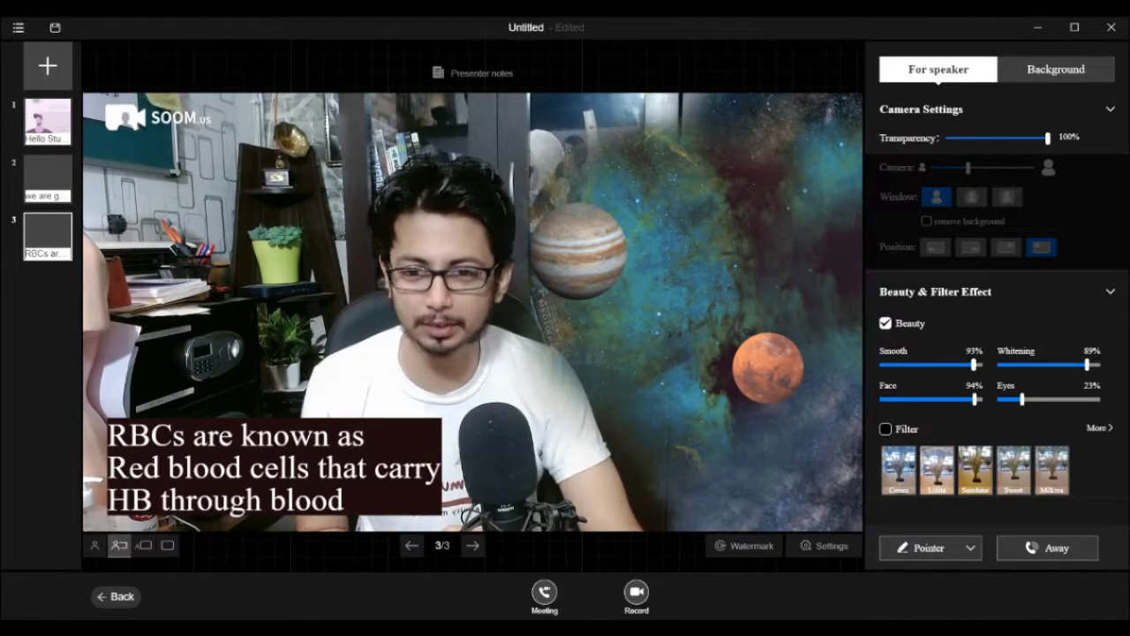
left_click_drag(974, 399, 901, 399)
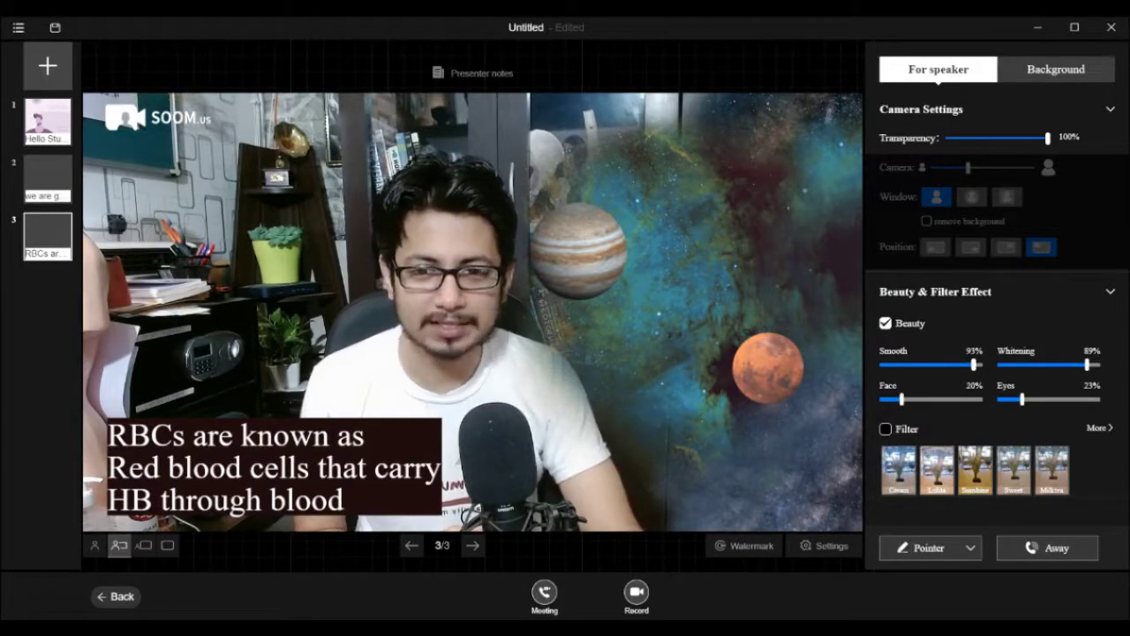
left_click_drag(1068, 399, 1011, 399)
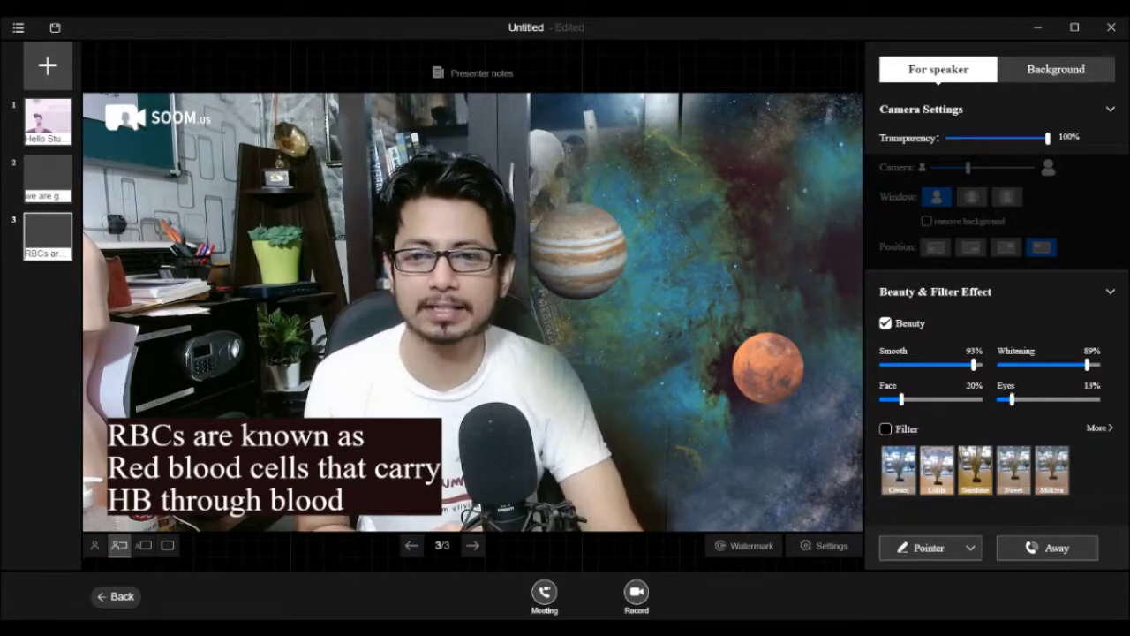
Step: Enable the camera filter and apply the Sunshine filter to the webcam picture
left_click(994, 404)
key("Return")
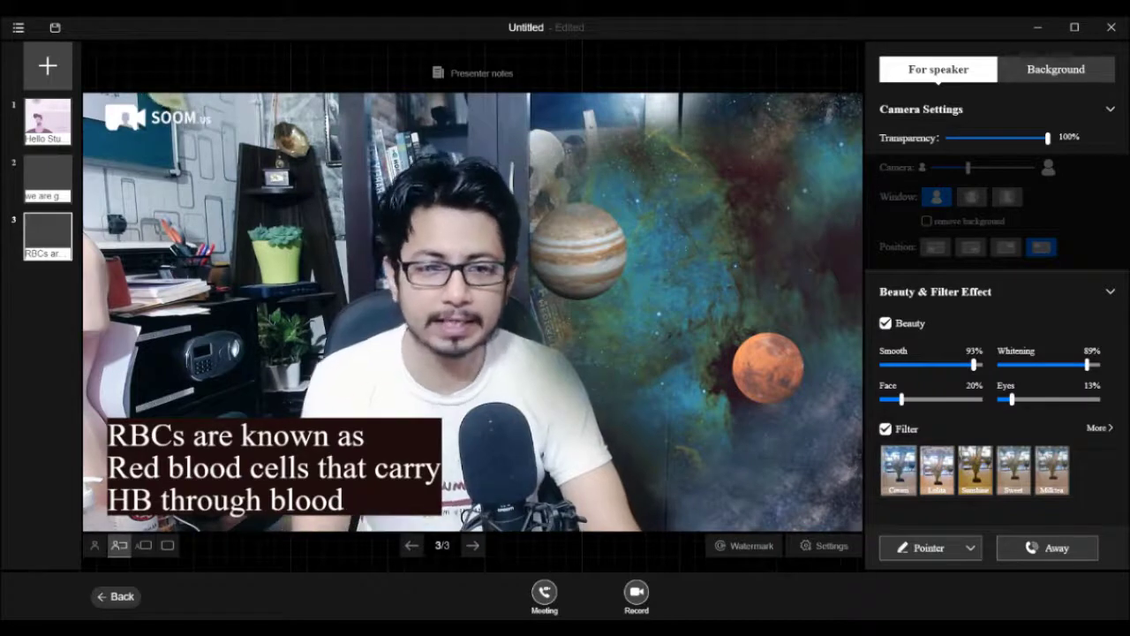
left_click(975, 469)
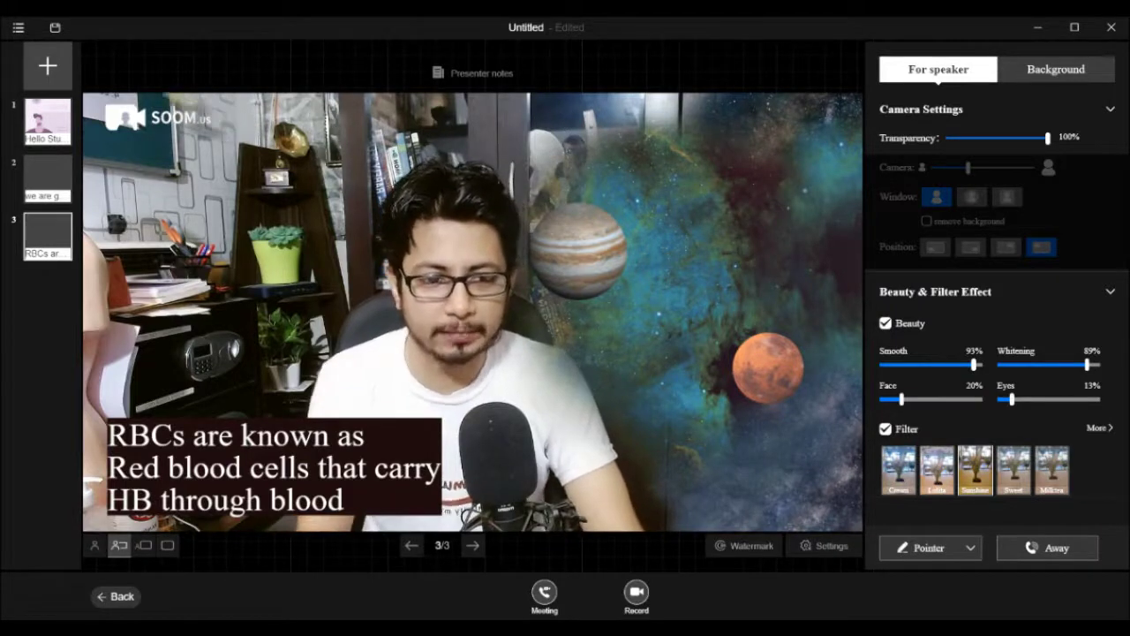
Step: Turn on the yellow pointer and draw a short mark beside the planets on the video
left_click(970, 547)
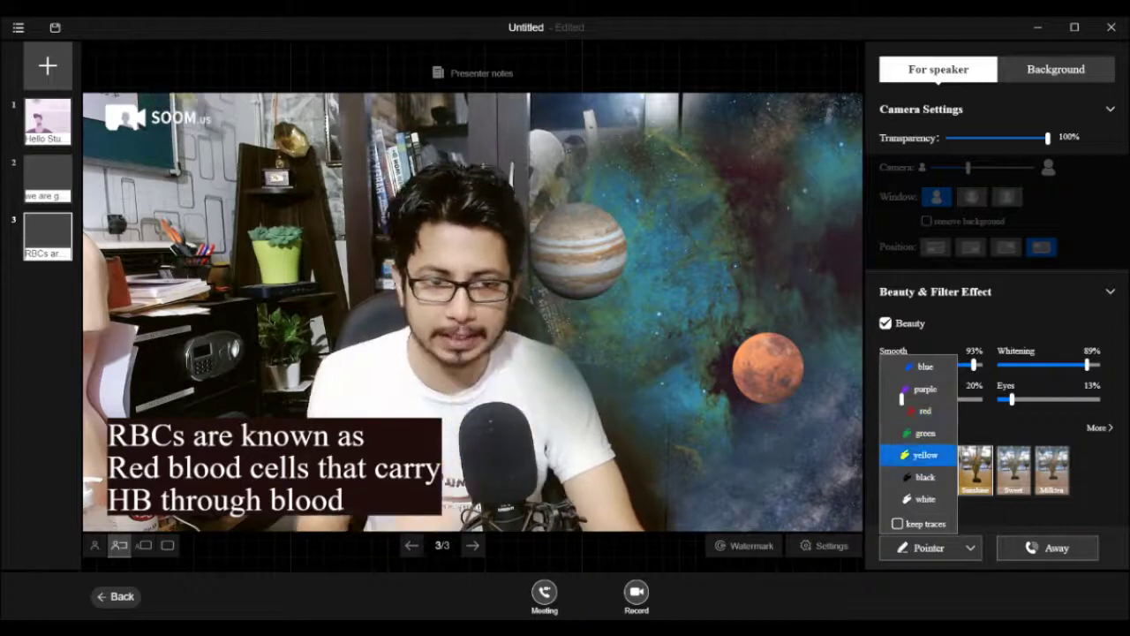
left_click(924, 432)
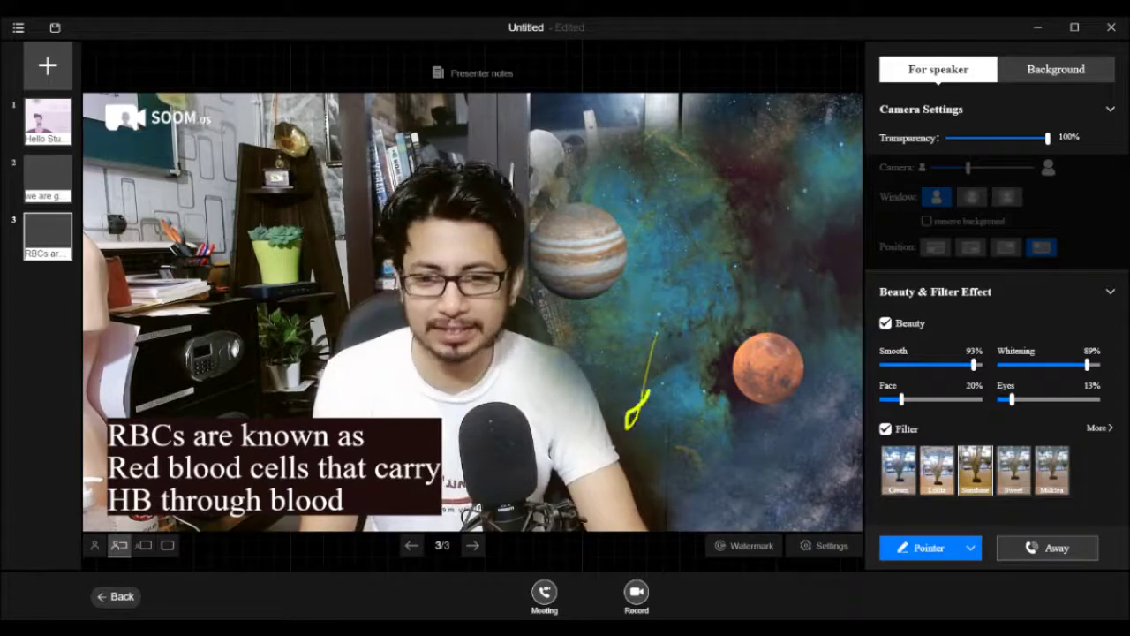
Step: Start recording the presentation and add a blank fourth scene
left_click(636, 592)
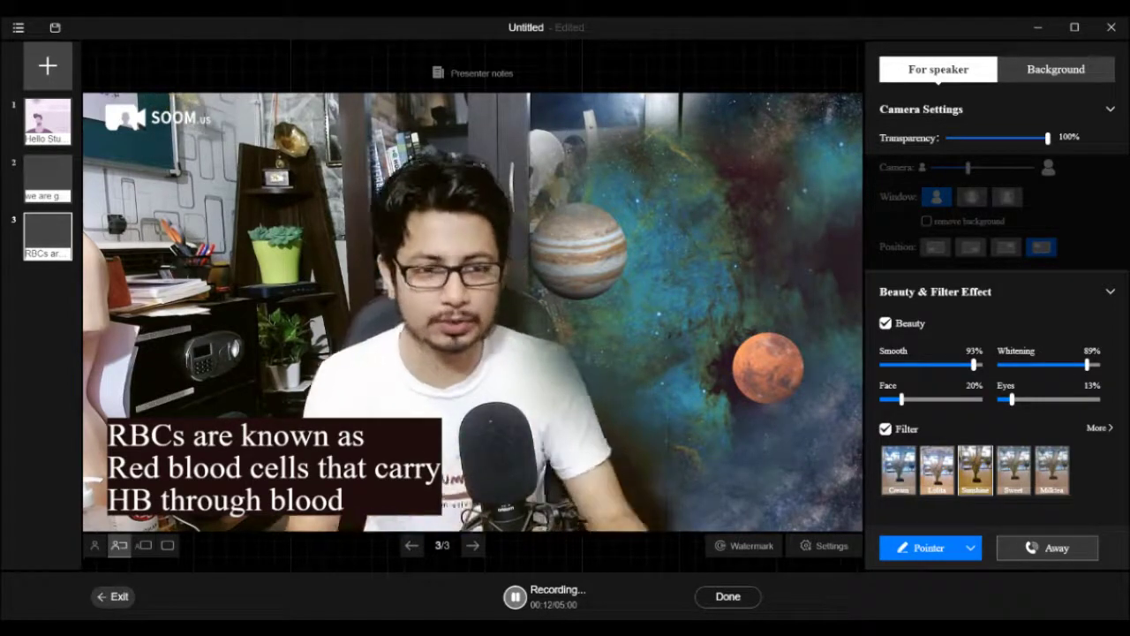
left_click(48, 66)
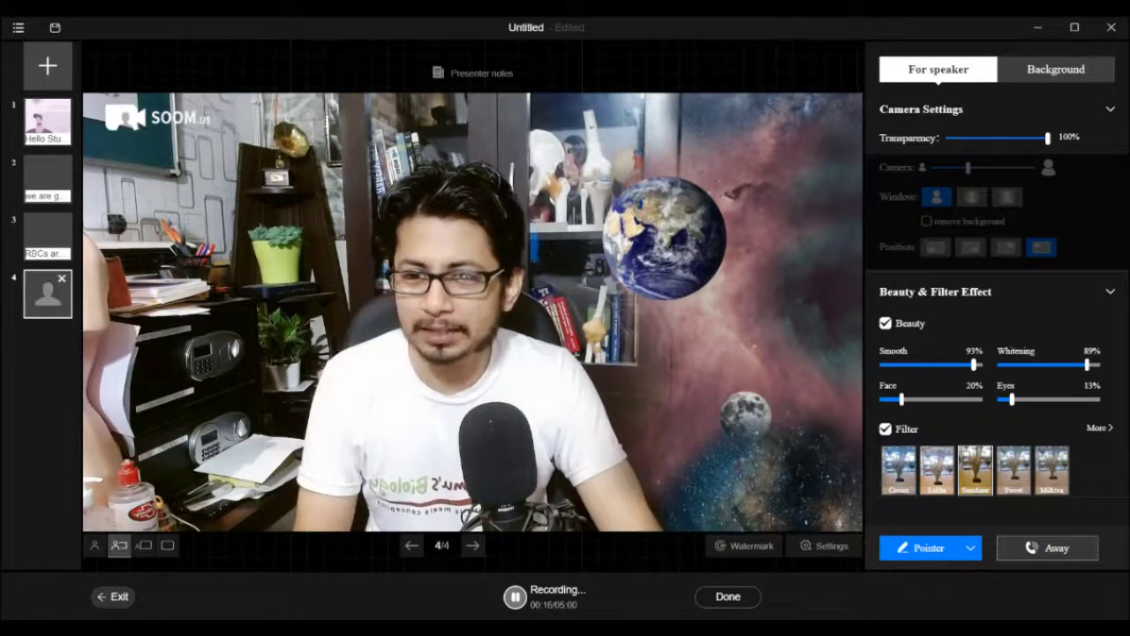
Step: Look over the recommended virtual backgrounds and return to the speaker settings
left_click(1056, 71)
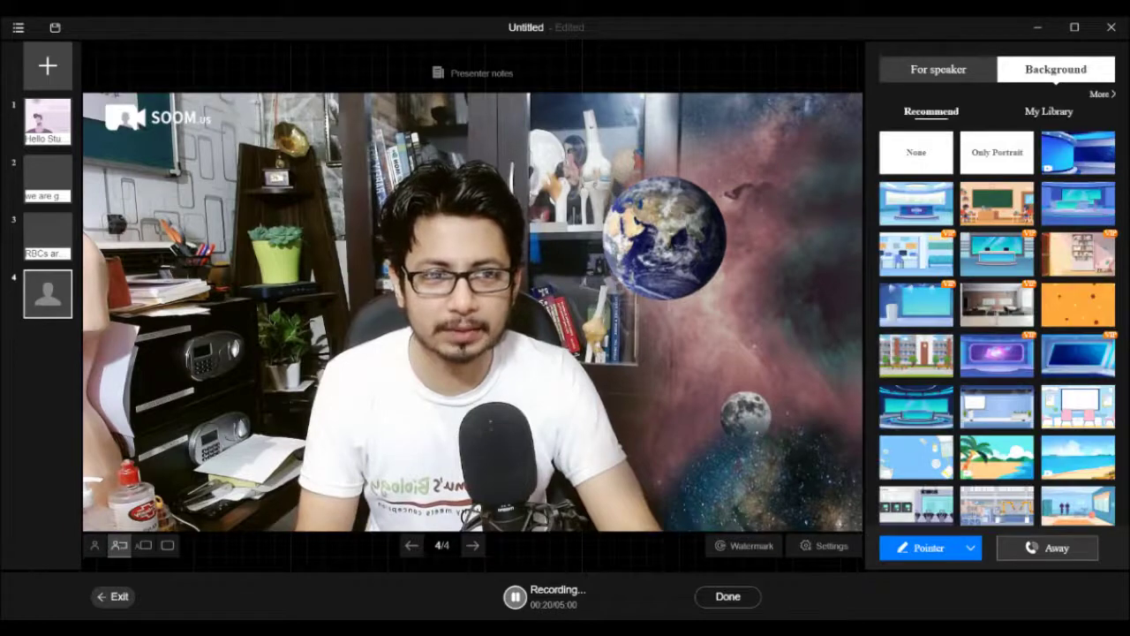
left_click(937, 69)
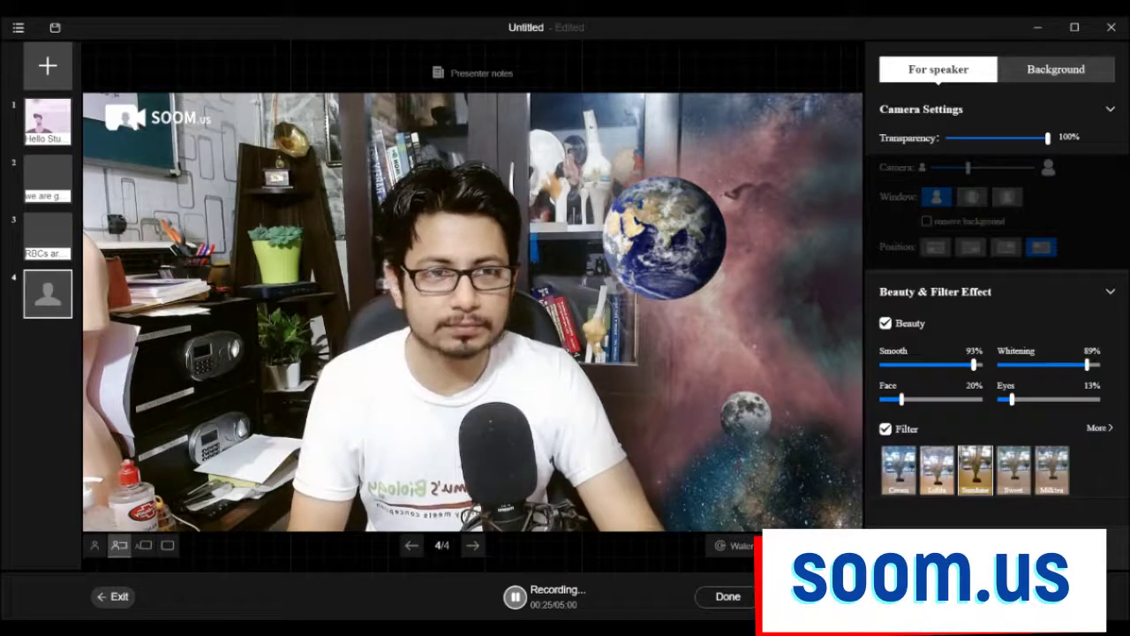
Step: Switch the recorded presentation to scene 3 and back to scene 4
left_click(48, 236)
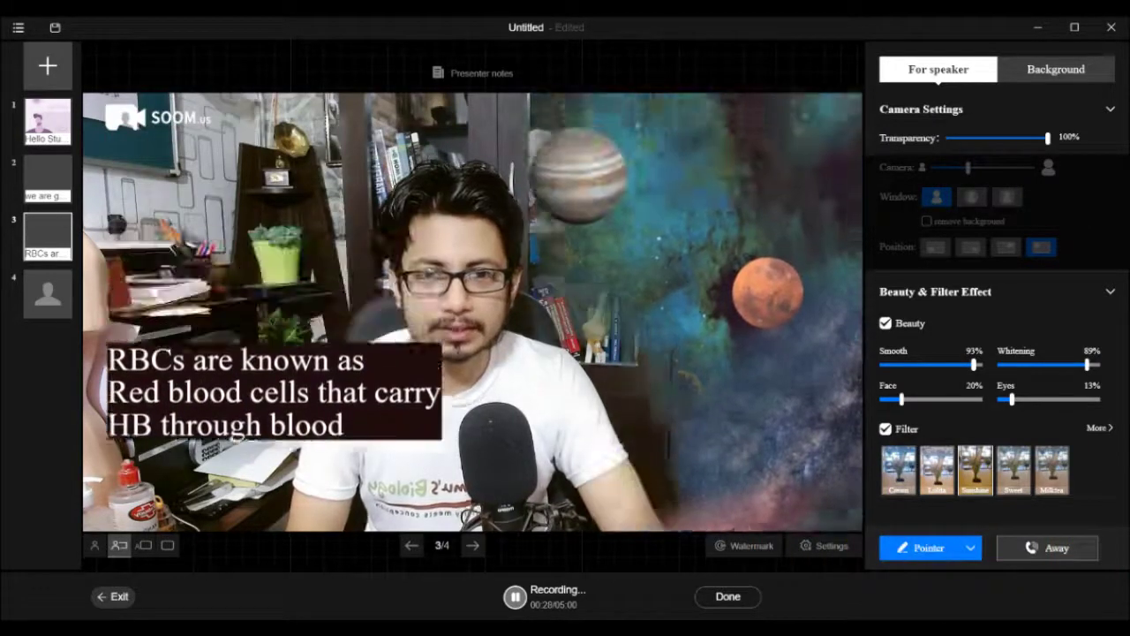
left_click(47, 293)
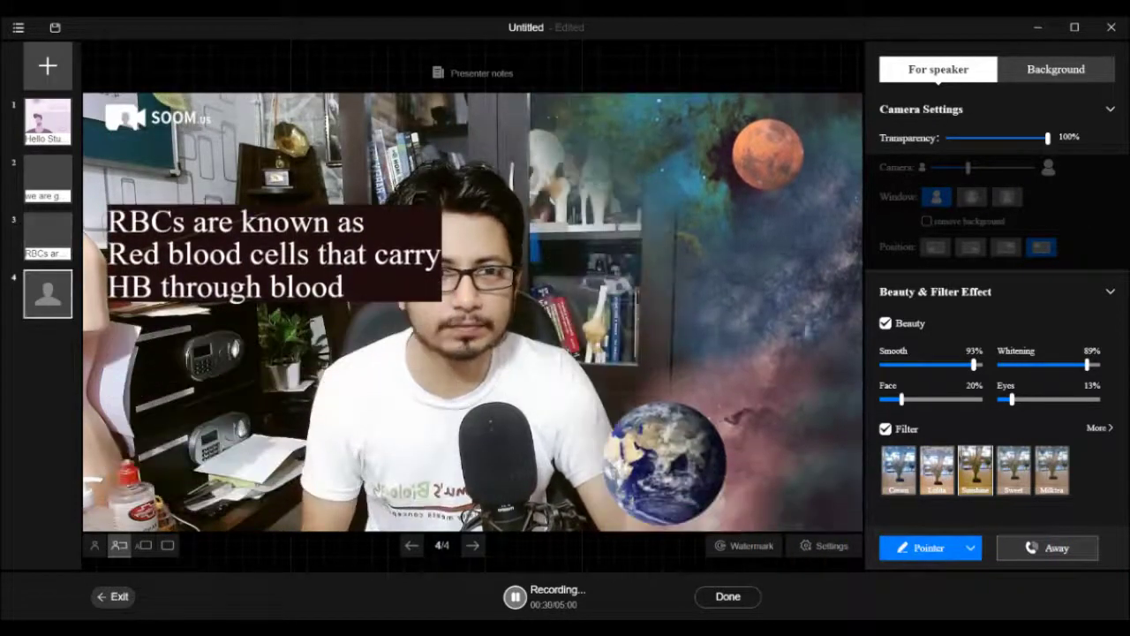
Step: Look through the recommended backgrounds, the personal background library and the speaker settings, ending on the recommended backgrounds
left_click(1056, 69)
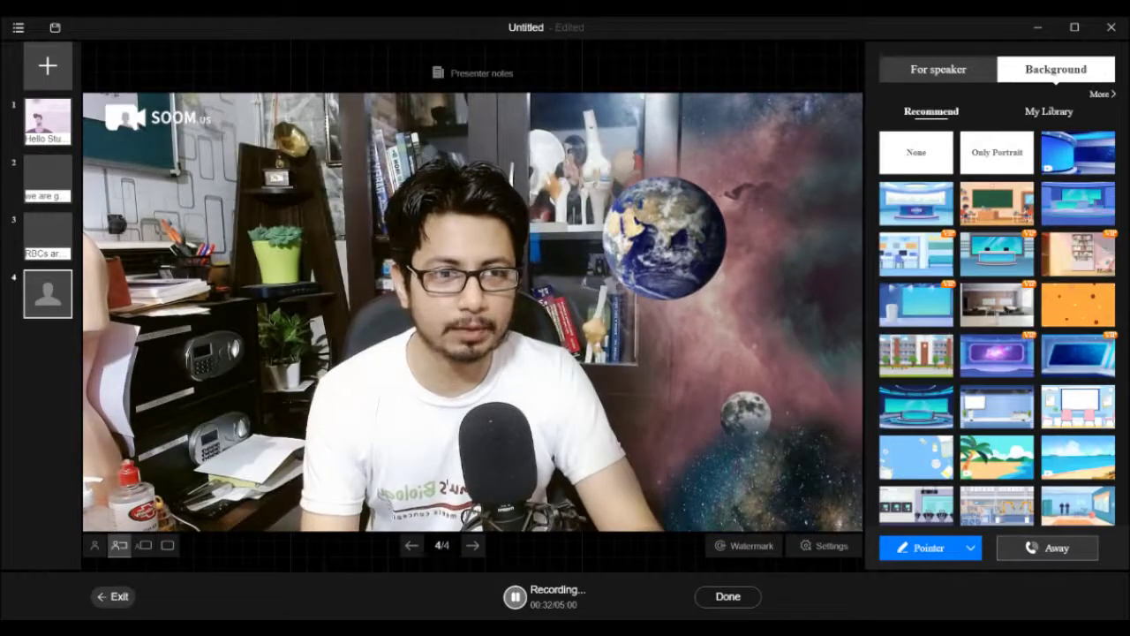
left_click(1048, 111)
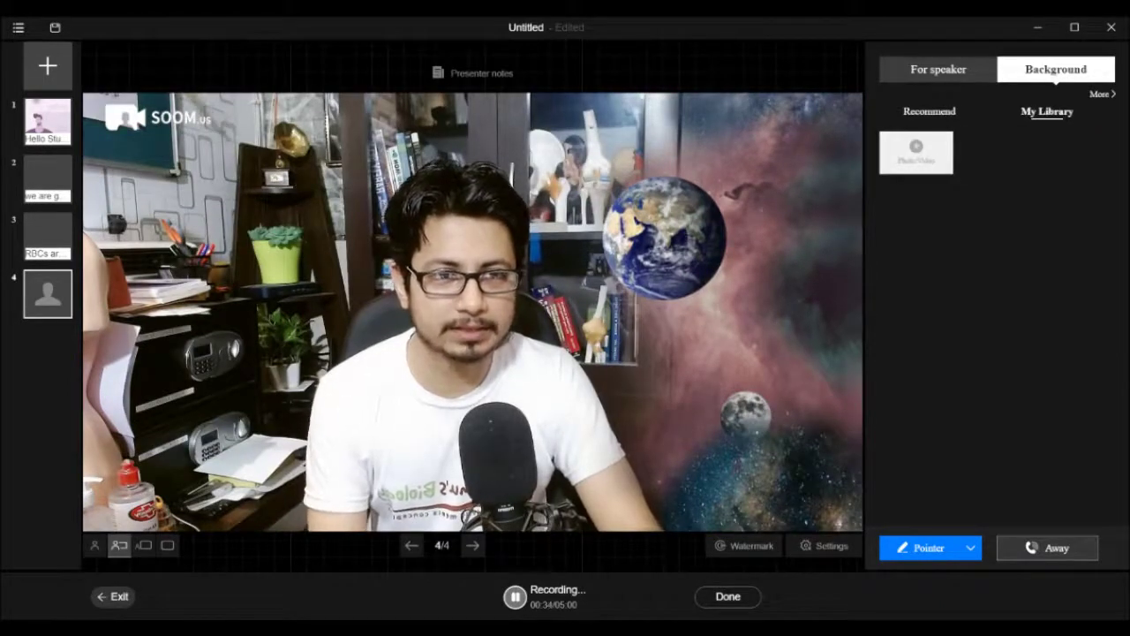
left_click(929, 112)
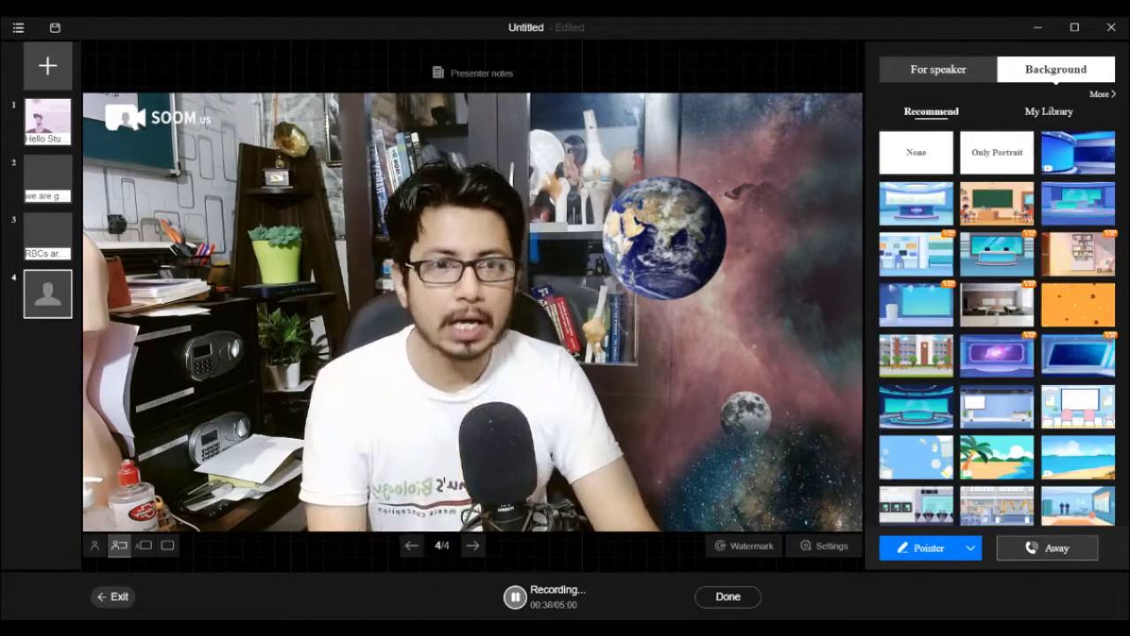
left_click(939, 69)
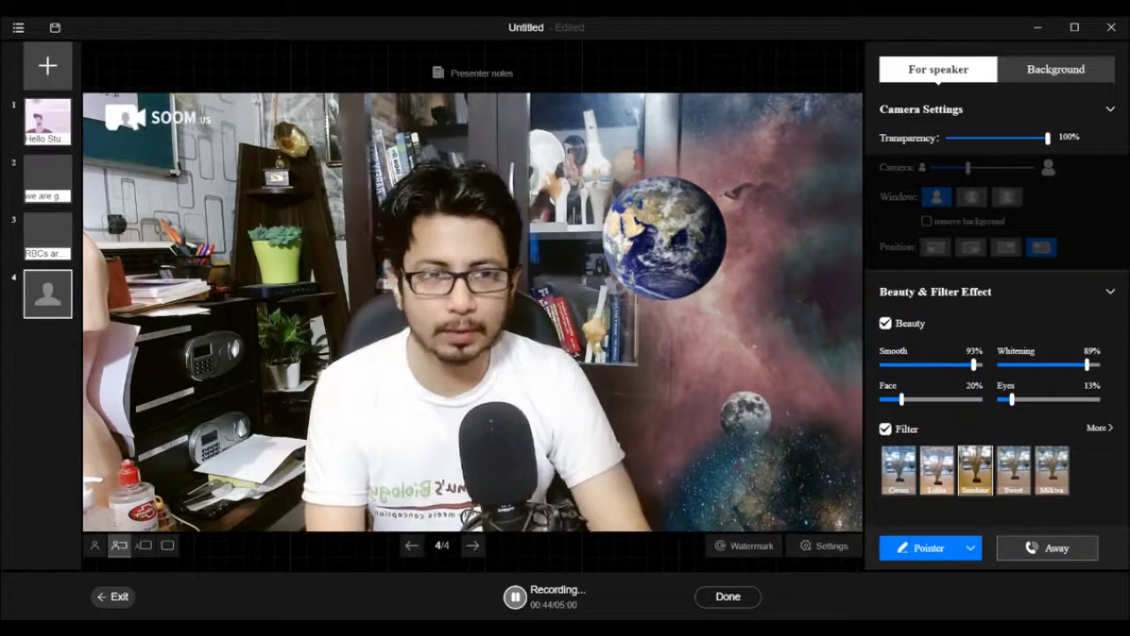
left_click(1055, 69)
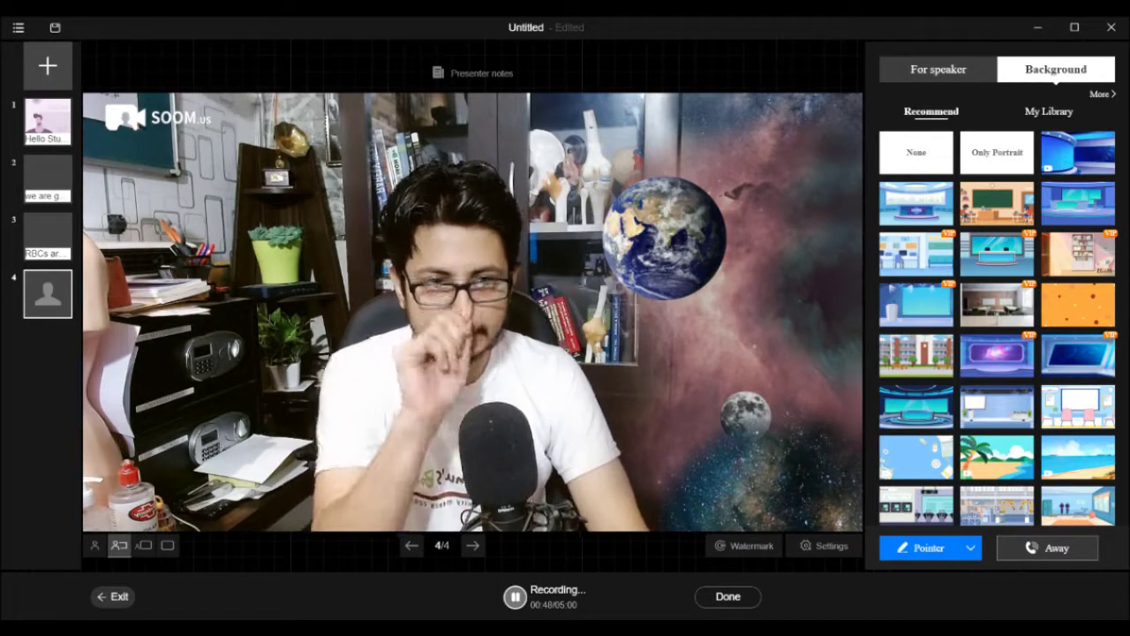
Step: Try the orange dotted, blue news desk and school building backgrounds behind the speaker in scene 4
left_click(1078, 303)
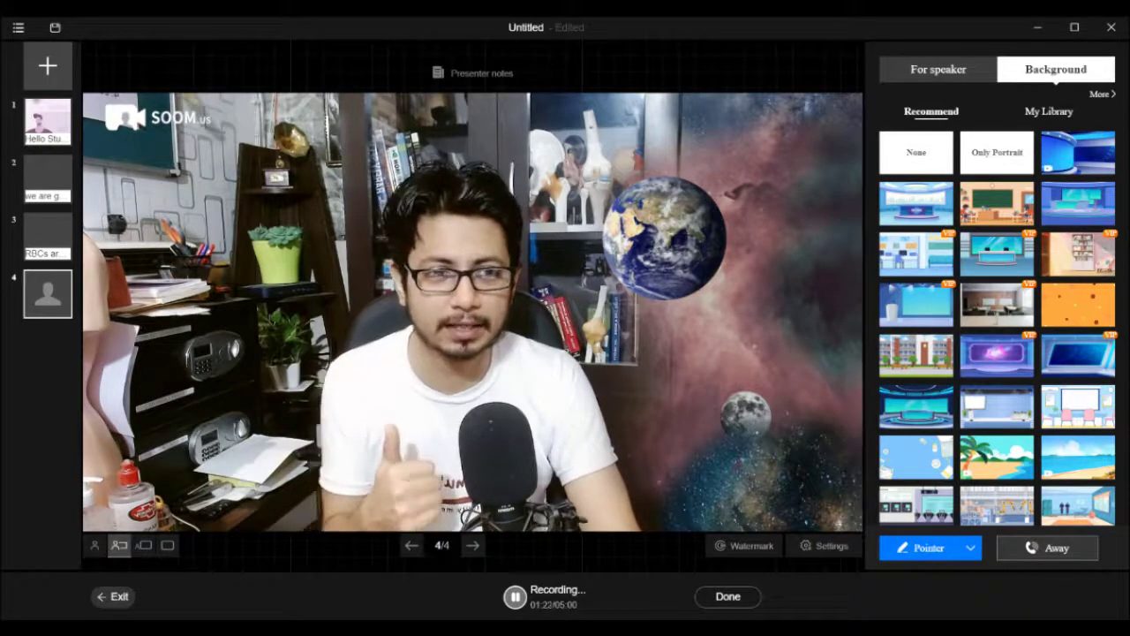
left_click(1078, 305)
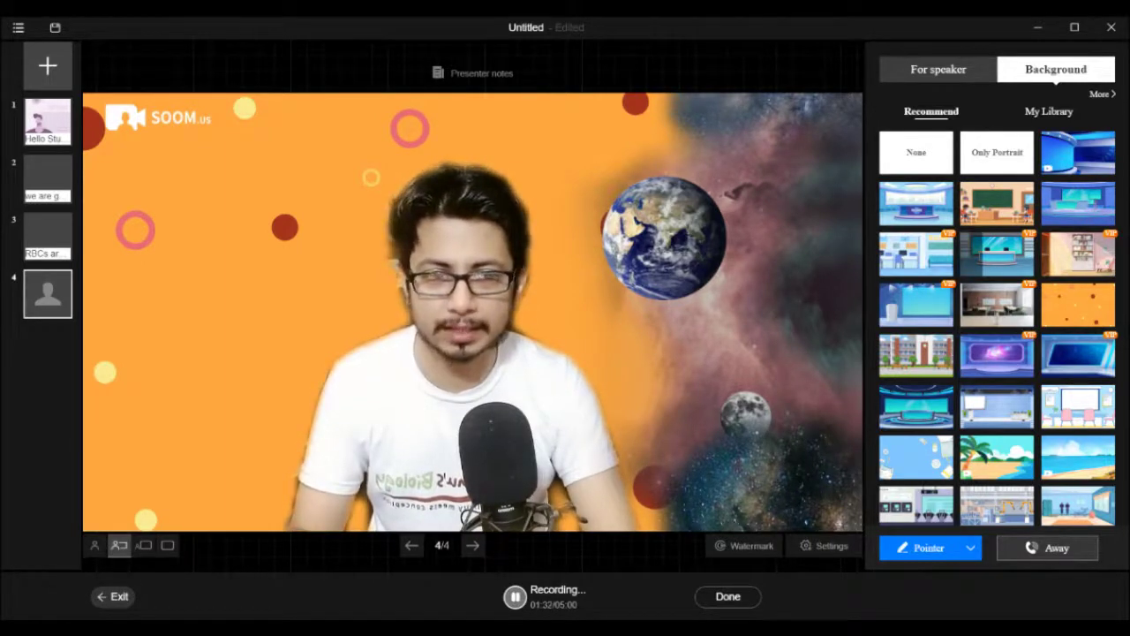
left_click(996, 254)
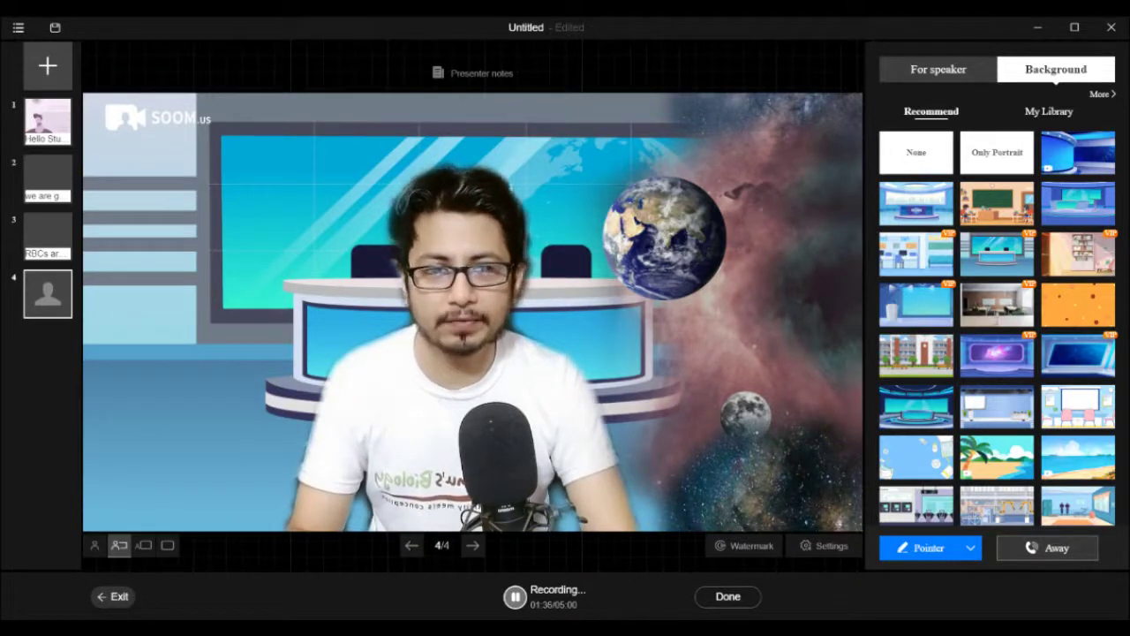
left_click(916, 354)
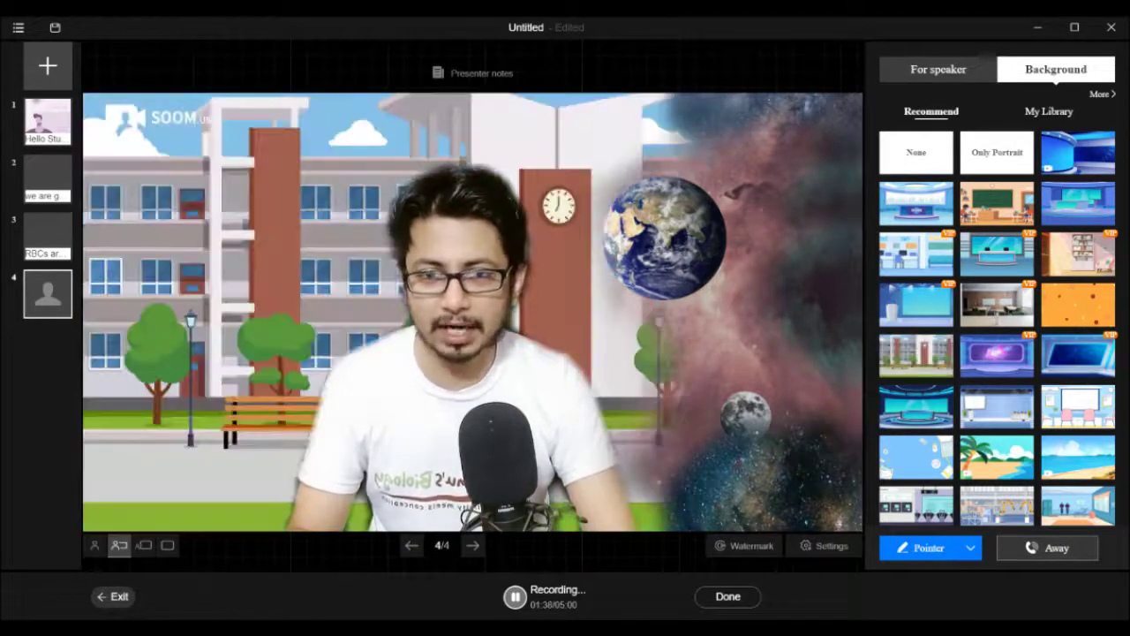
Step: Try the round blue studio, shopping mall and pink-blue gradient backgrounds behind the speaker
scroll(997, 353, "down", 1)
scroll(998, 324, "down", 2)
left_click(915, 332)
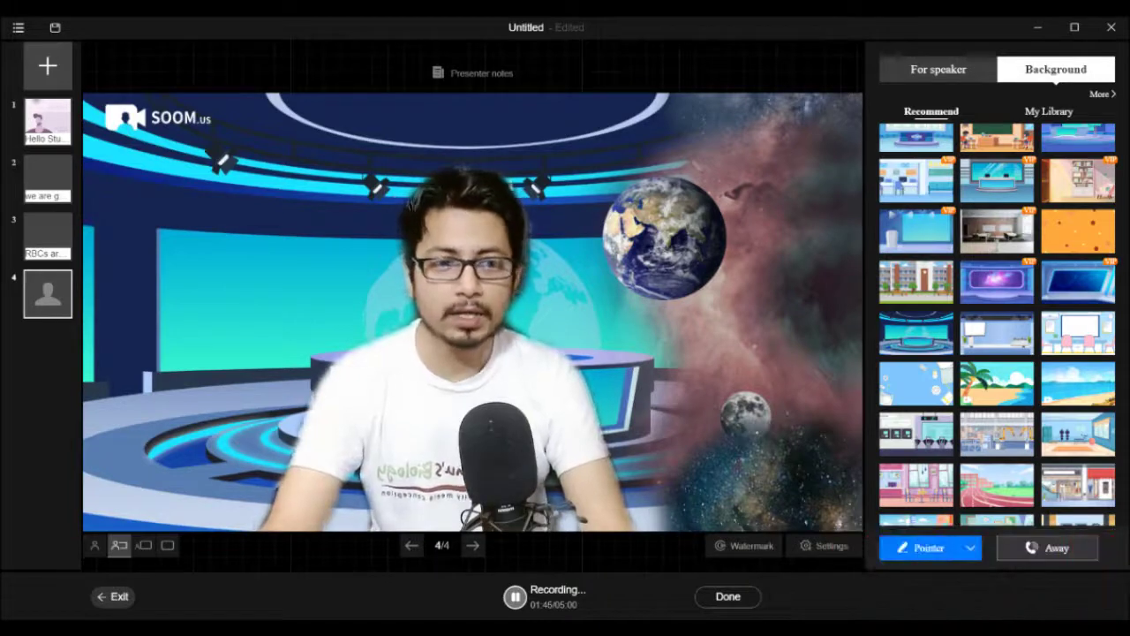
left_click(1077, 484)
scroll(997, 353, "down", 3)
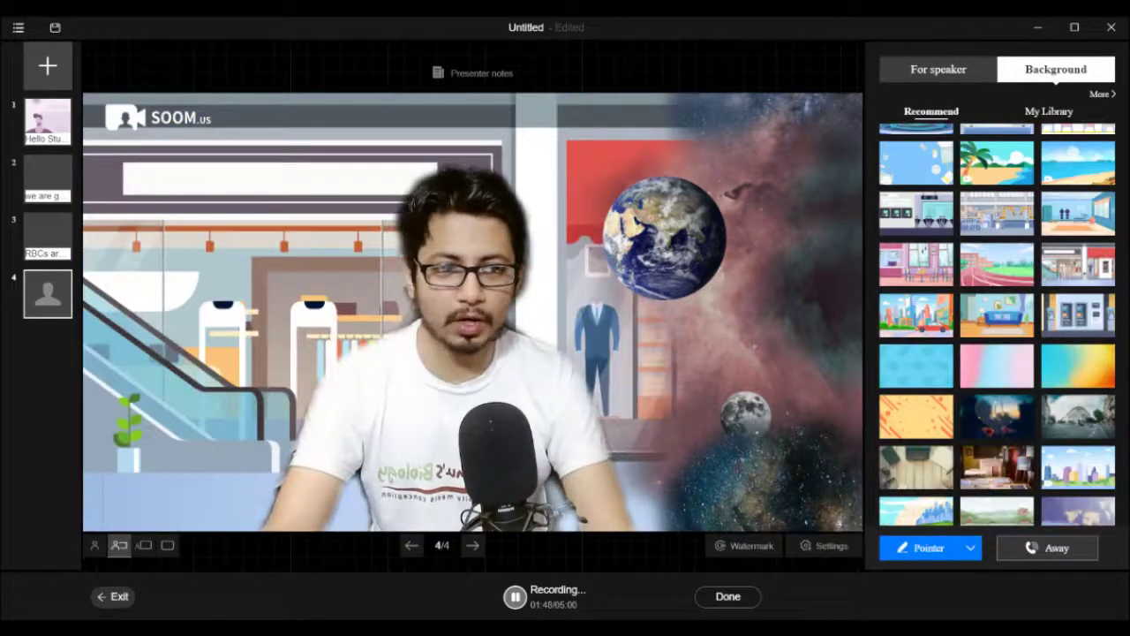
left_click(997, 365)
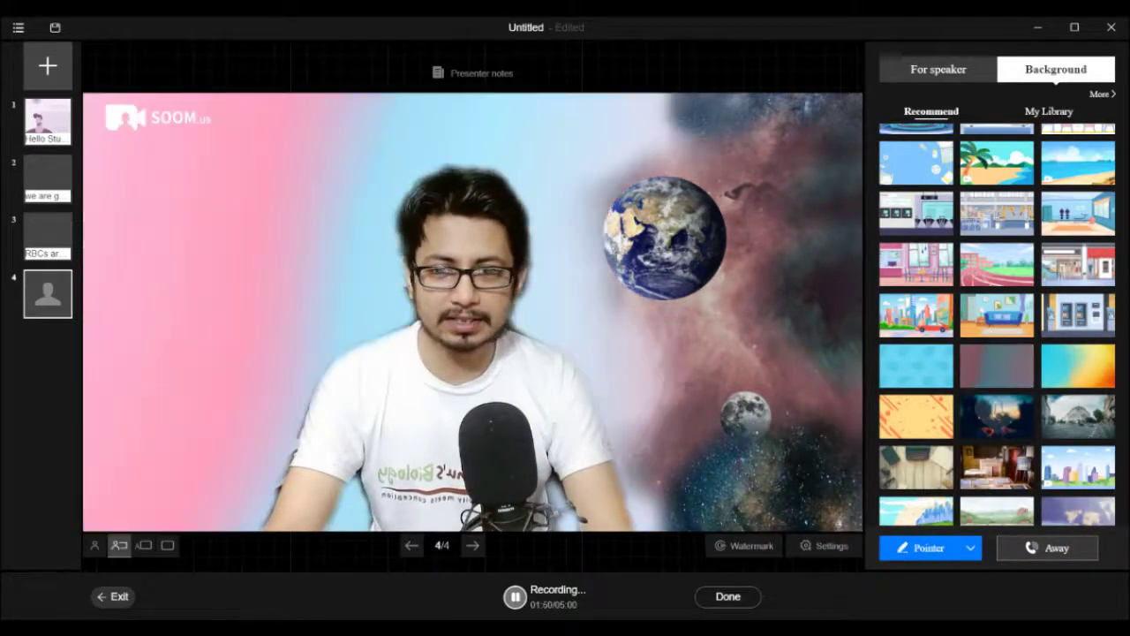
Step: Try the blurred hall with hanging lights and the wall clocks video backgrounds
scroll(997, 364, "down", 3)
left_click(917, 421)
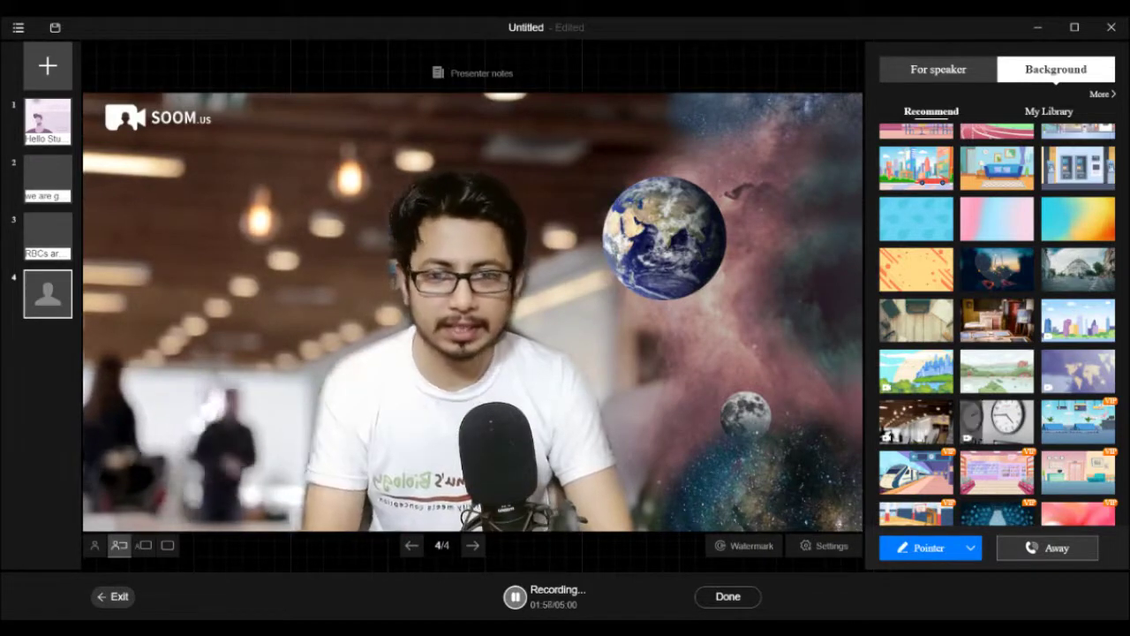
left_click(996, 421)
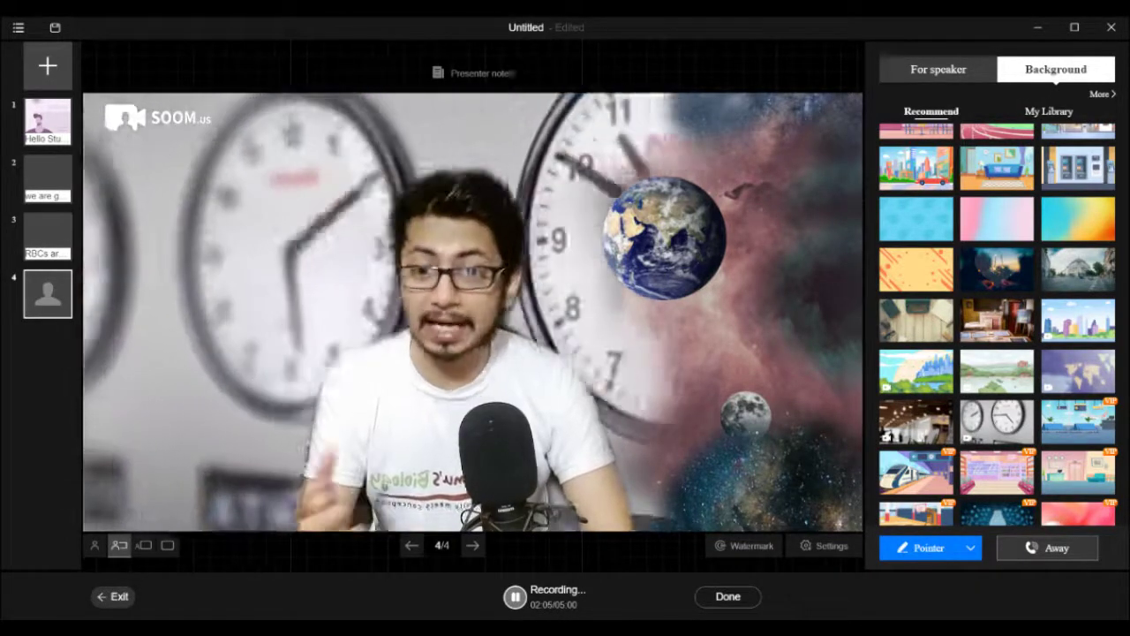
Step: Try the science light bulb, pink reception room, purple world map and city street backgrounds
scroll(997, 326, "down", 2)
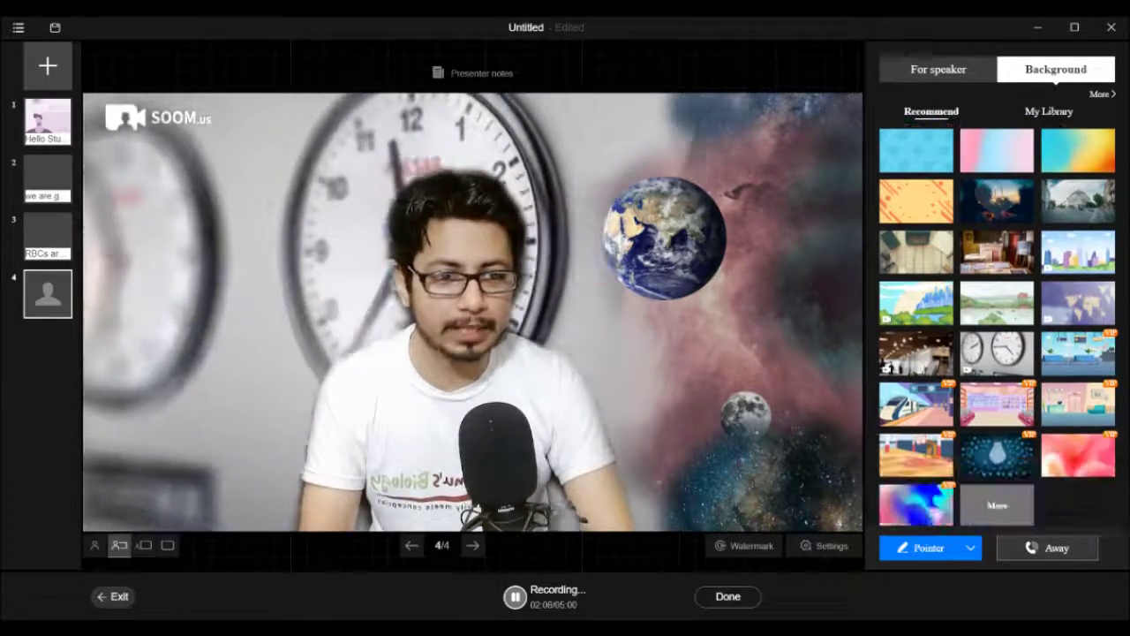
left_click(997, 455)
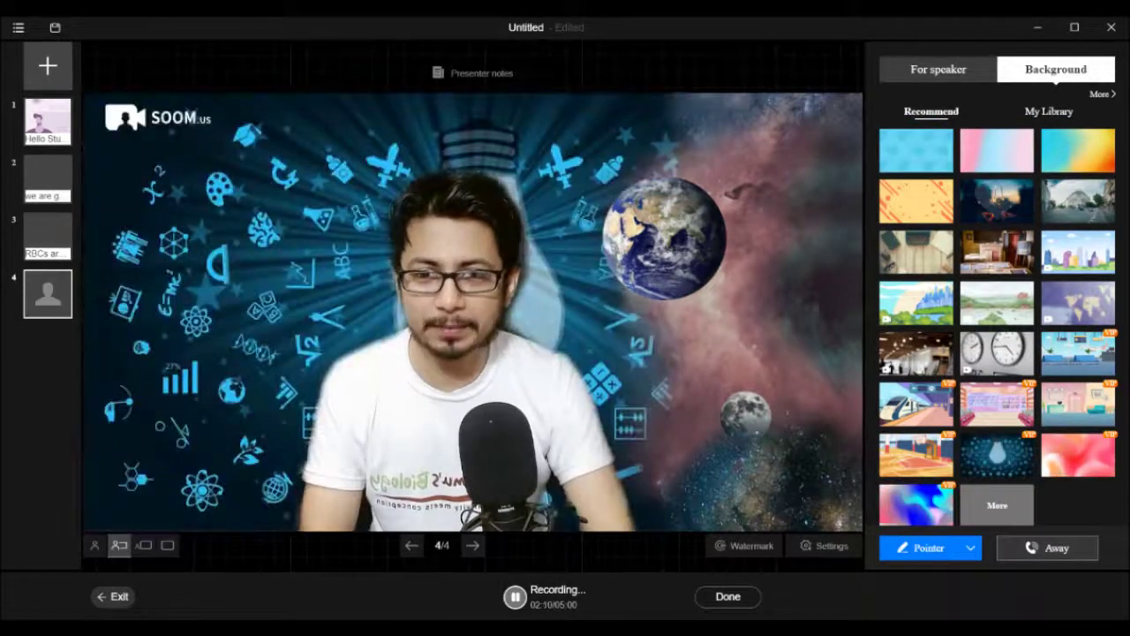
left_click(1077, 402)
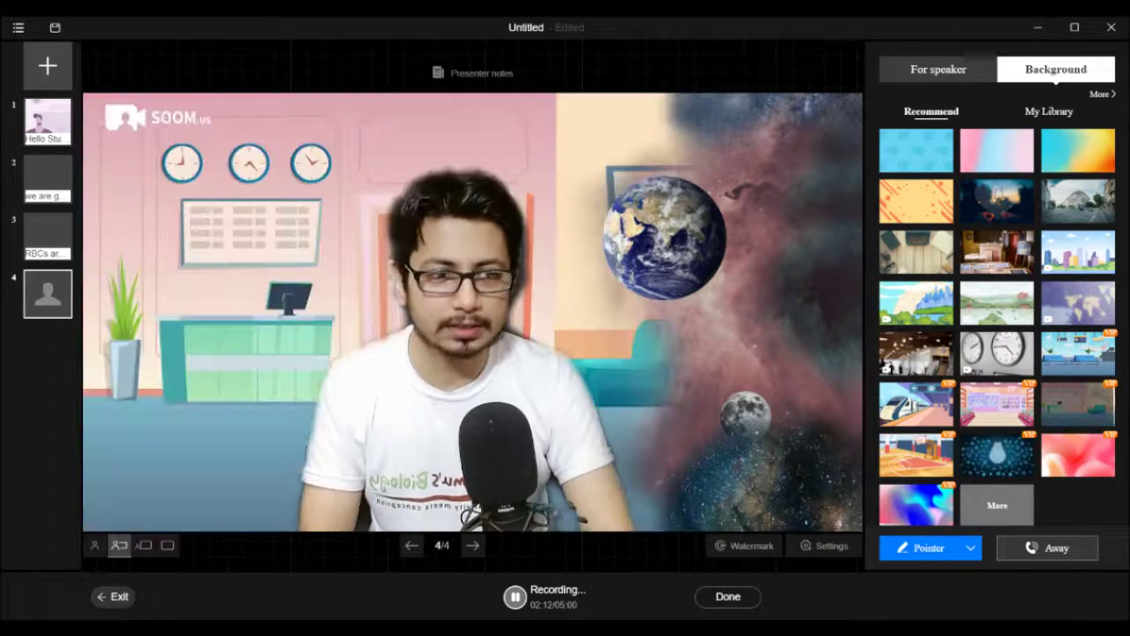
left_click(1077, 301)
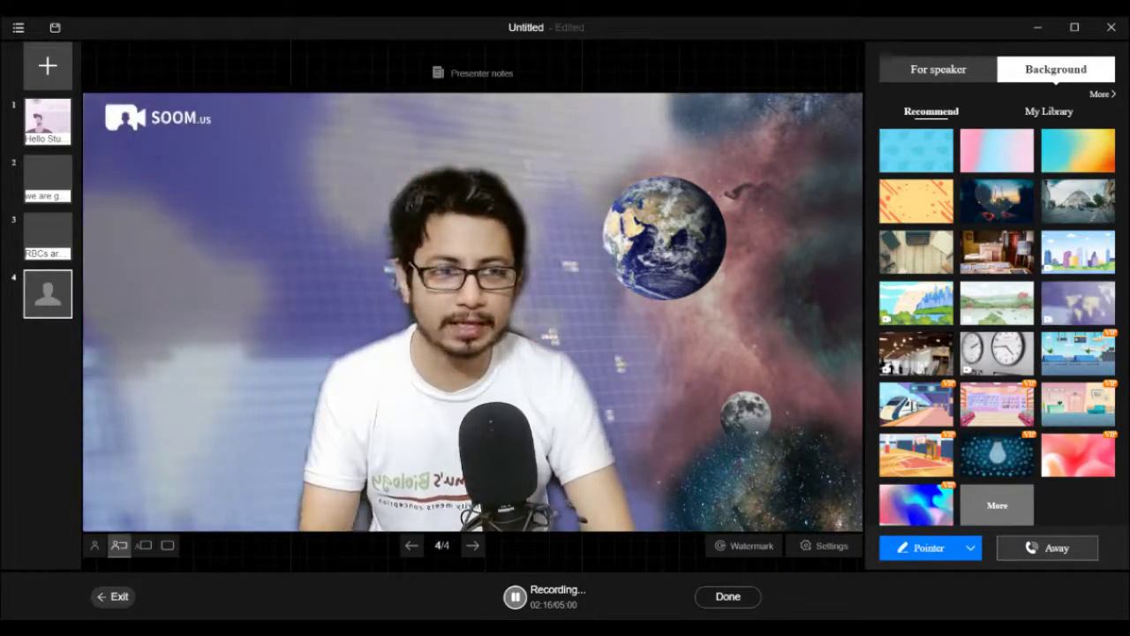
left_click(996, 252)
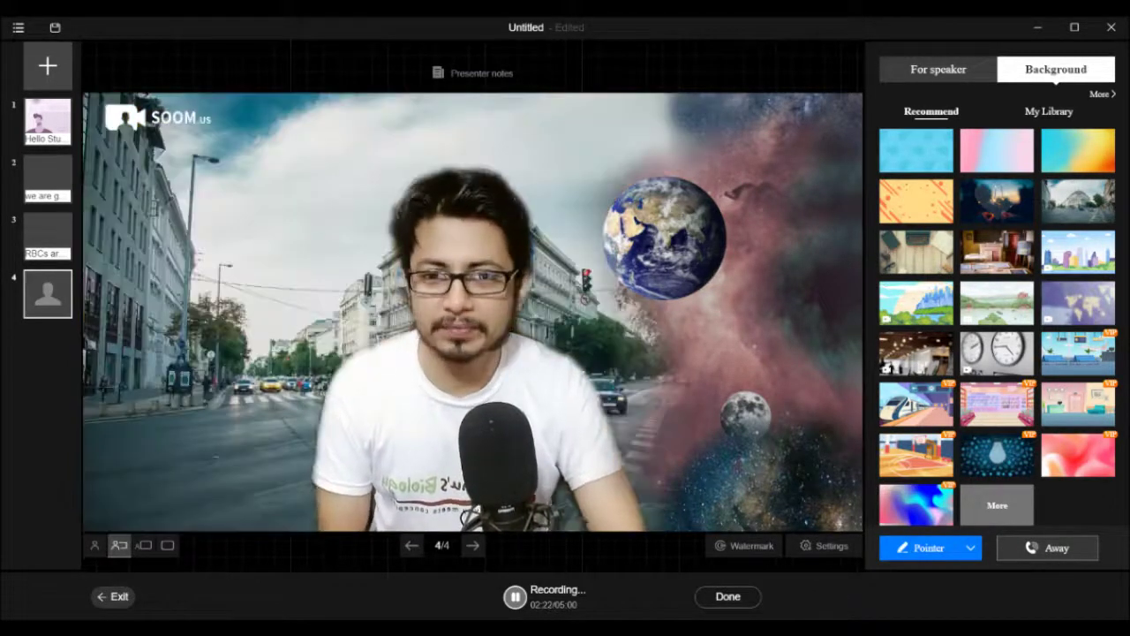
Step: Set the blue podium stage background and try the small camera window and full-frame speaker layouts
scroll(996, 325, "up", 10)
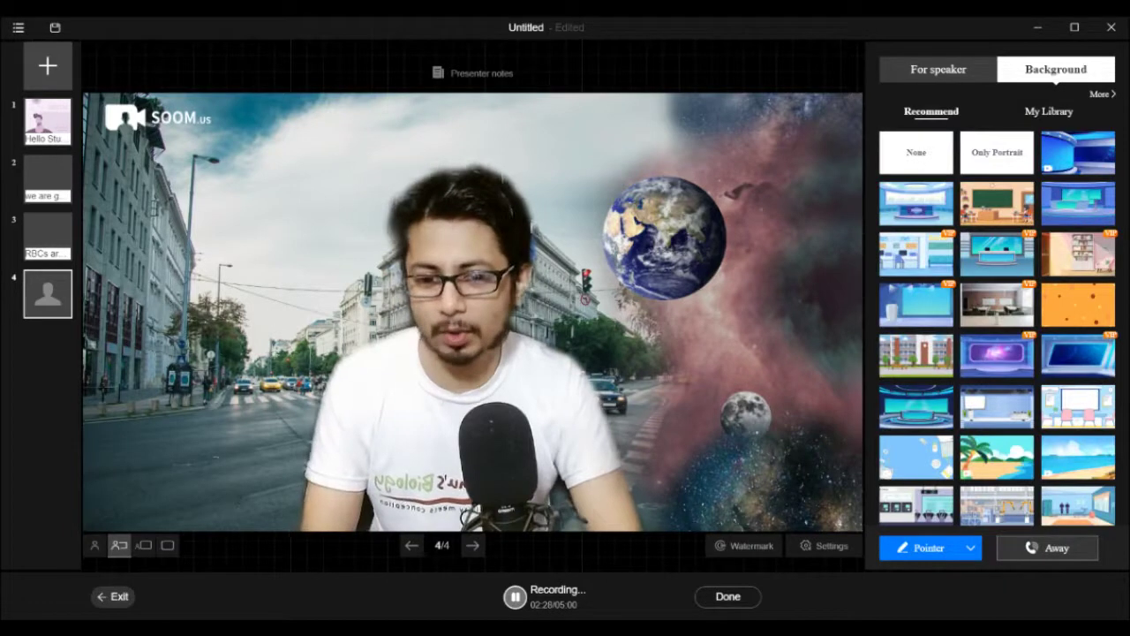
left_click(143, 544)
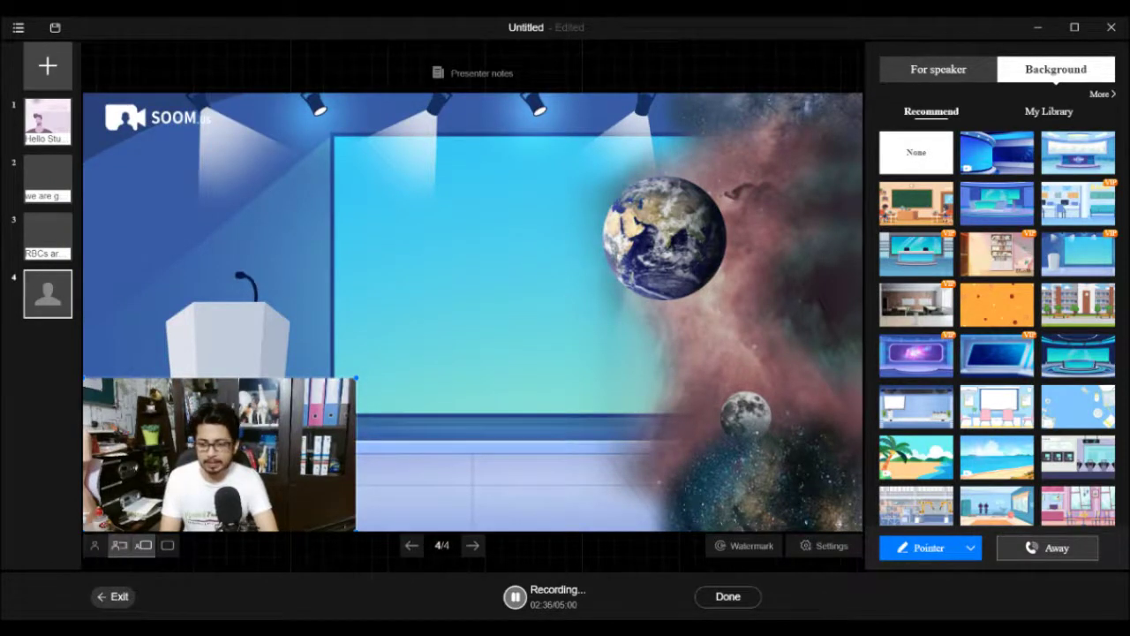
left_click(119, 545)
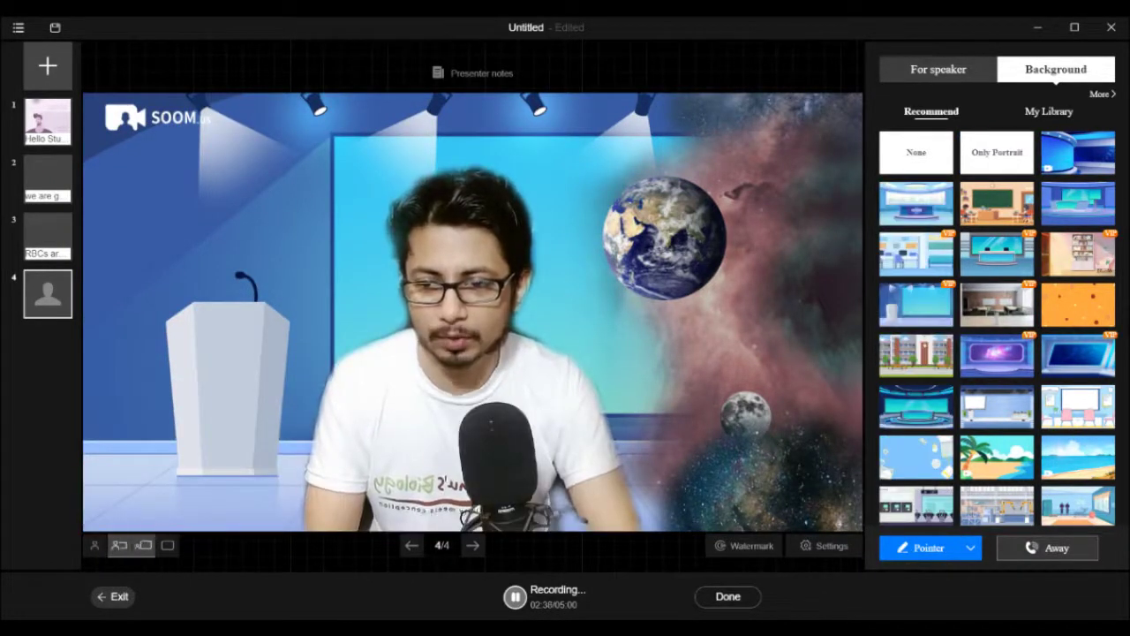
left_click(94, 545)
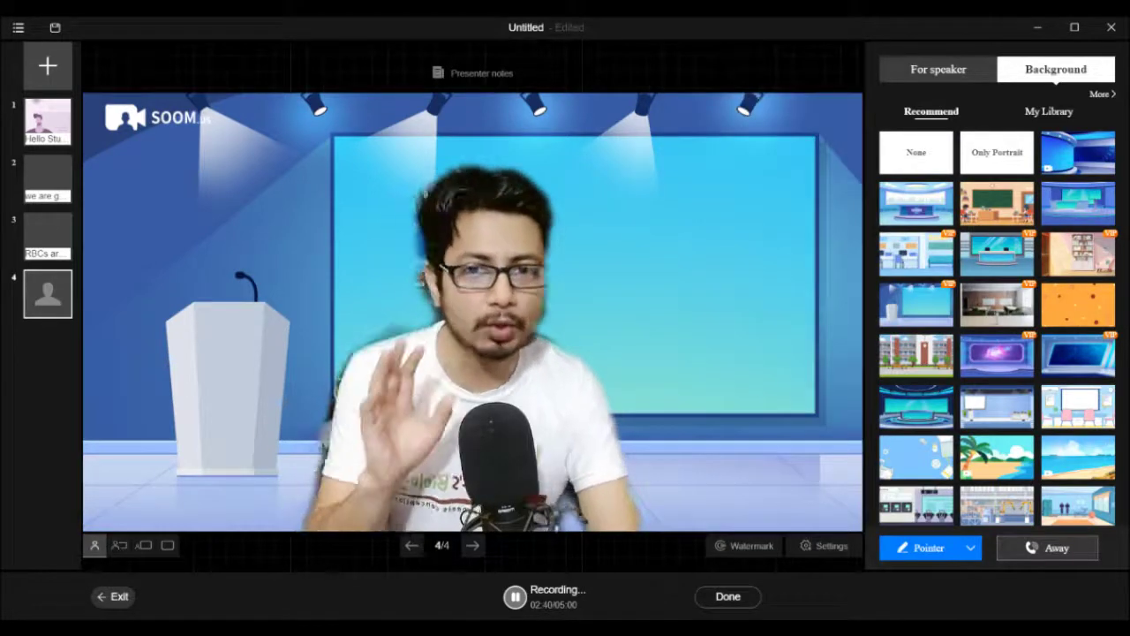
Step: Return to the layout with the speaker beside the planets and apply the brick-walled meeting room background
left_click(119, 545)
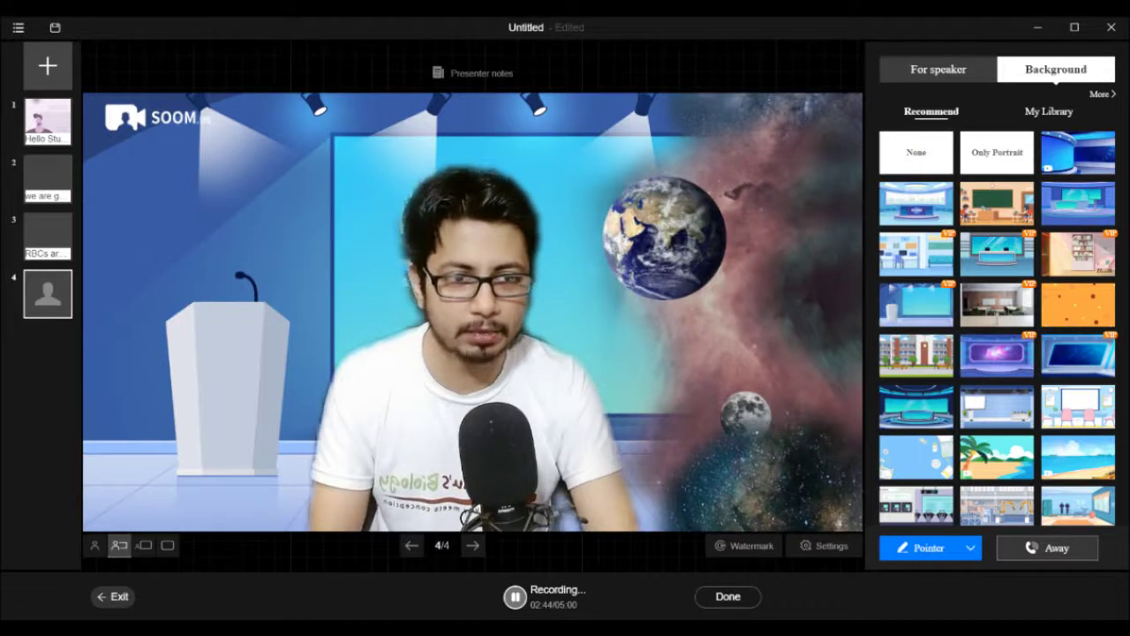
left_click(997, 303)
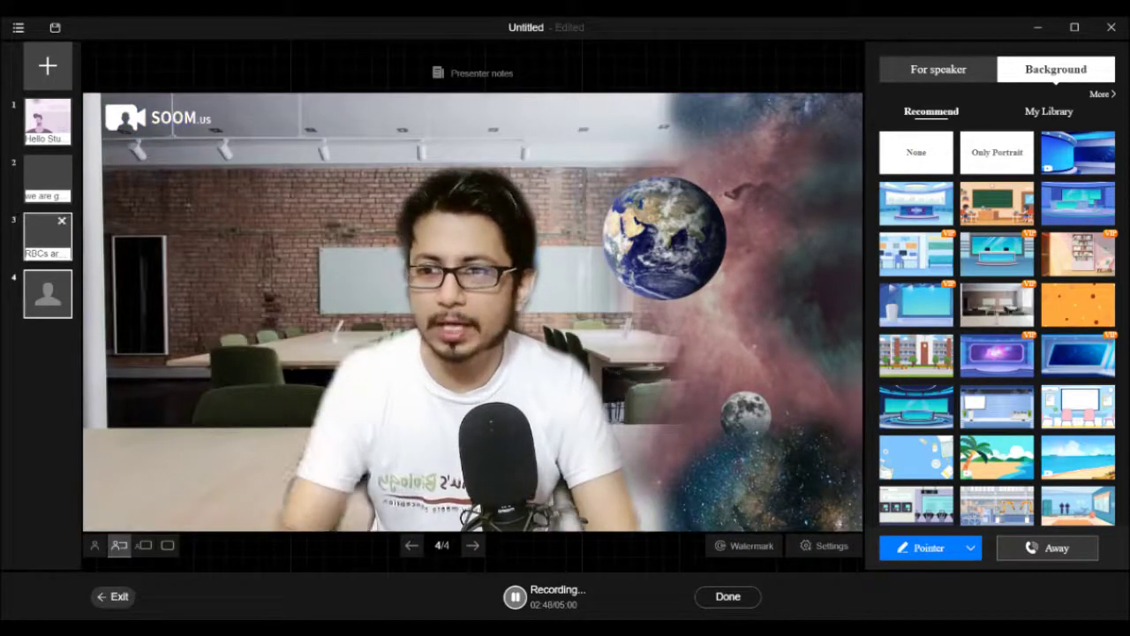
Step: Try lower transparency values for the speaker's camera, including 53%, and set it back to 100%
left_click(939, 69)
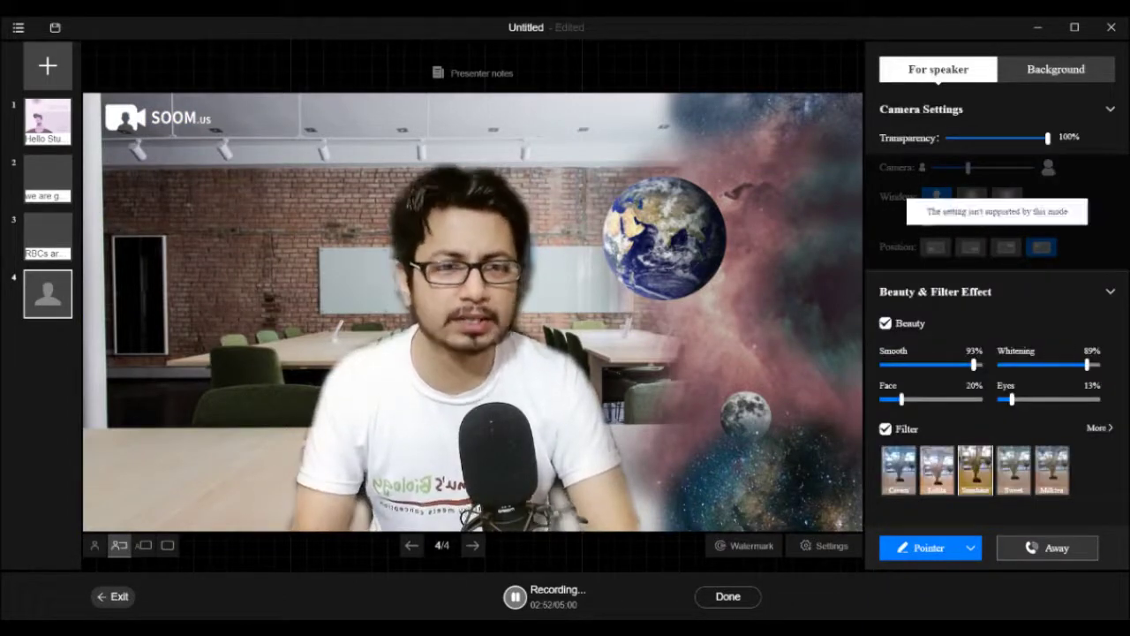
left_click_drag(1047, 138, 1001, 138)
left_click_drag(954, 139, 999, 138)
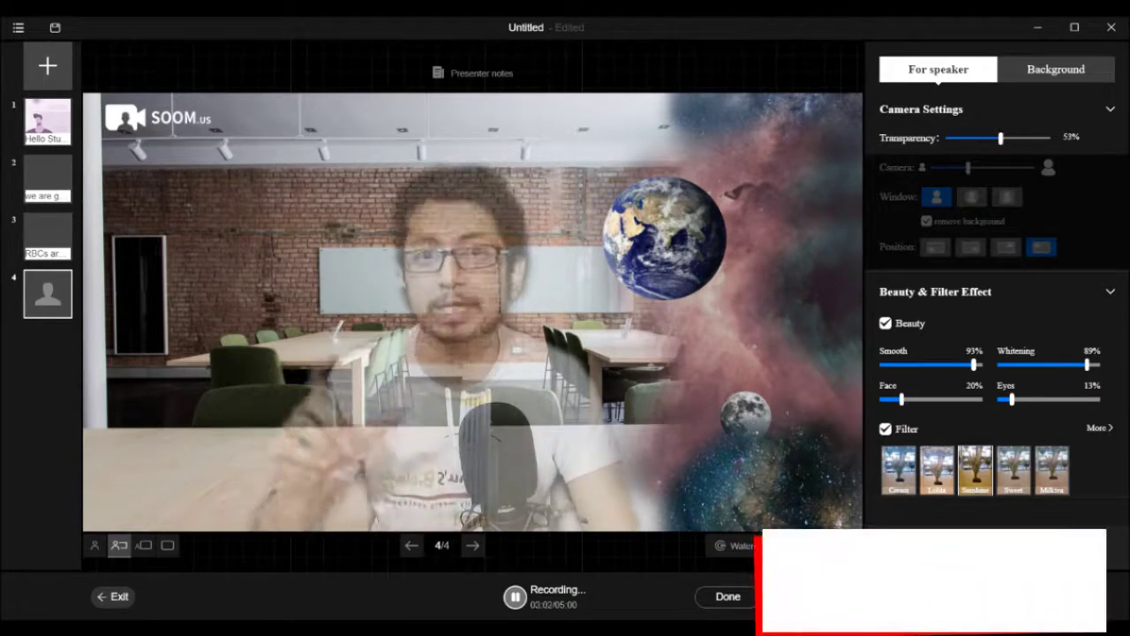
left_click_drag(1000, 139, 1010, 139)
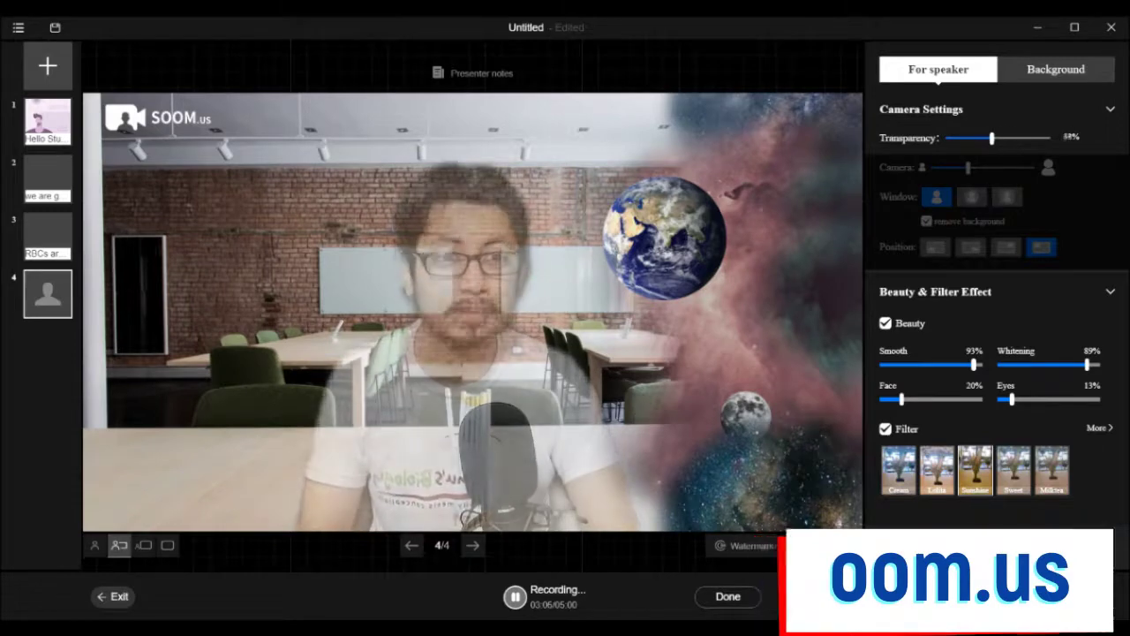
left_click_drag(1011, 139, 1048, 139)
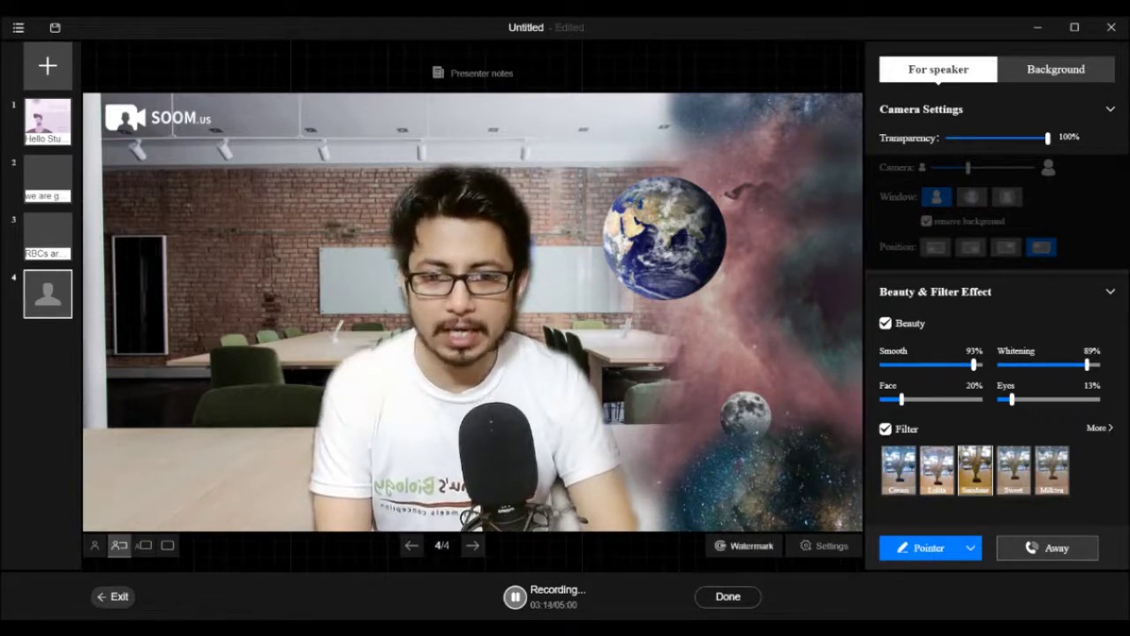
Step: Open the watermark settings and look over the type and position options
left_click(744, 545)
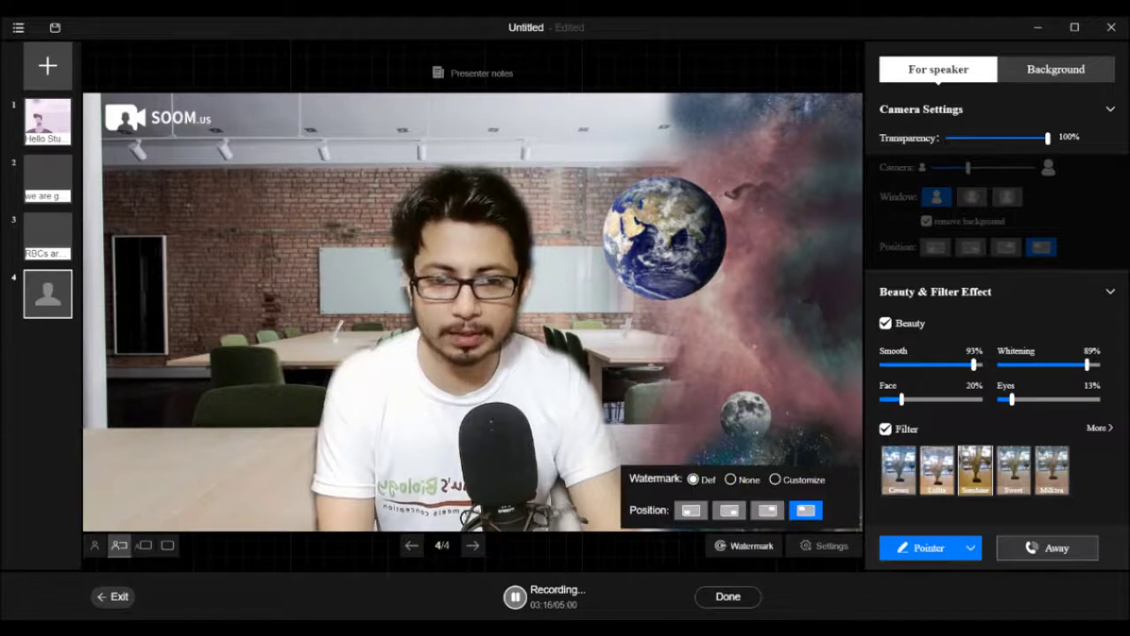
left_click(744, 545)
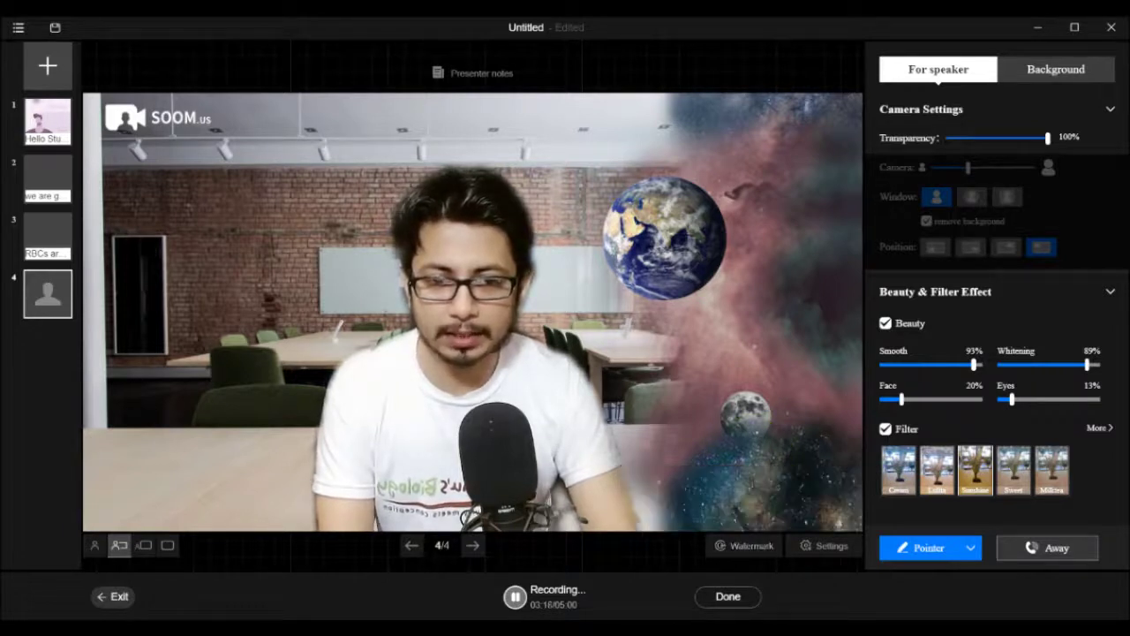
left_click(744, 545)
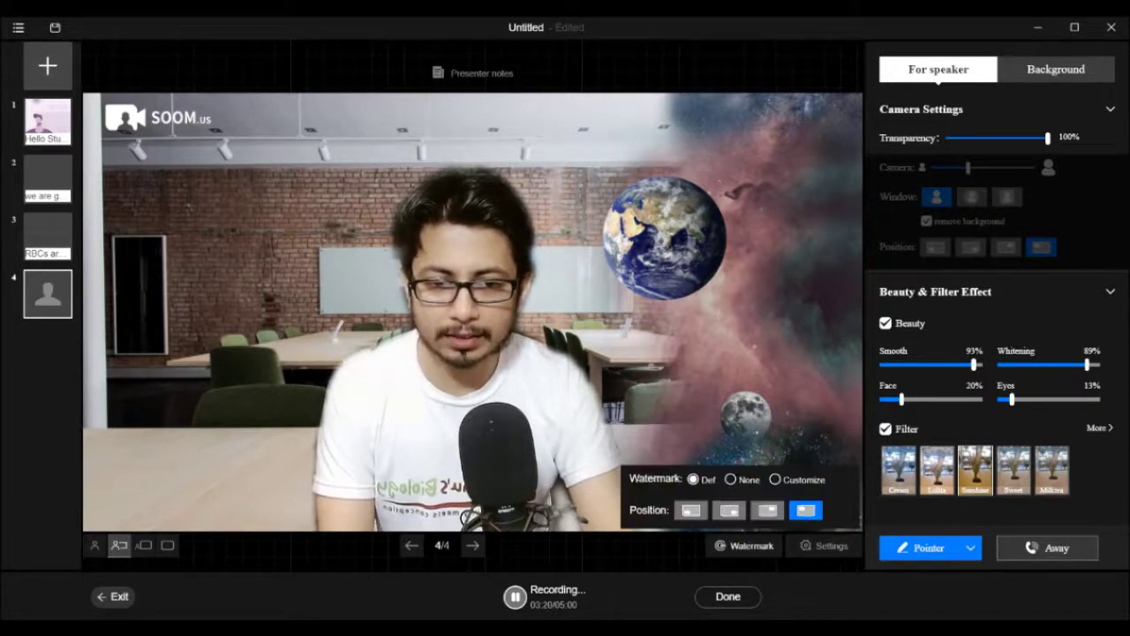
left_click(744, 546)
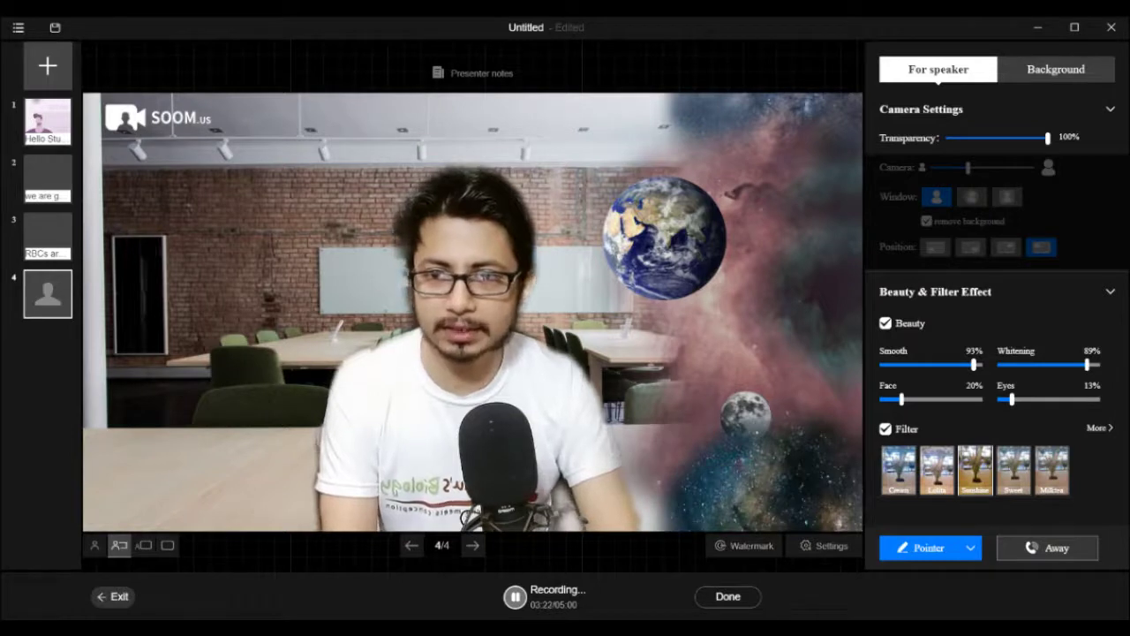
left_click(744, 546)
left_click(744, 546)
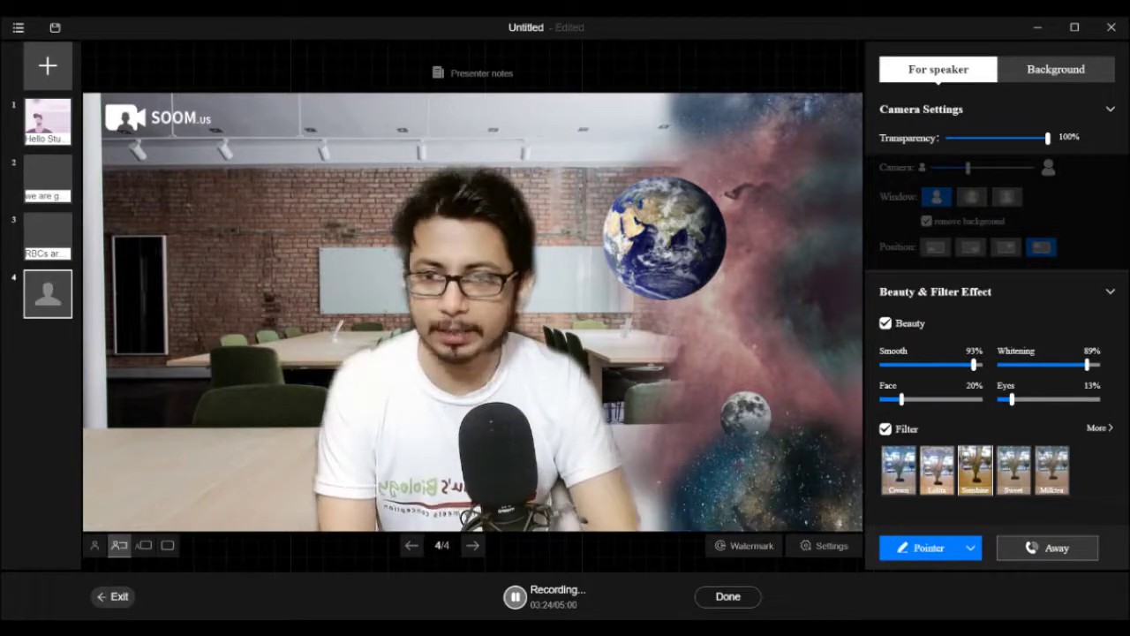
left_click(744, 545)
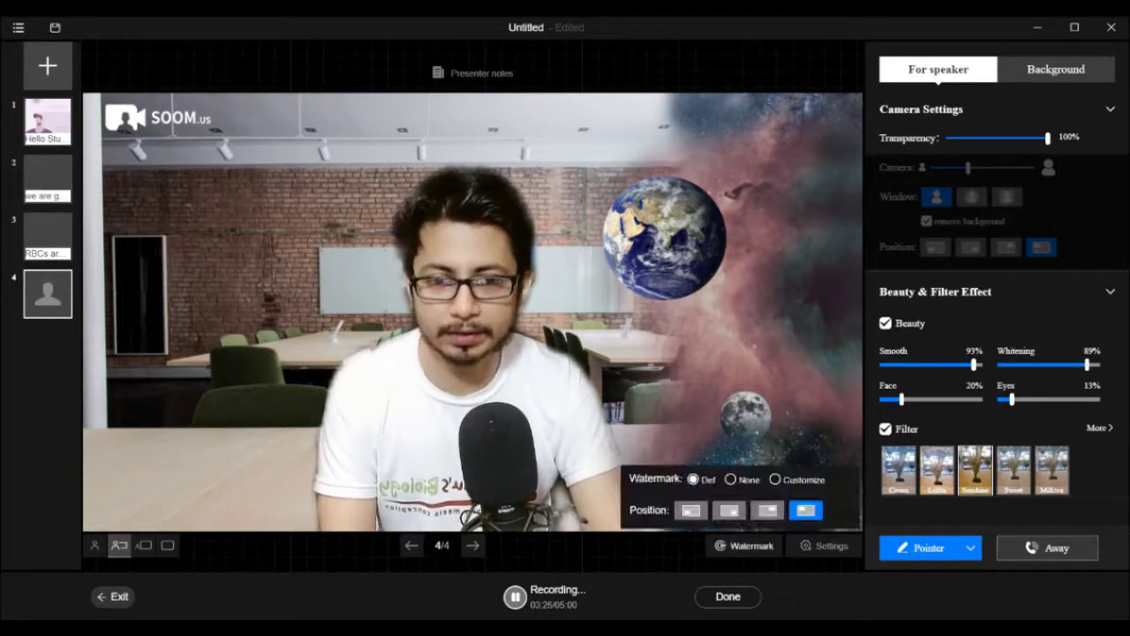
Step: Close the watermark options and go back through the slides to slide 2, "we are going to talk about RBC"
left_click(744, 545)
left_click(744, 546)
left_click(744, 545)
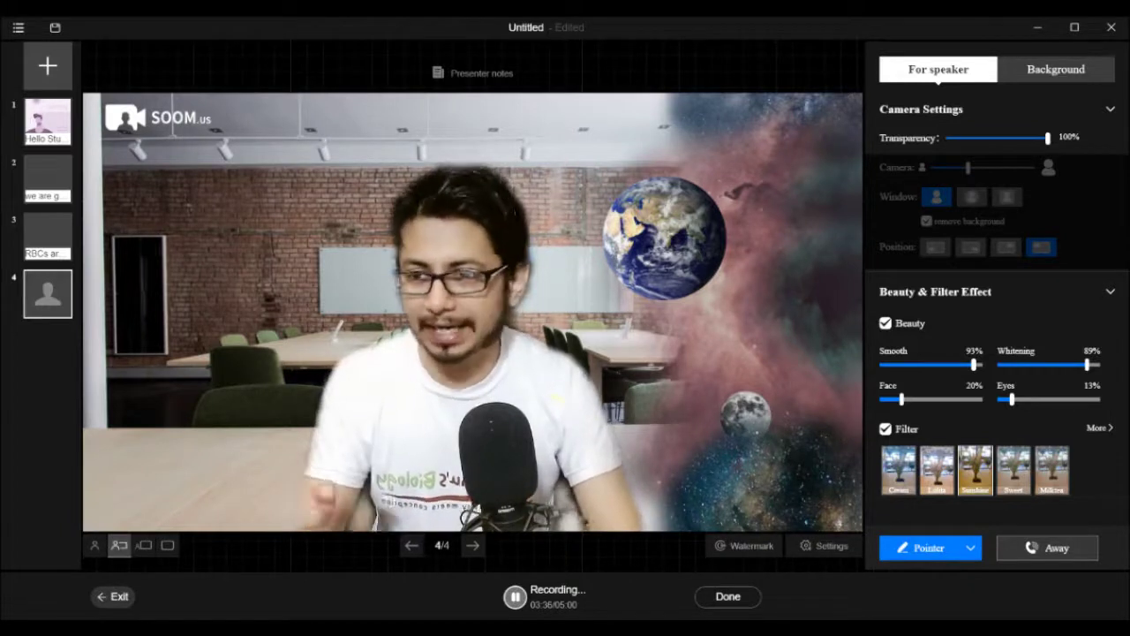
key("Left")
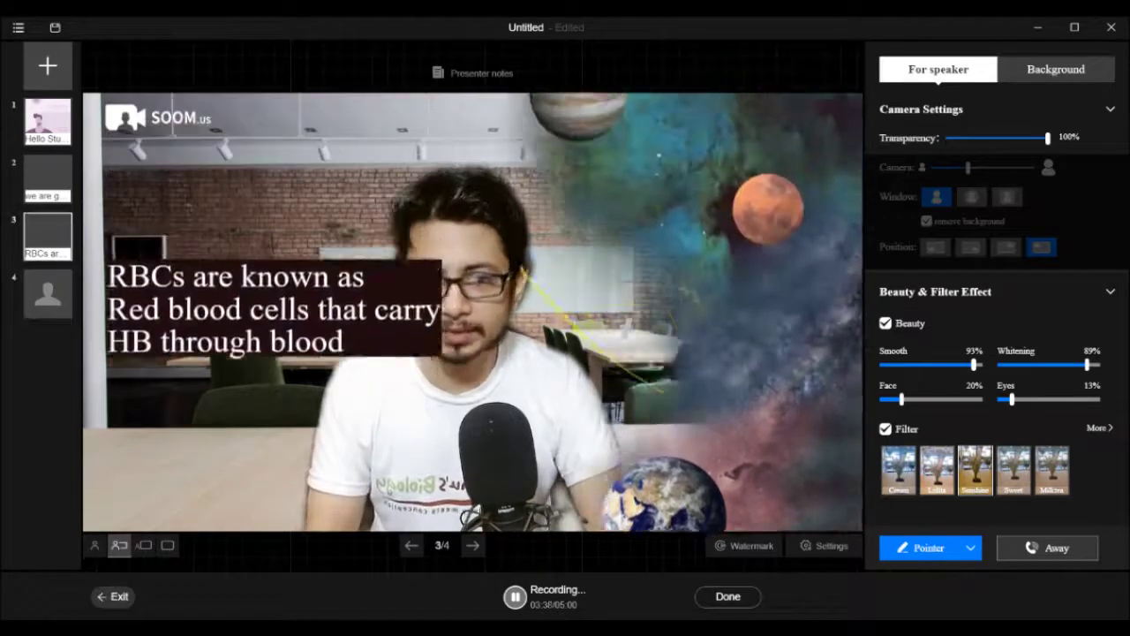
left_click(47, 178)
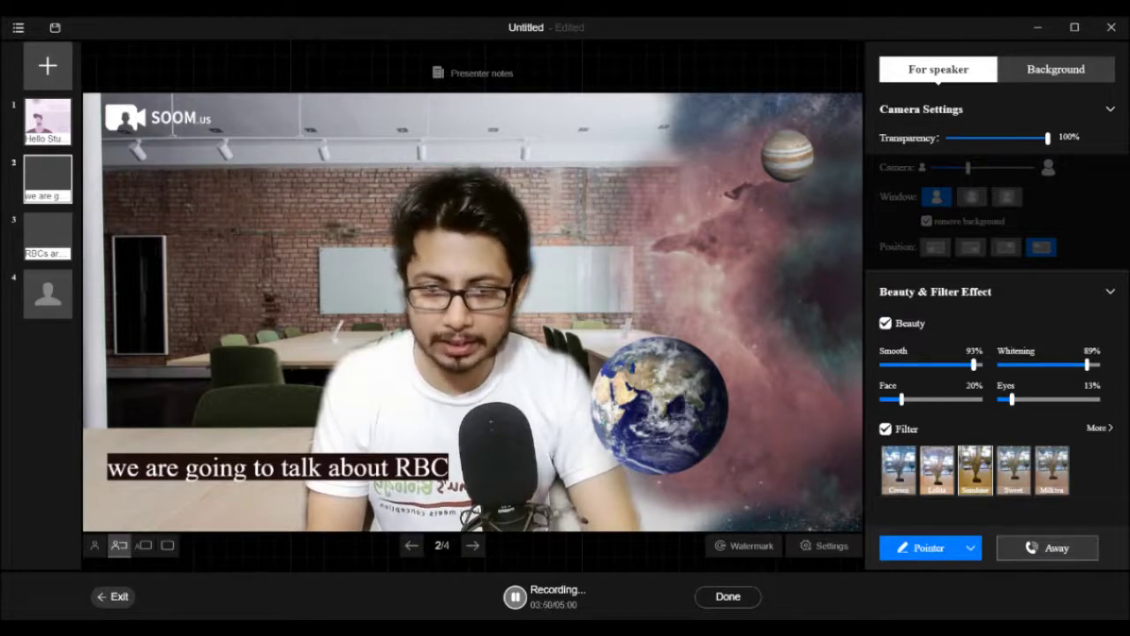
Step: Pause and finish the recording, and play the recorded video in the preview
key("space")
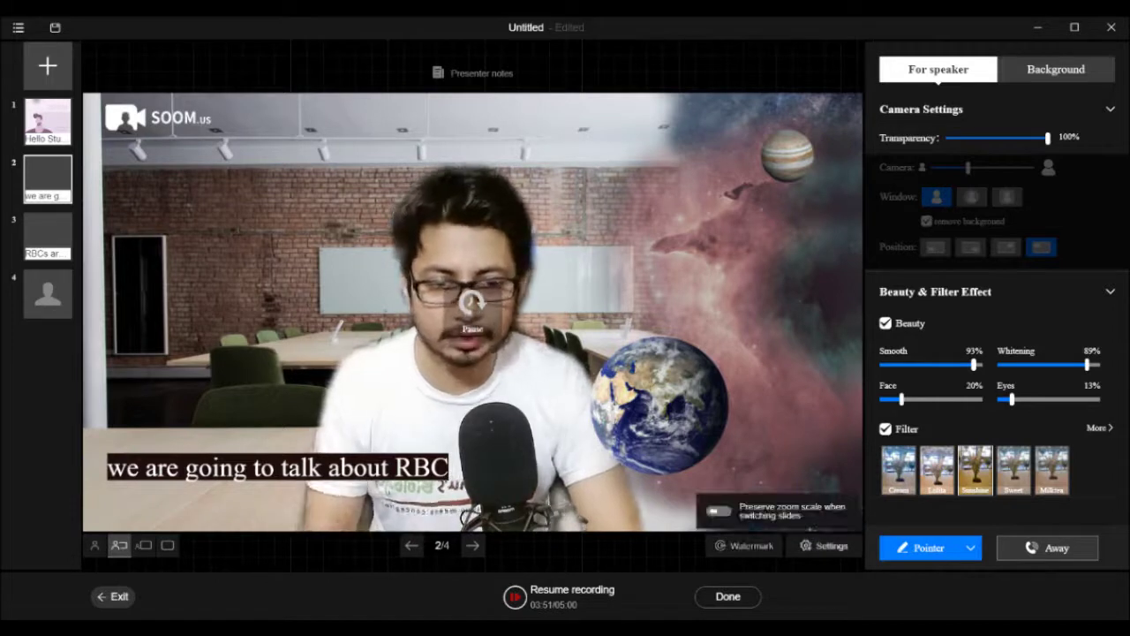
left_click(746, 545)
left_click(746, 544)
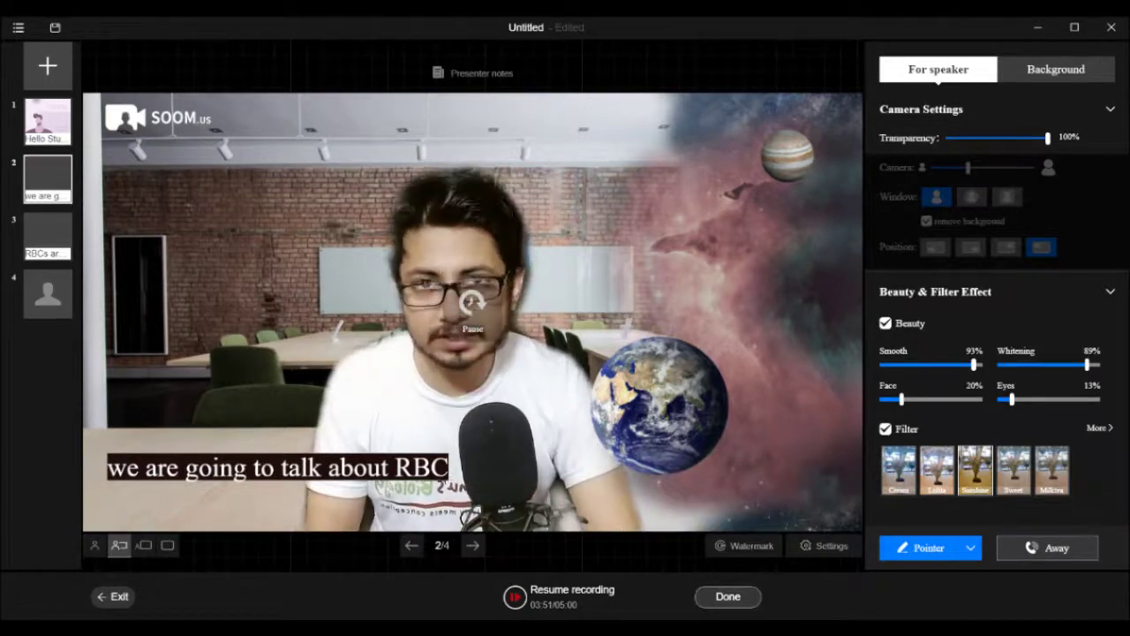
left_click(727, 596)
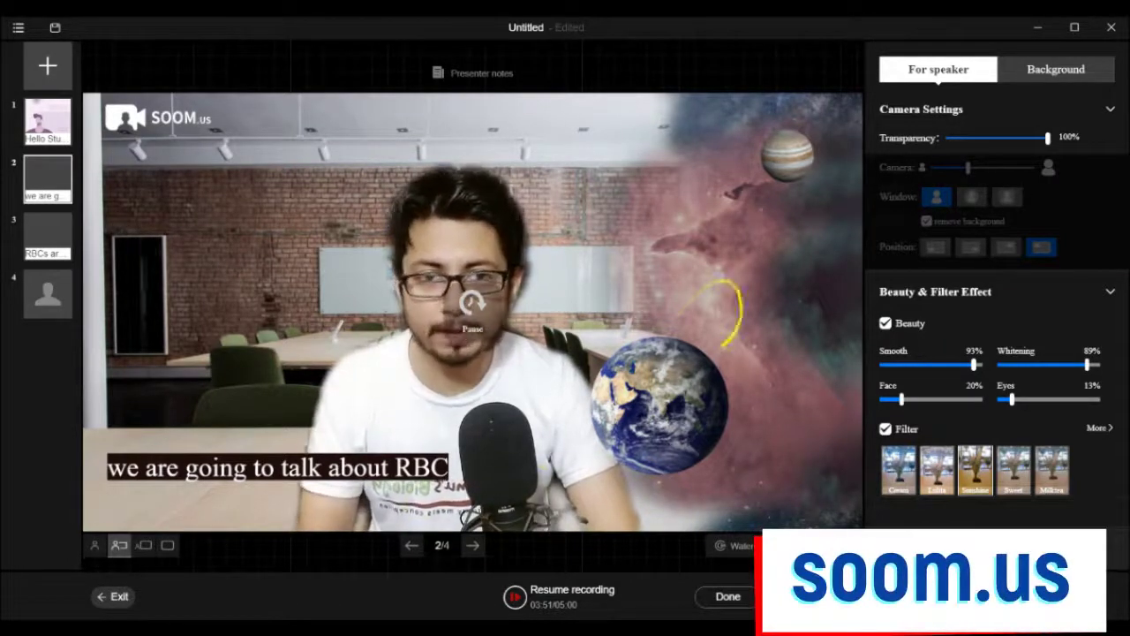
left_click(727, 596)
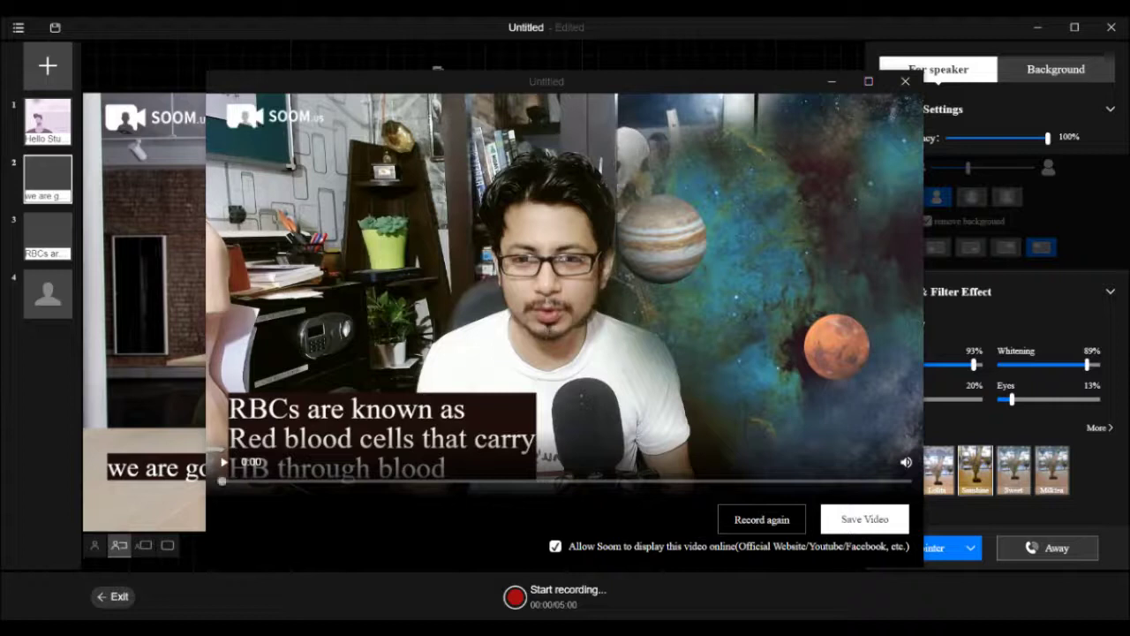
left_click(223, 462)
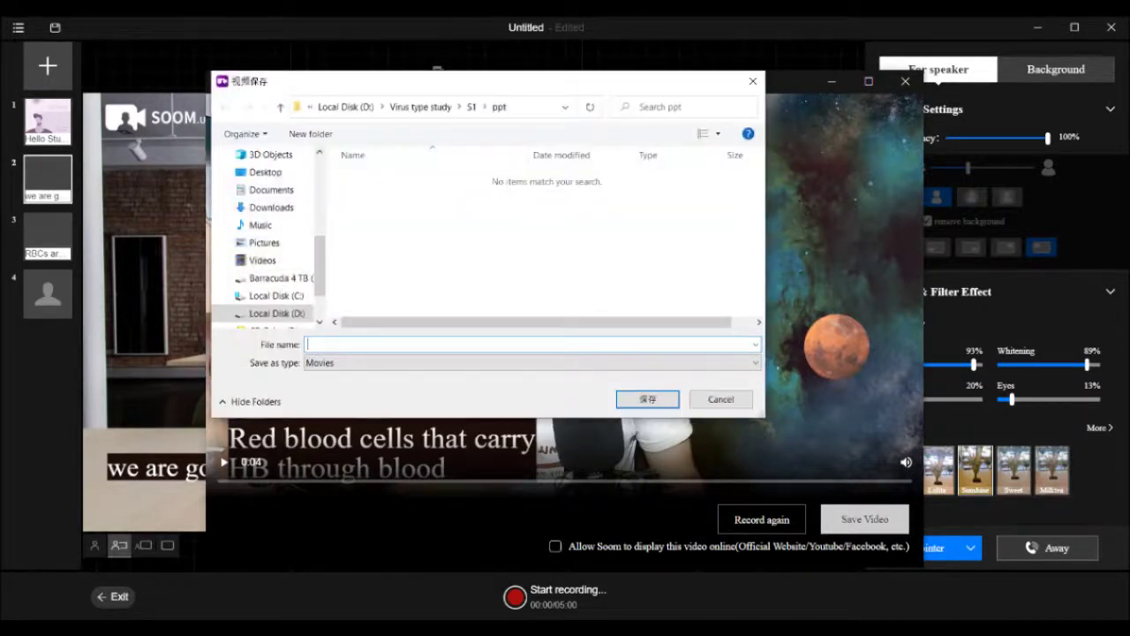
Step: Save the recorded video in the Documents folder under the file name "soom us video 1"
left_click(271, 189)
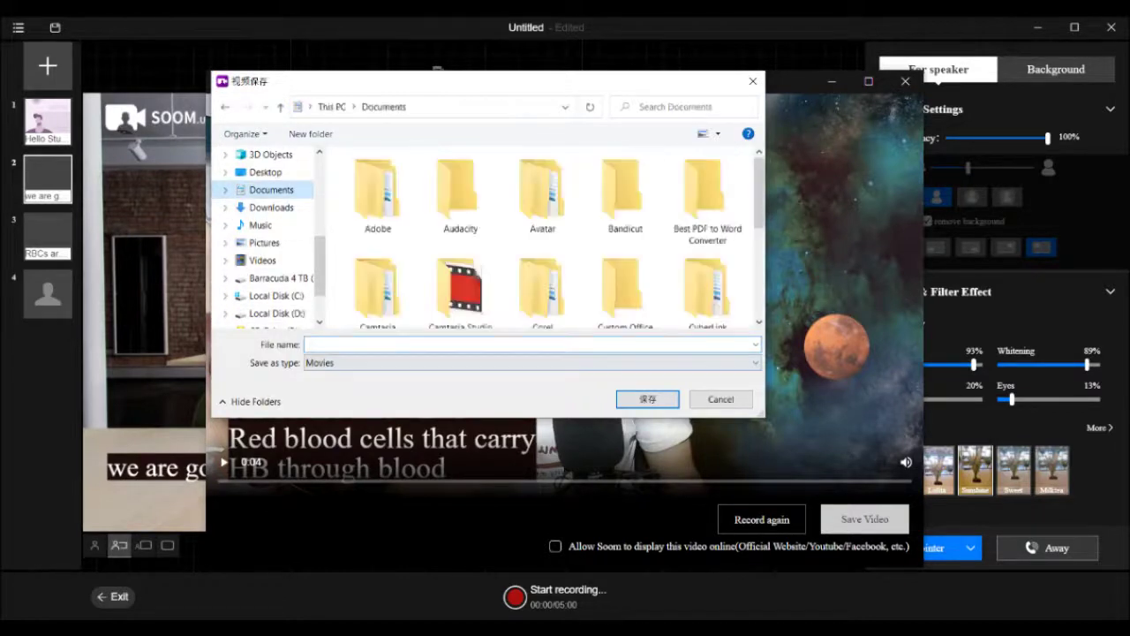
type("so")
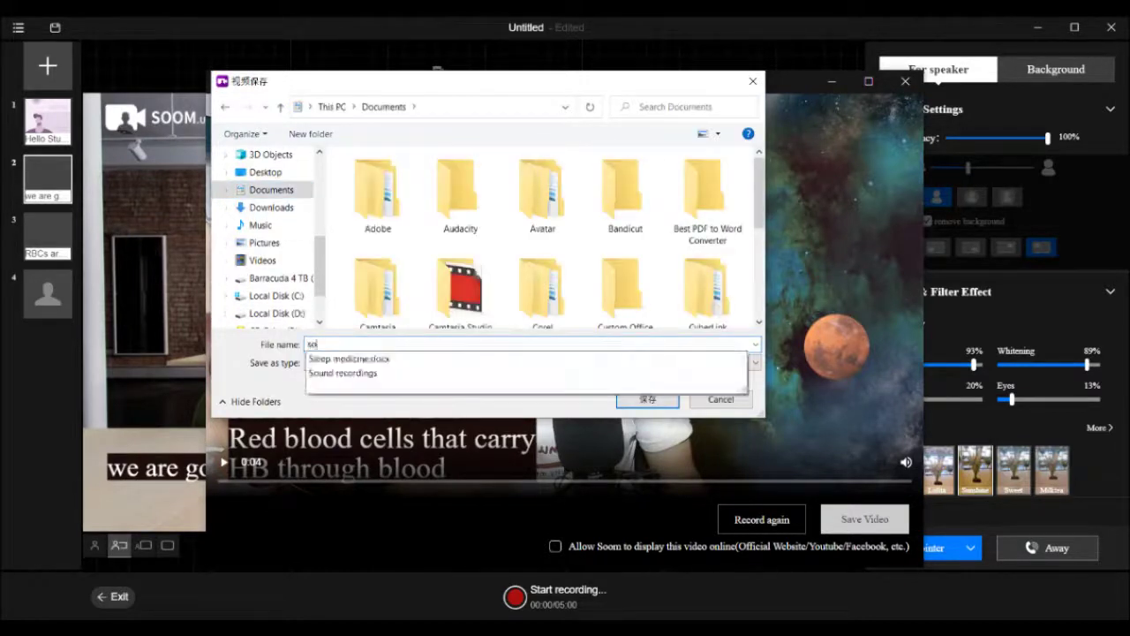
type("om us video 1")
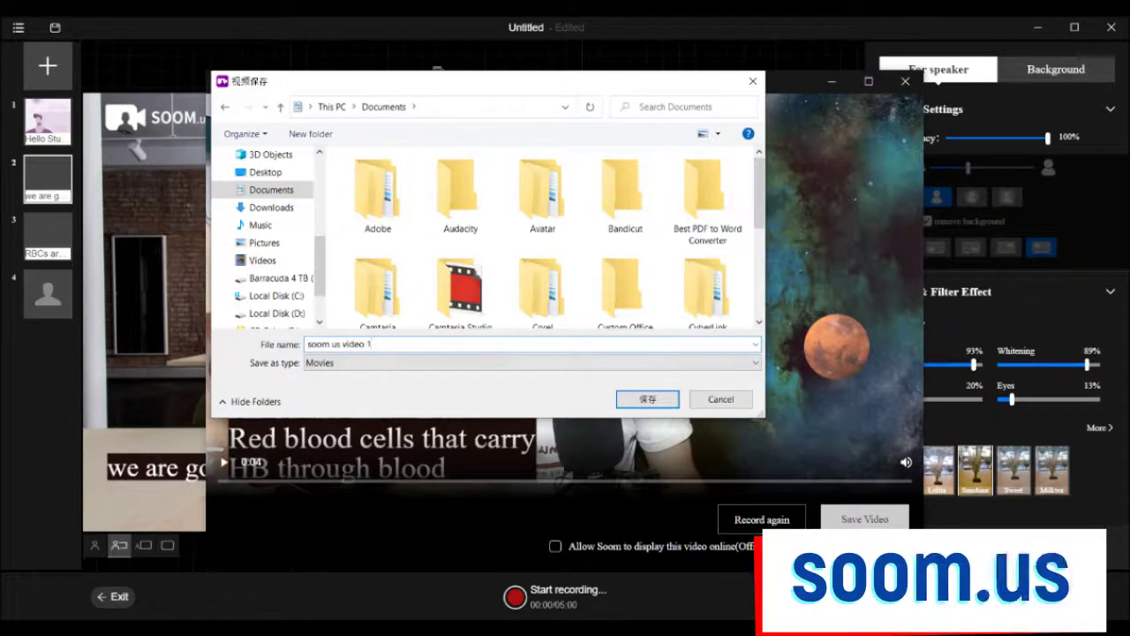
key("Return")
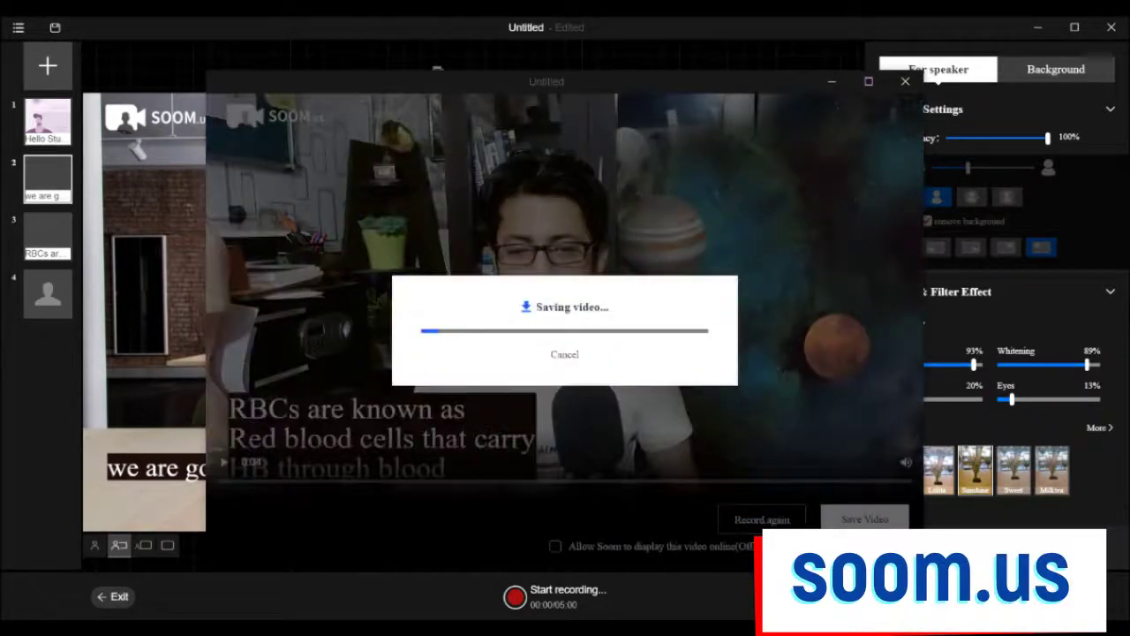